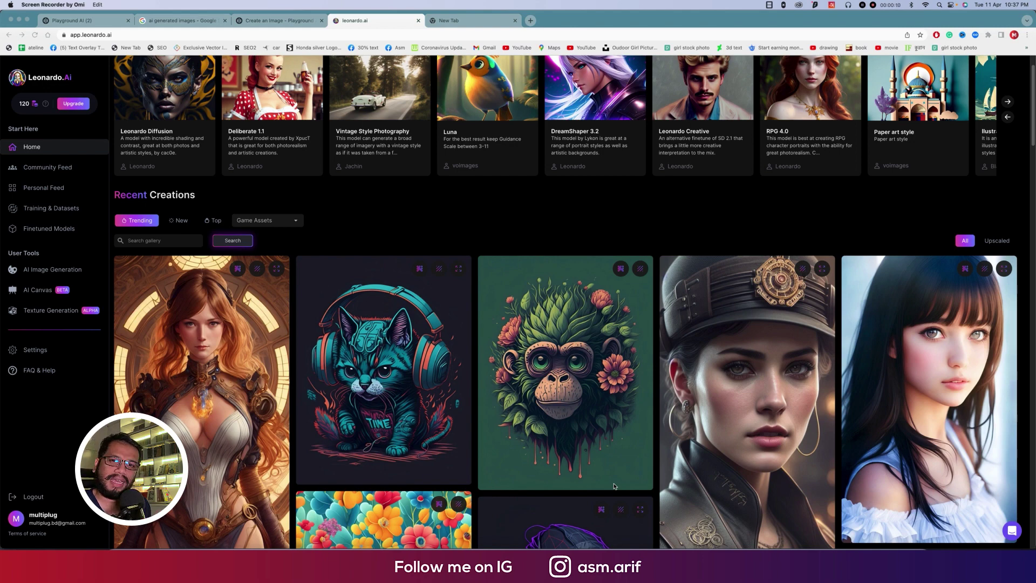
Browse the trending Recent Creations gallery on the home page to examine the kinds of AI images available.
scroll(614, 486, down, 10)
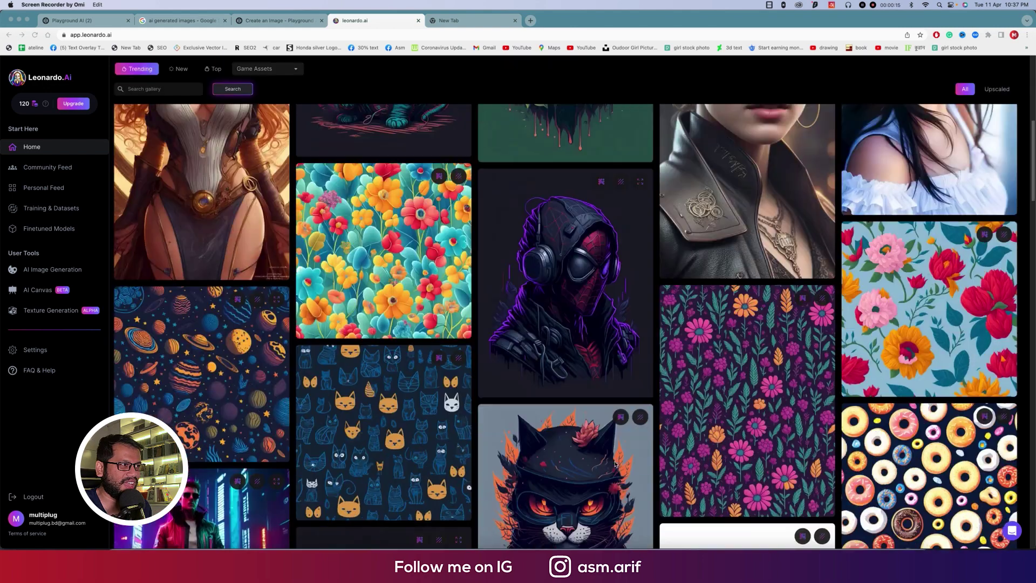
scroll(614, 464, down, 1)
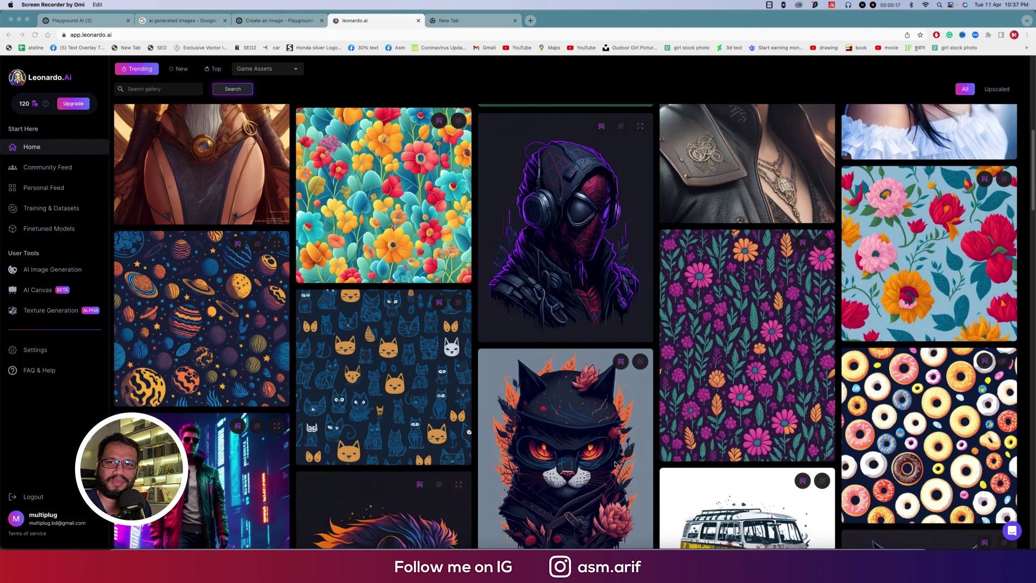
scroll(614, 463, down, 10)
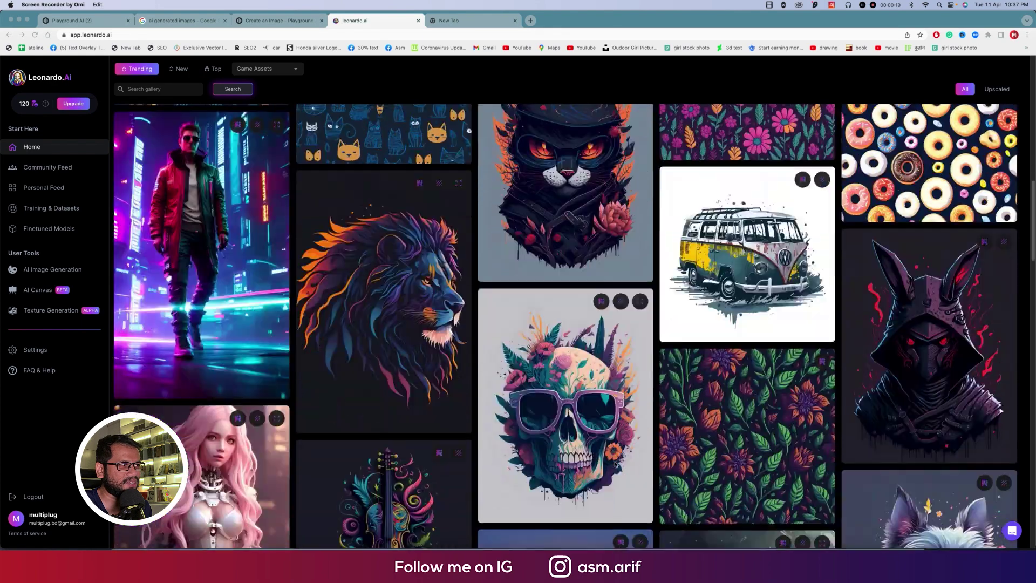
scroll(615, 464, down, 6)
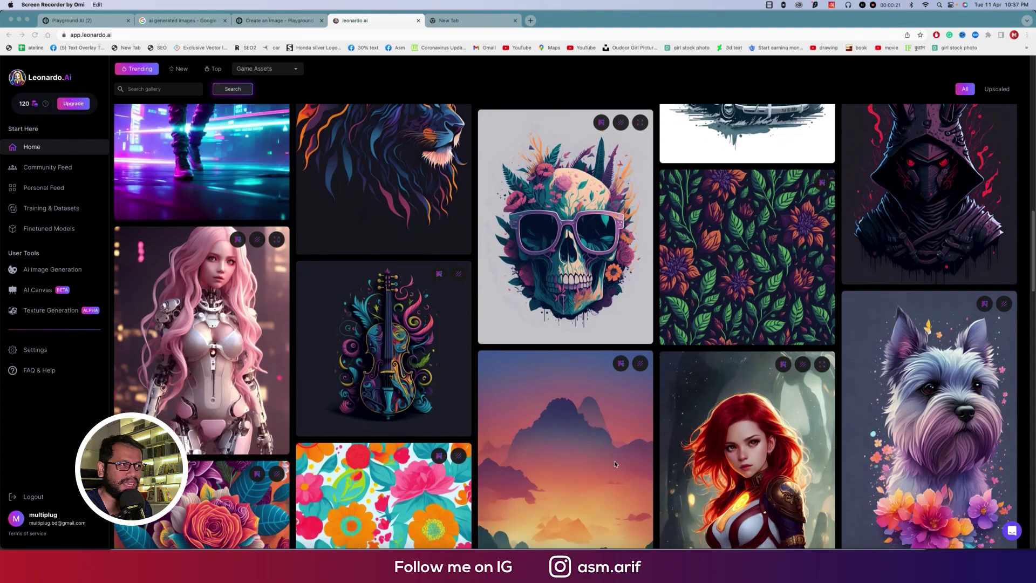
scroll(615, 464, up, 20)
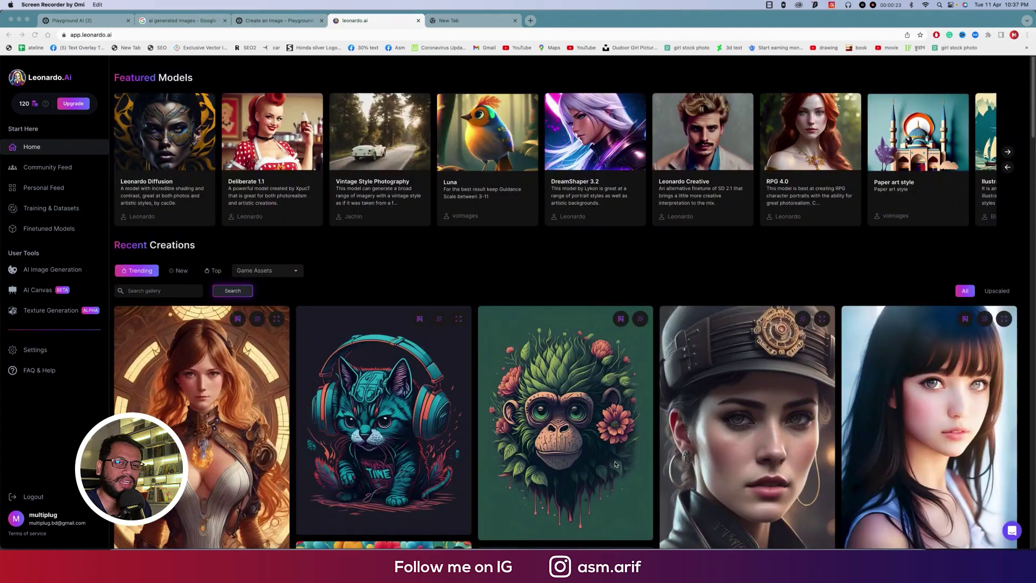
scroll(615, 464, down, 5)
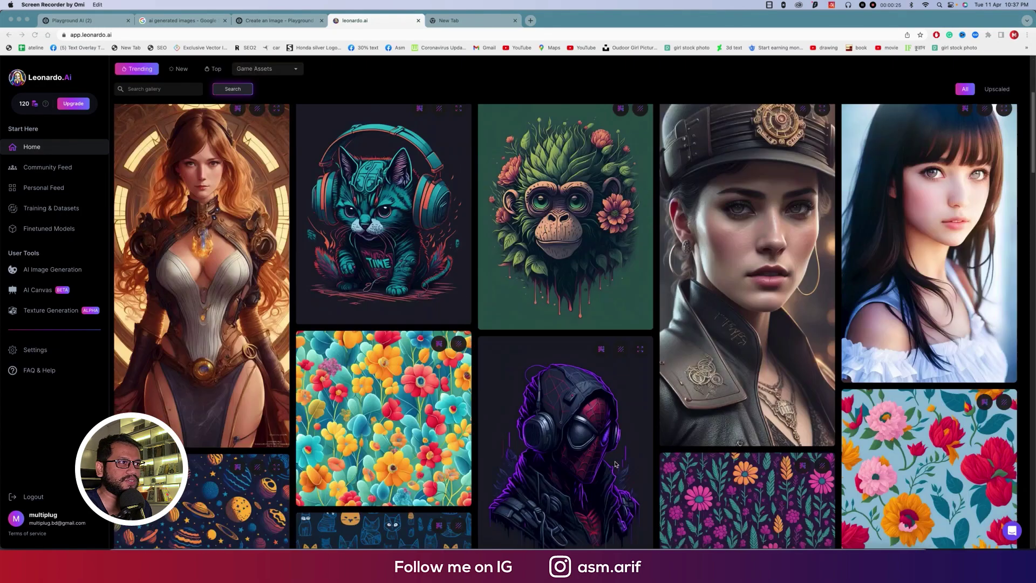
scroll(615, 464, up, 5)
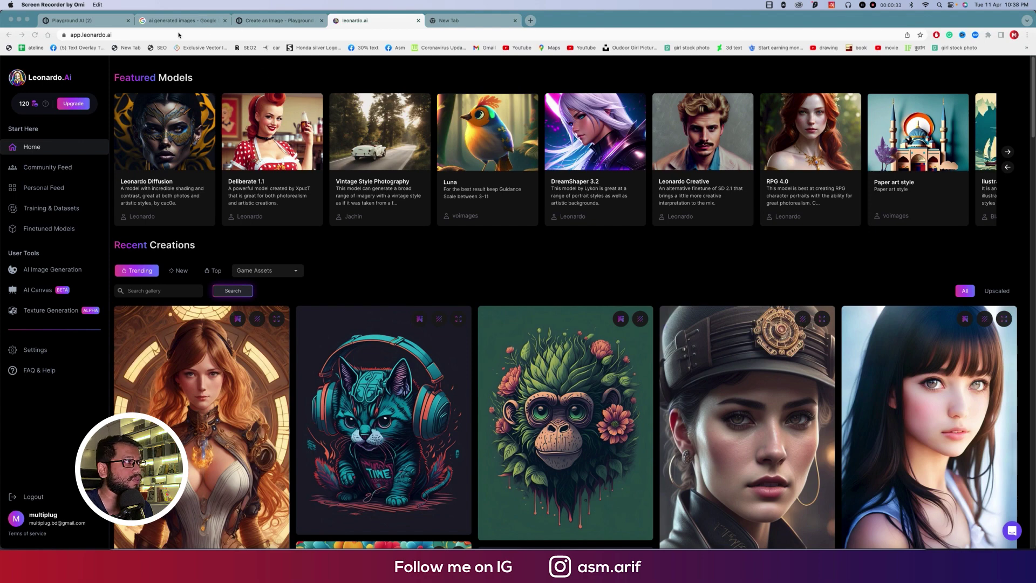
Copy the leonardo.ai address, view its landing page in a new tab, and close that tab.
click(125, 35)
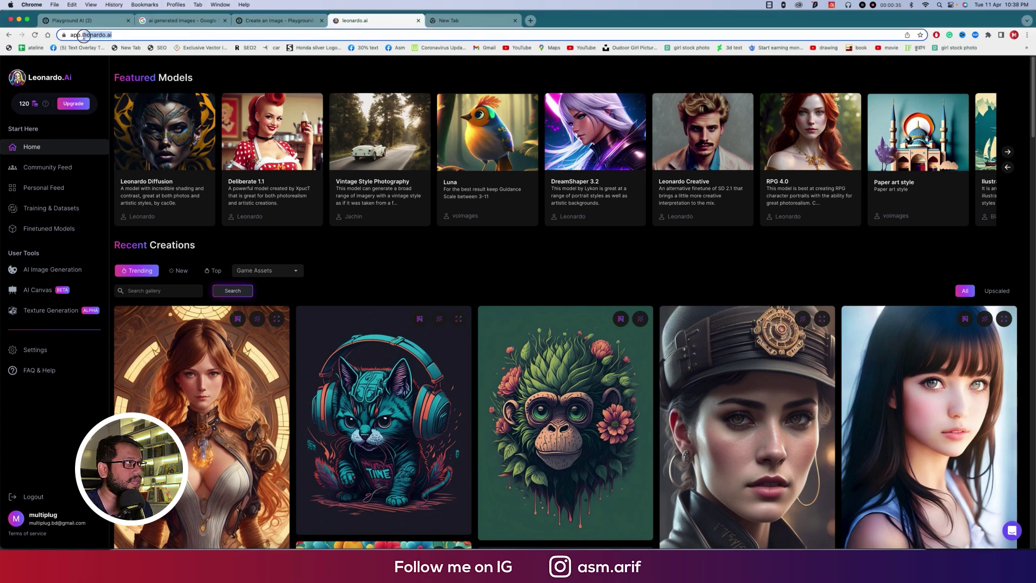
drag(84, 35, 114, 35)
right_click(115, 34)
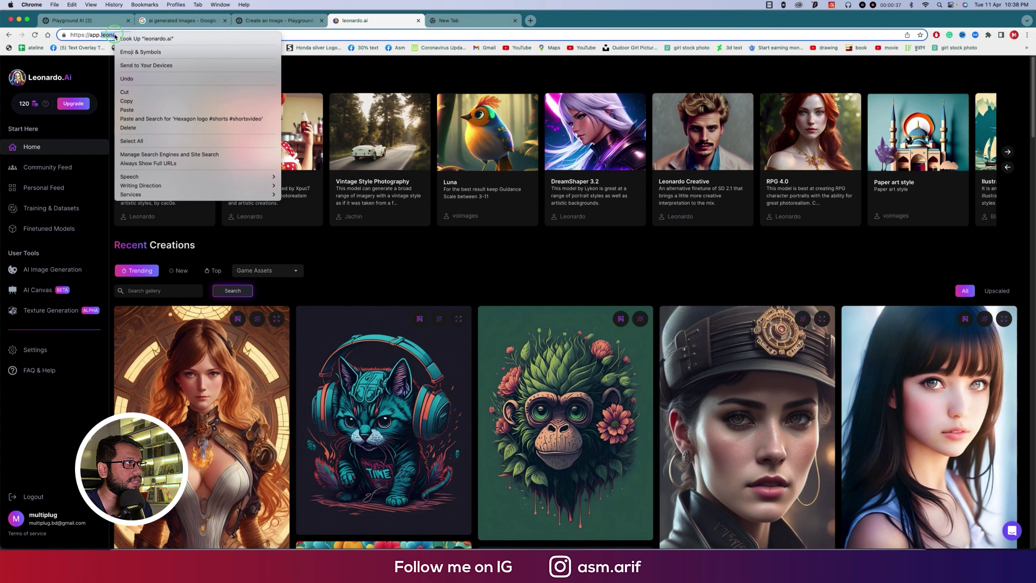
click(141, 101)
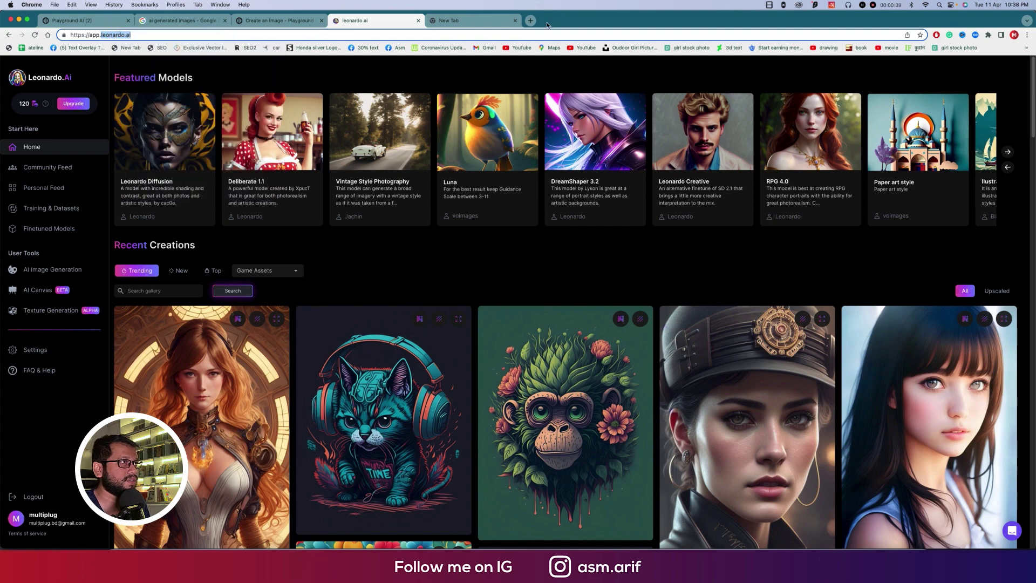
click(530, 21)
key(super+v)
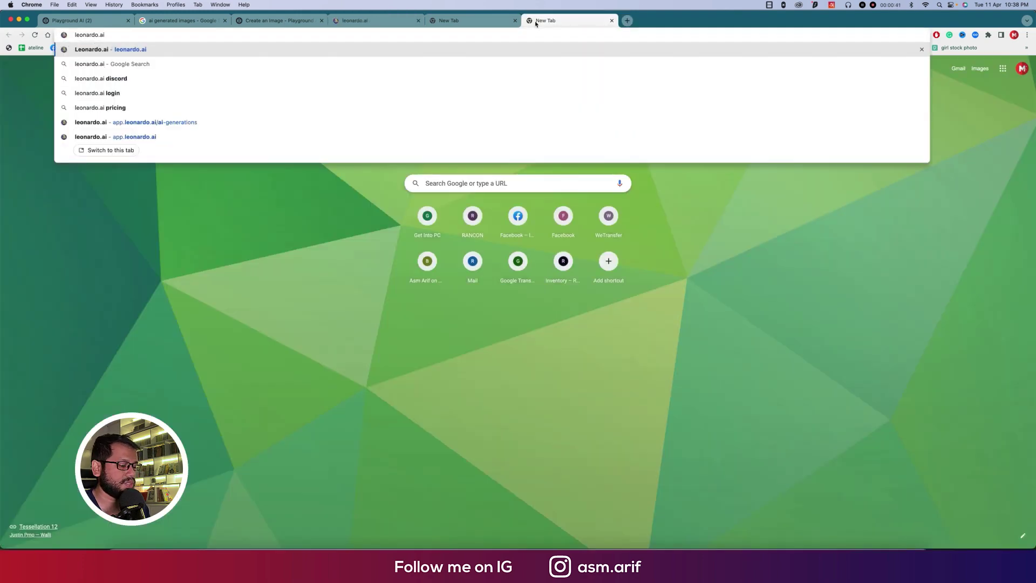
key(Return)
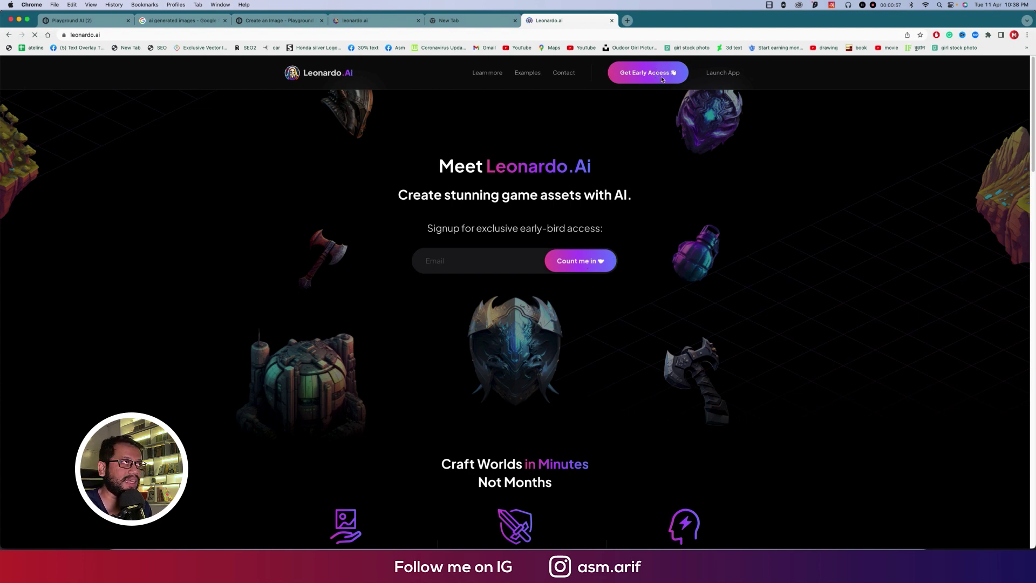
click(611, 20)
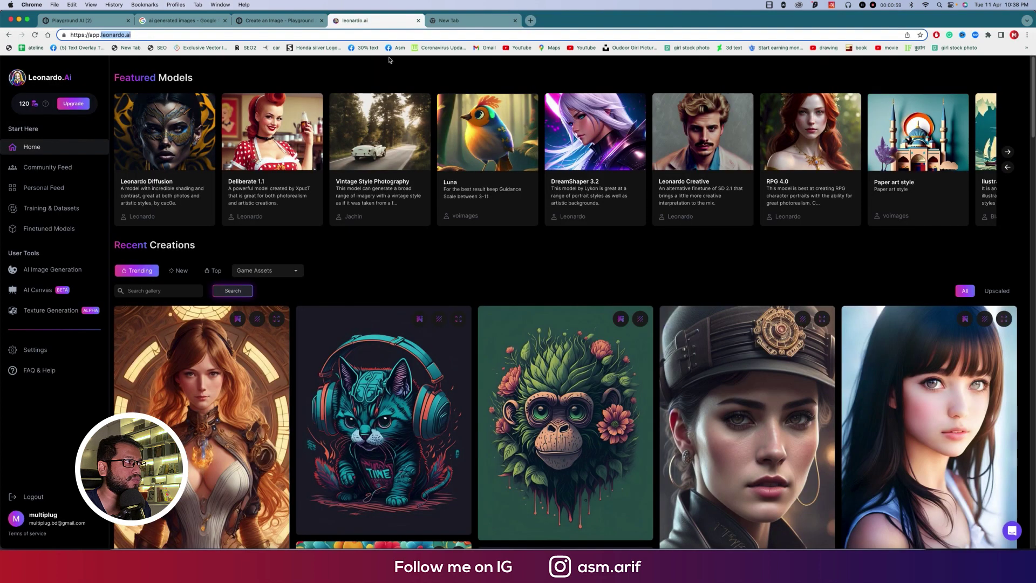
click(147, 36)
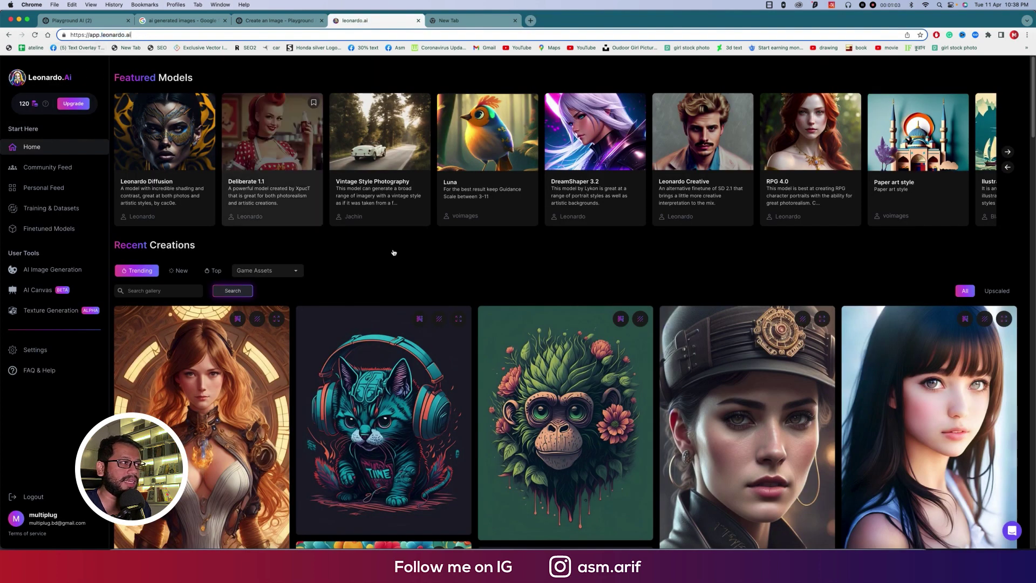
View the details of the neon-city man in the gallery and of the related teal-haired woman portrait, then close them.
scroll(566, 351, down, 3)
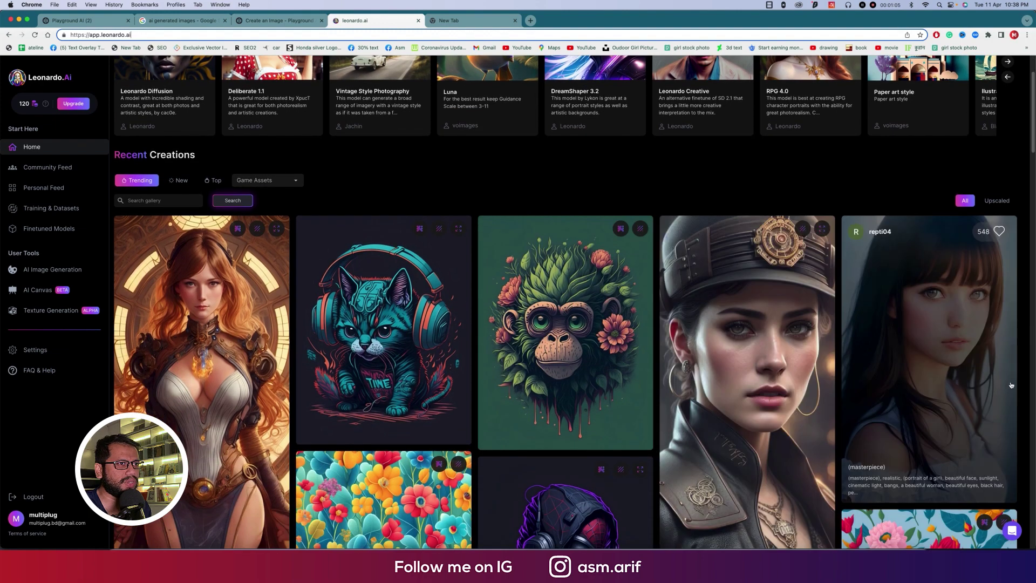
scroll(1025, 384, down, 2)
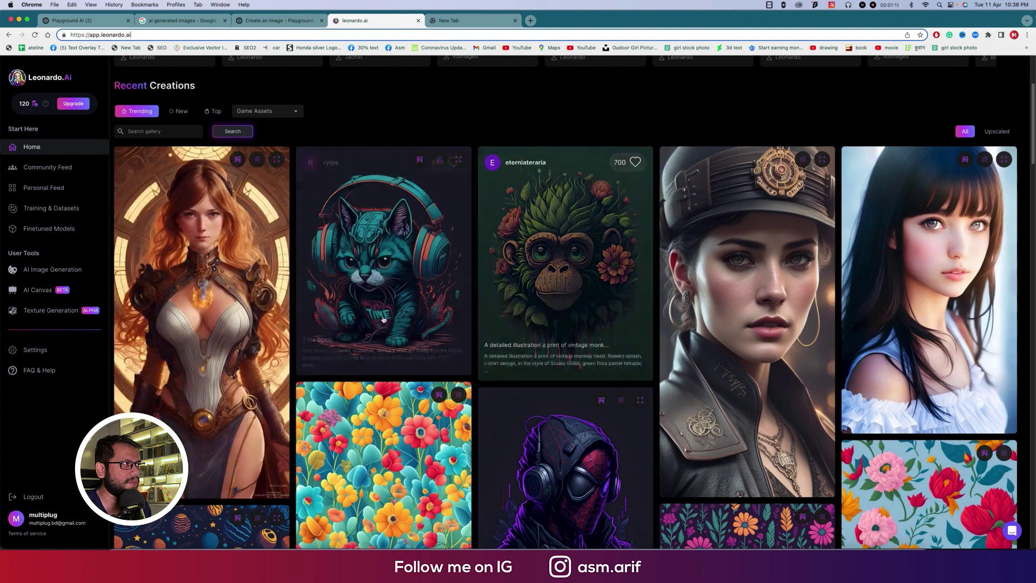
scroll(216, 280, down, 8)
scroll(232, 286, down, 5)
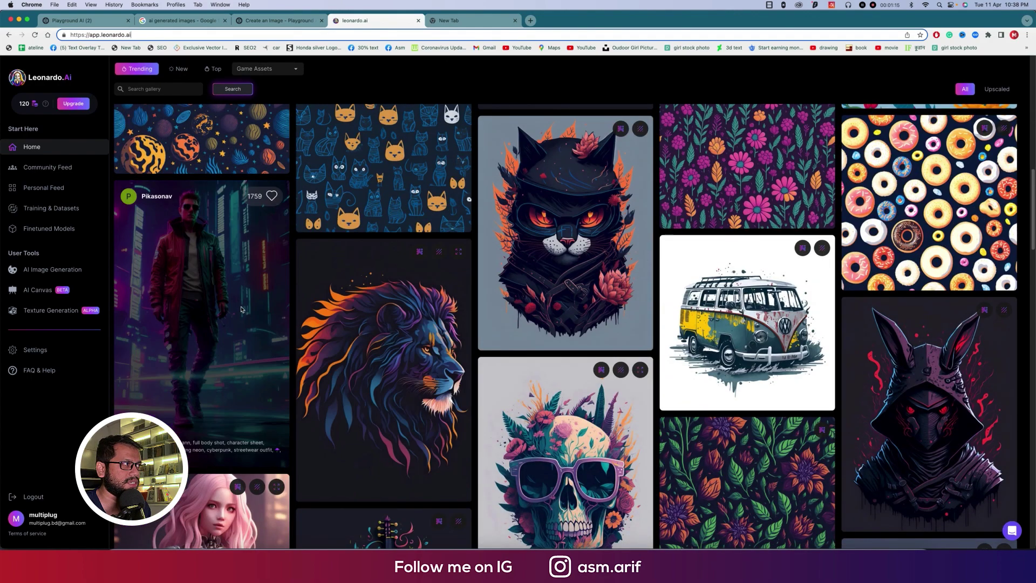
click(242, 310)
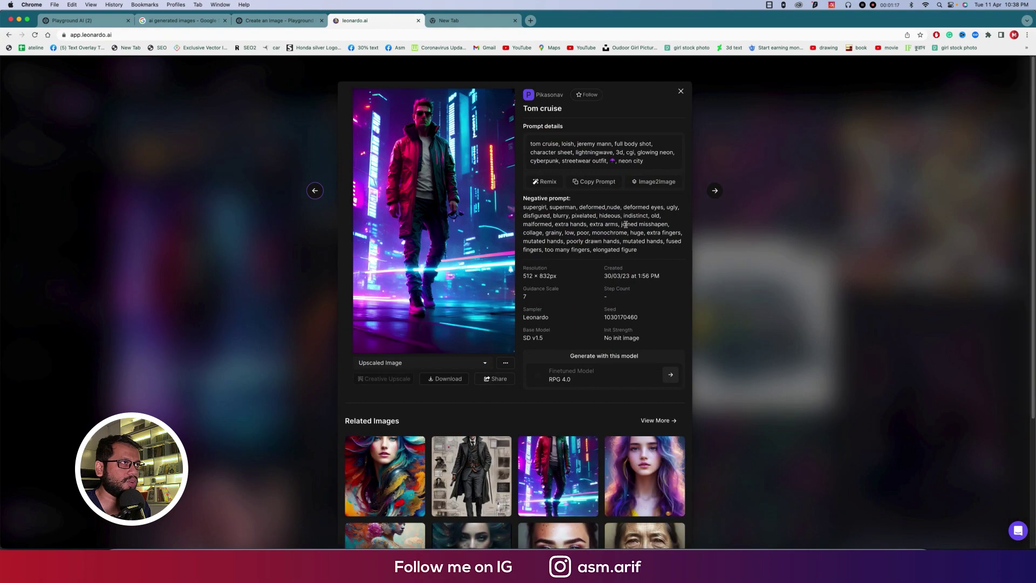
scroll(626, 225, down, 3)
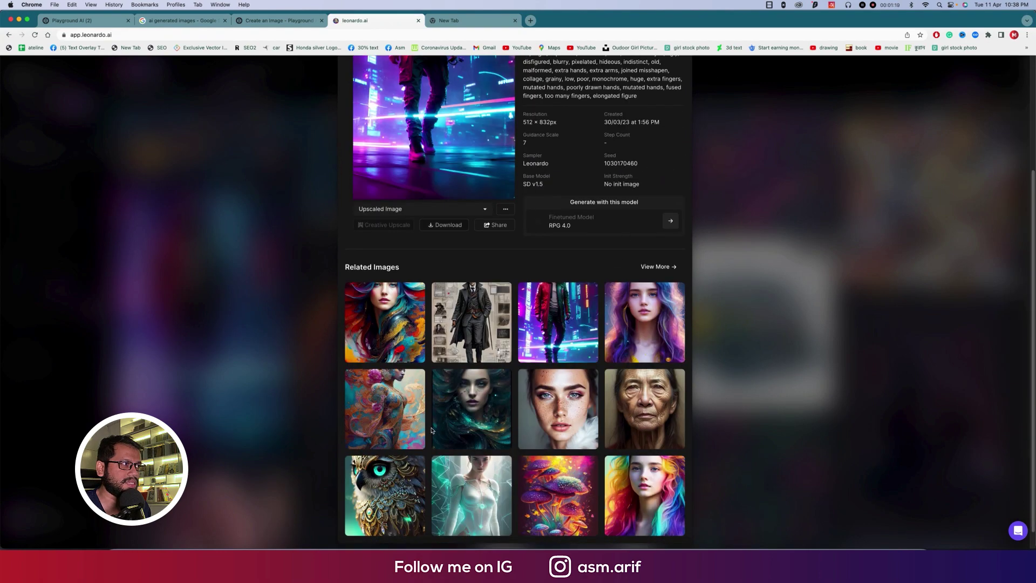
click(469, 419)
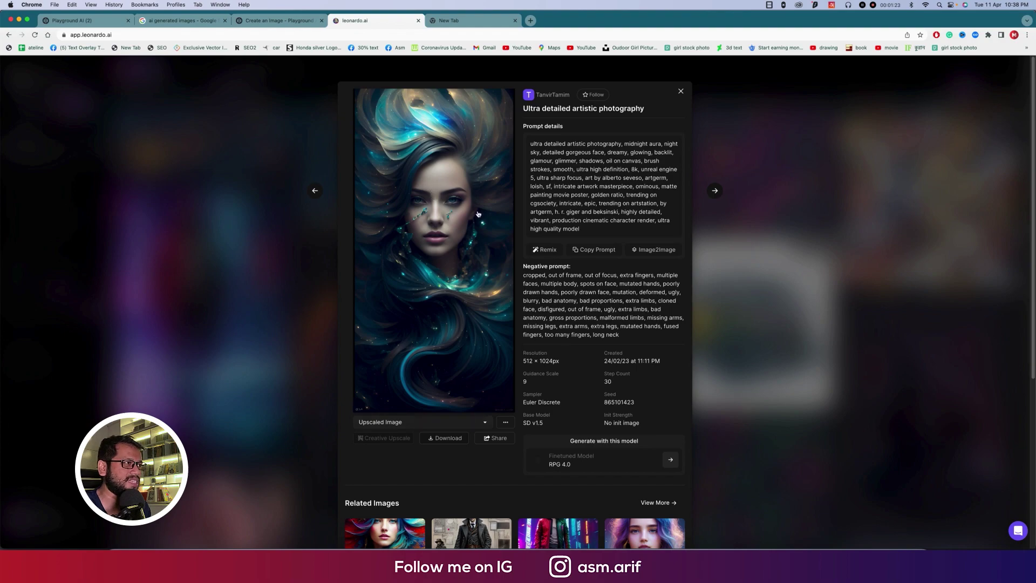
click(766, 258)
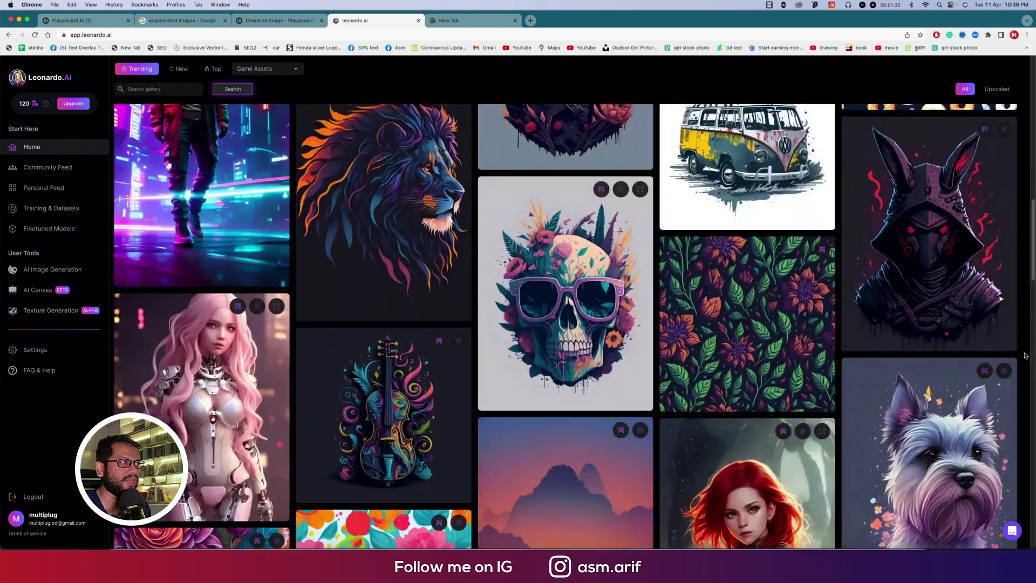
Examine the prompt details and related images of the female industrial 1900s gangster portrait.
scroll(1025, 355, up, 15)
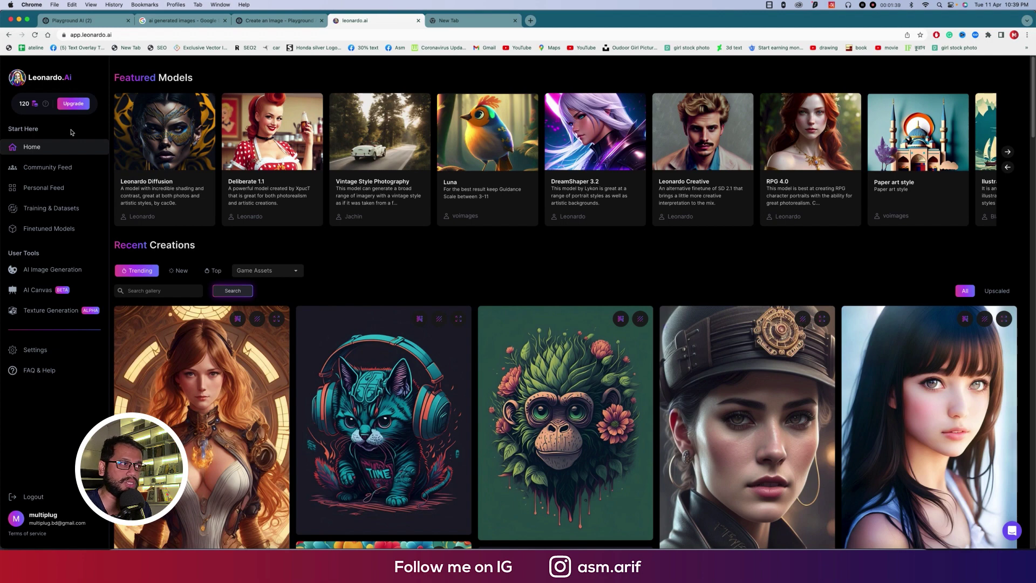
click(732, 359)
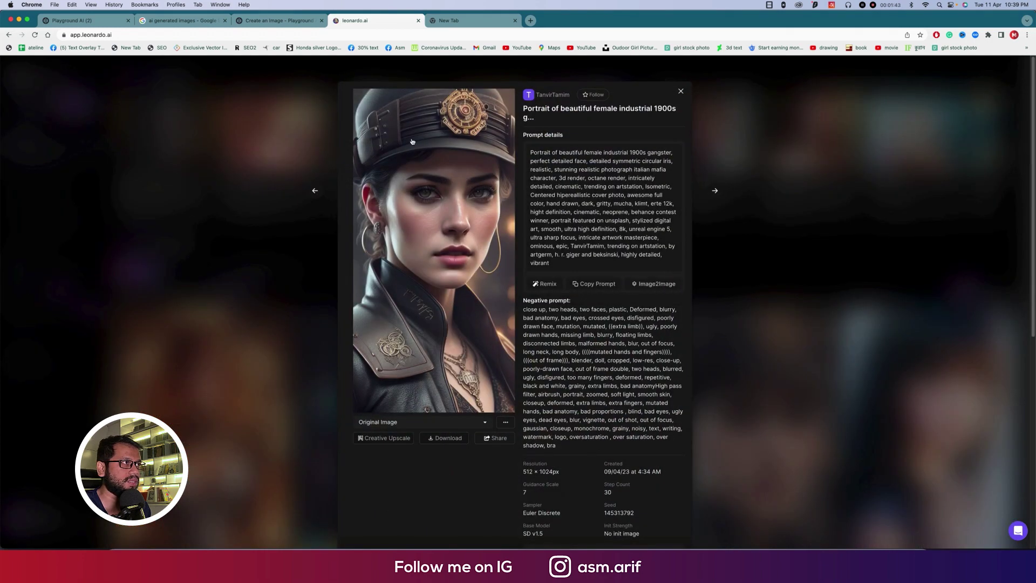
scroll(450, 276, down, 5)
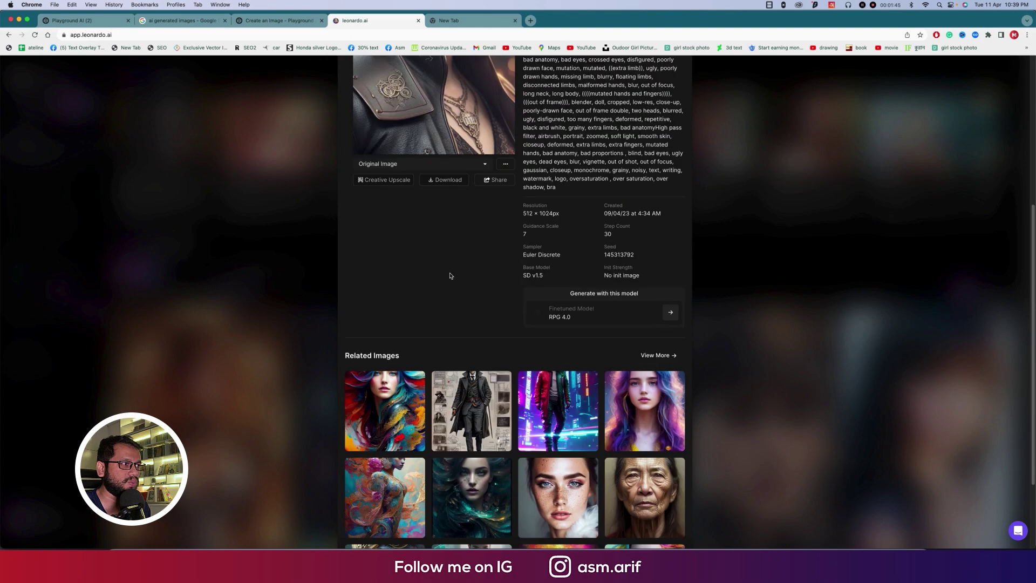
click(652, 484)
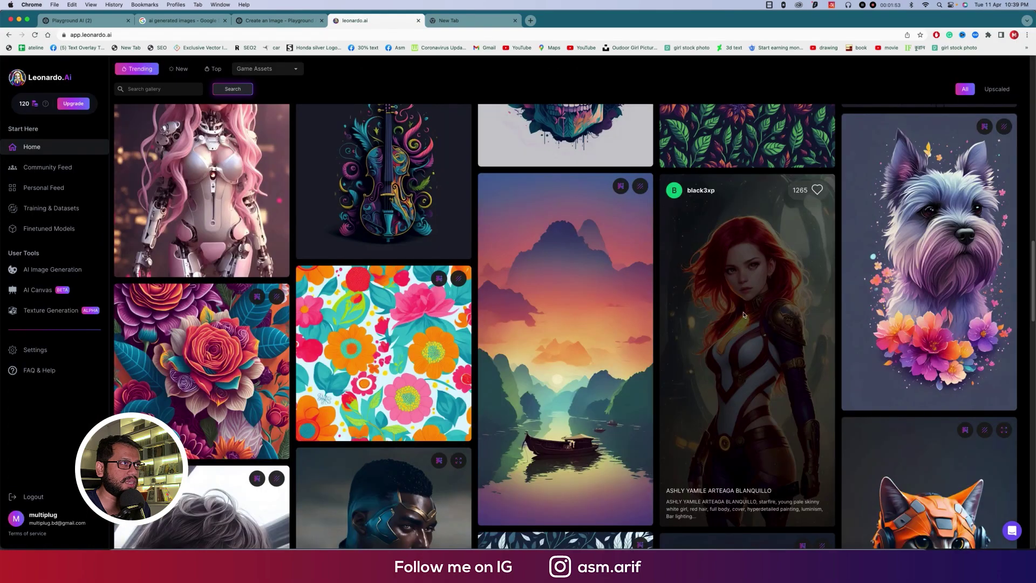
Browse more of the trending gallery to examine its seamless patterns, characters and T-shirt style artwork.
scroll(723, 305, up, 5)
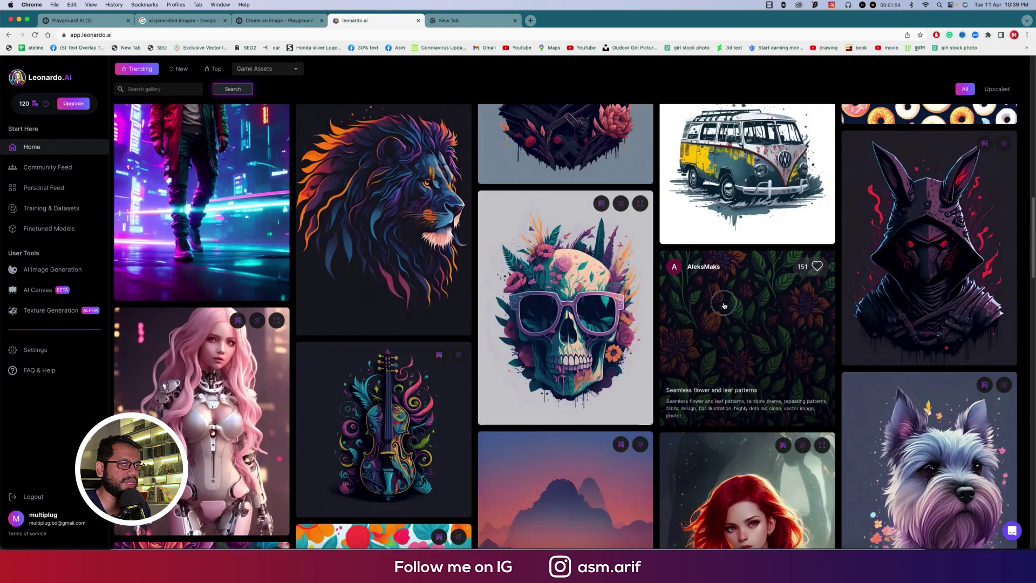
click(724, 305)
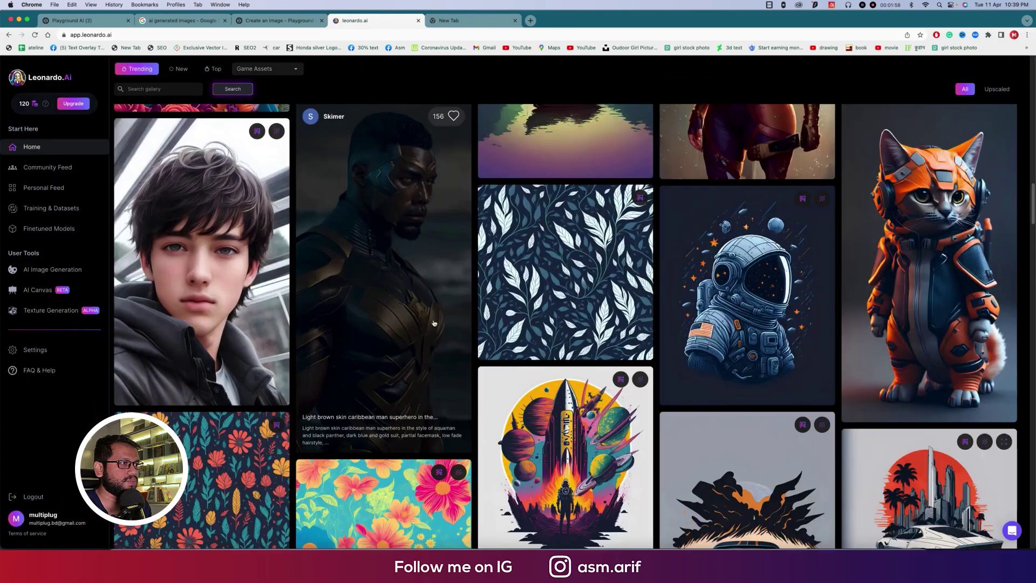
scroll(750, 445, down, 4)
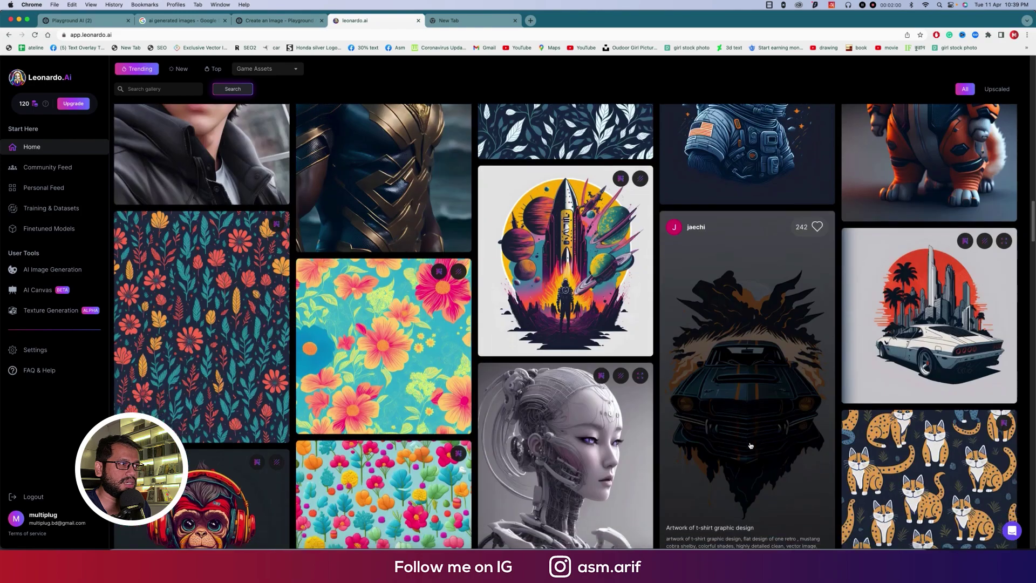
scroll(593, 396, down, 5)
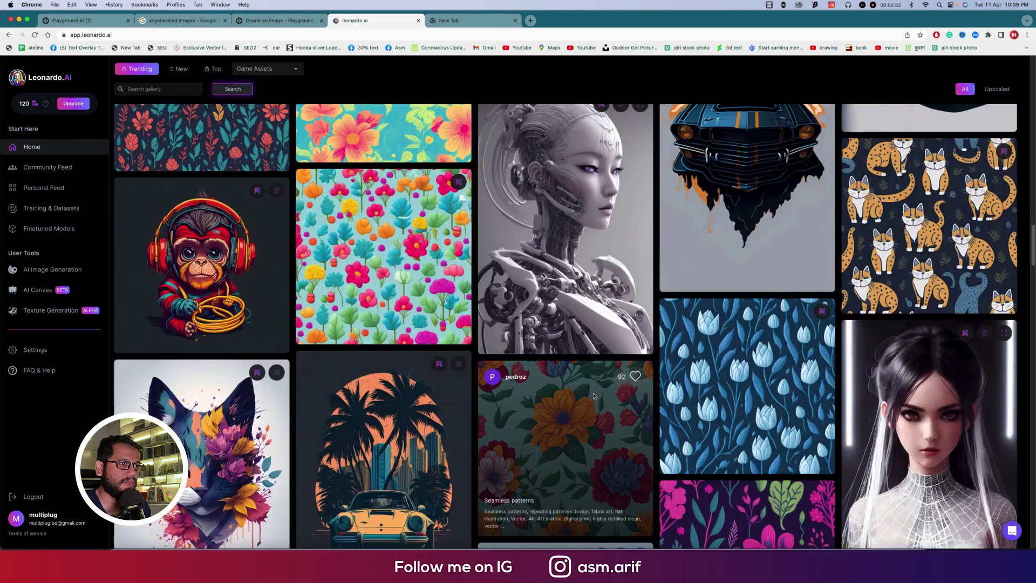
scroll(594, 396, up, 10)
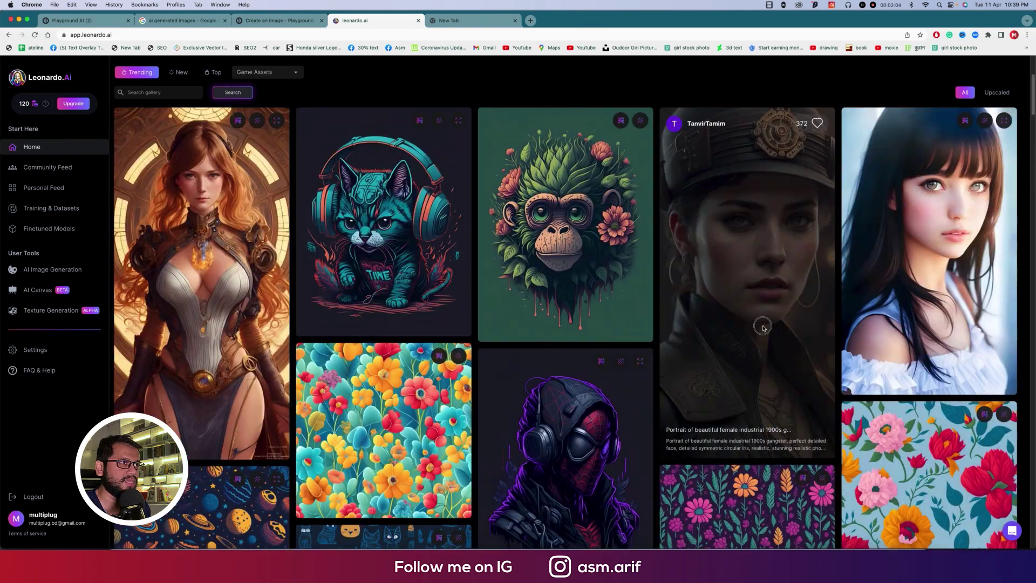
Request a Creative Upscale of the female industrial 1900s gangster portrait and dismiss the notice.
click(763, 328)
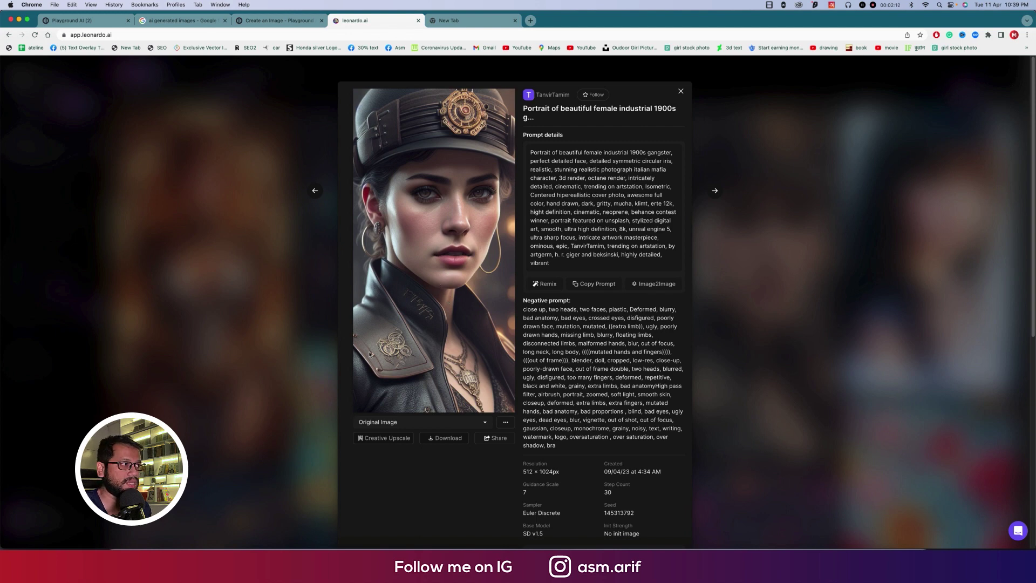
click(383, 438)
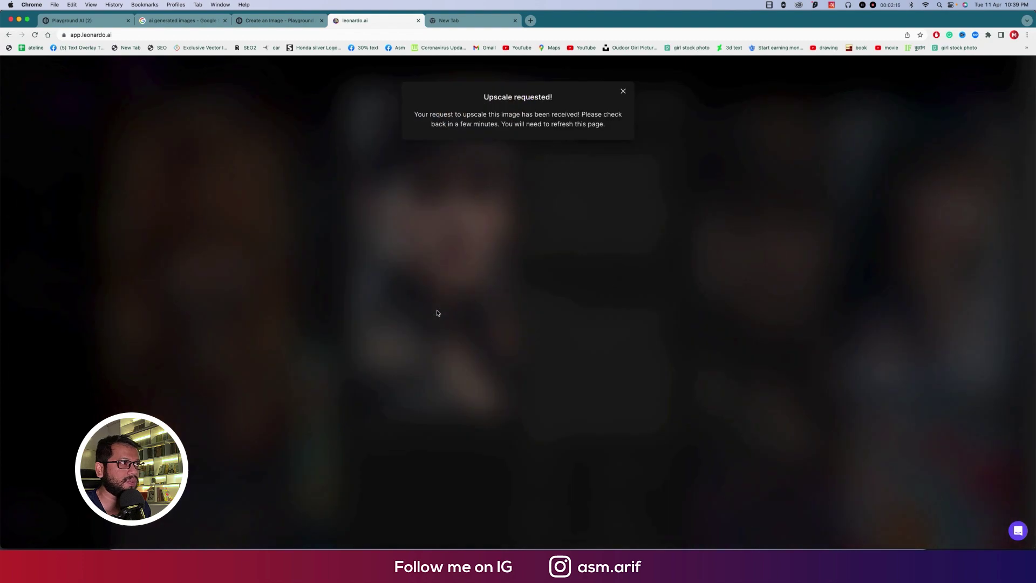
click(623, 93)
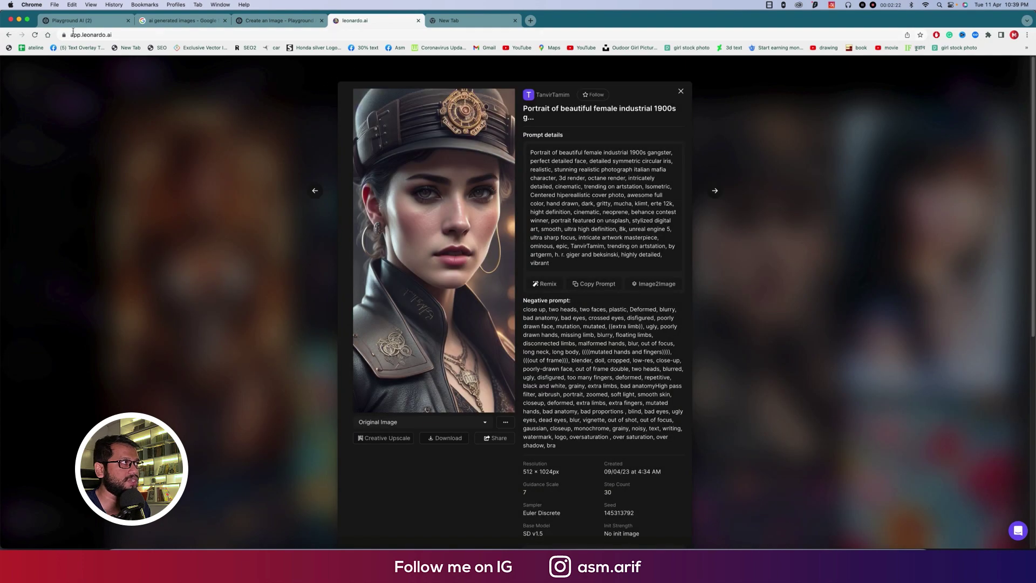
Reload the gallery, save the female industrial 1900s gangster portrait to the computer as a JPG, and close its details.
click(35, 35)
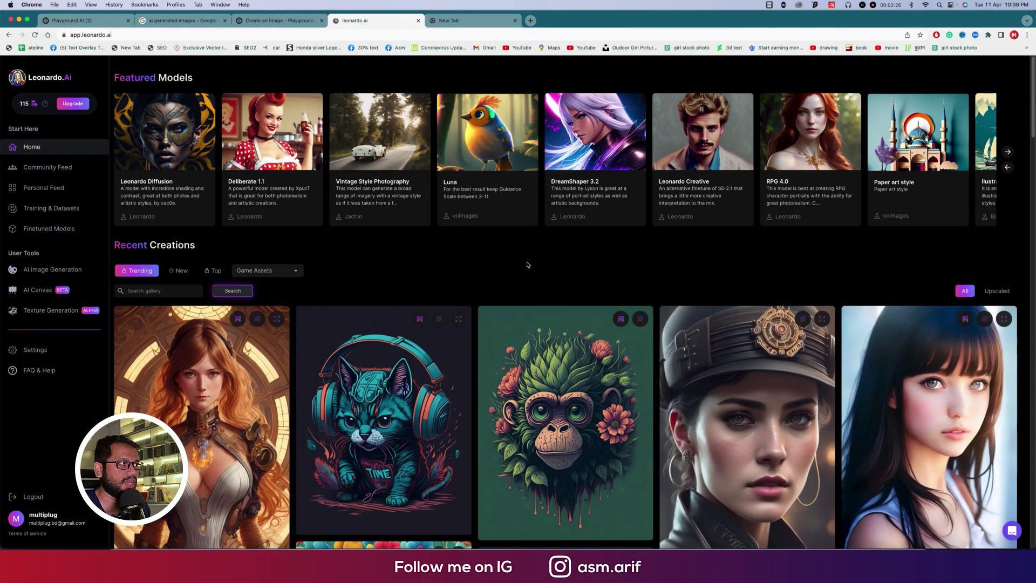
click(748, 410)
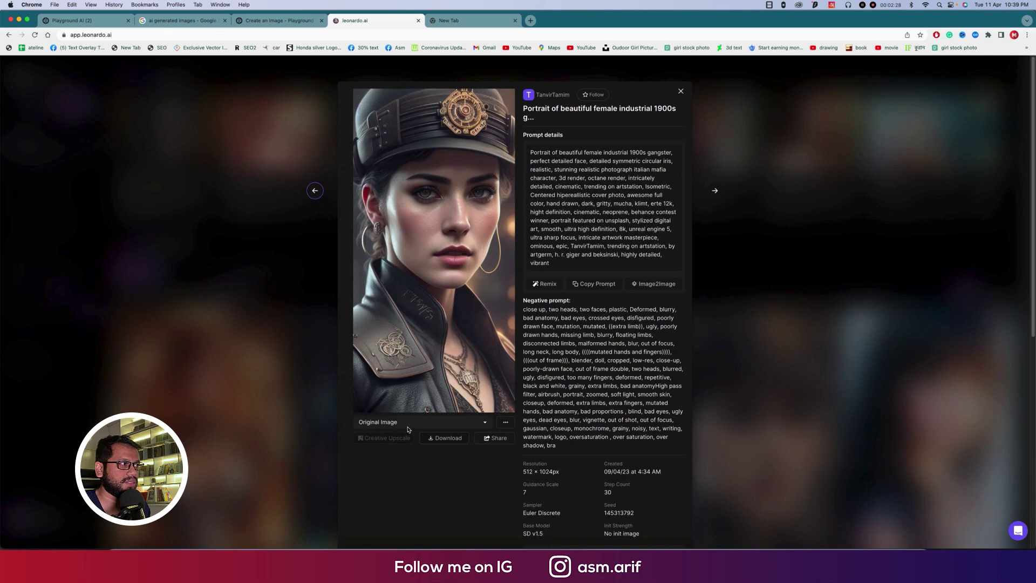
click(444, 438)
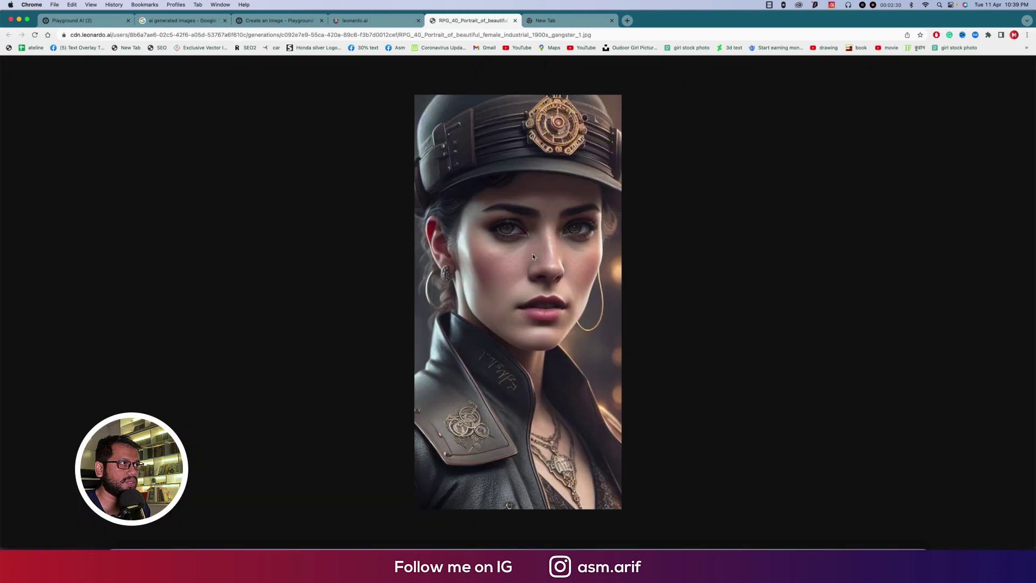
right_click(532, 256)
click(541, 267)
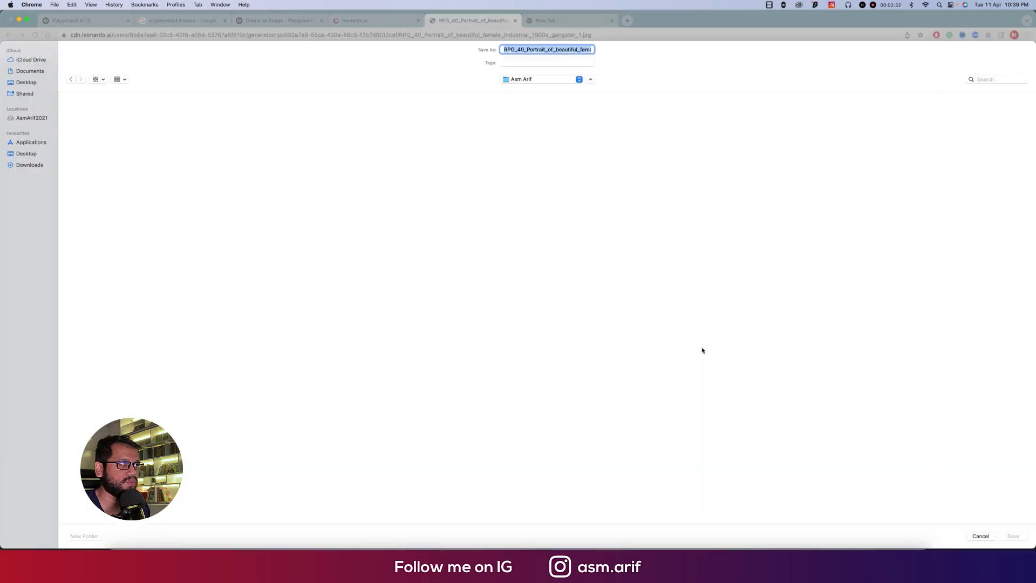
key(Return)
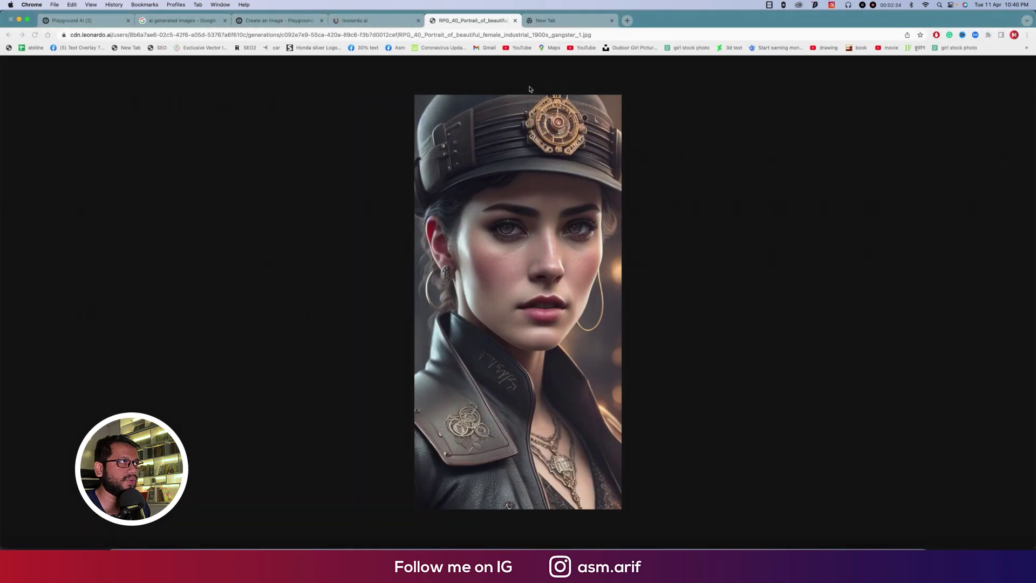
key(ctrl+shift+Tab)
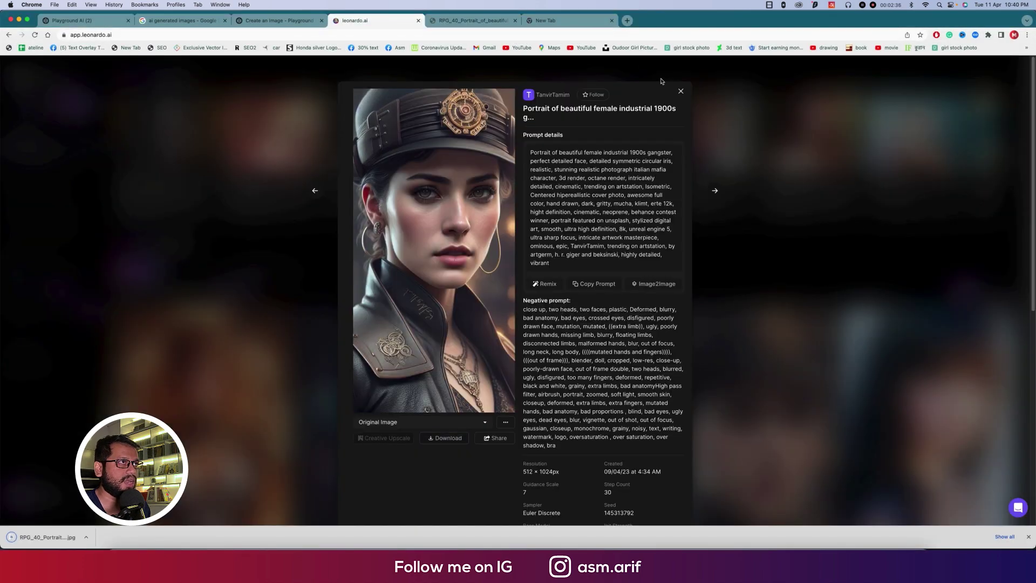
click(680, 90)
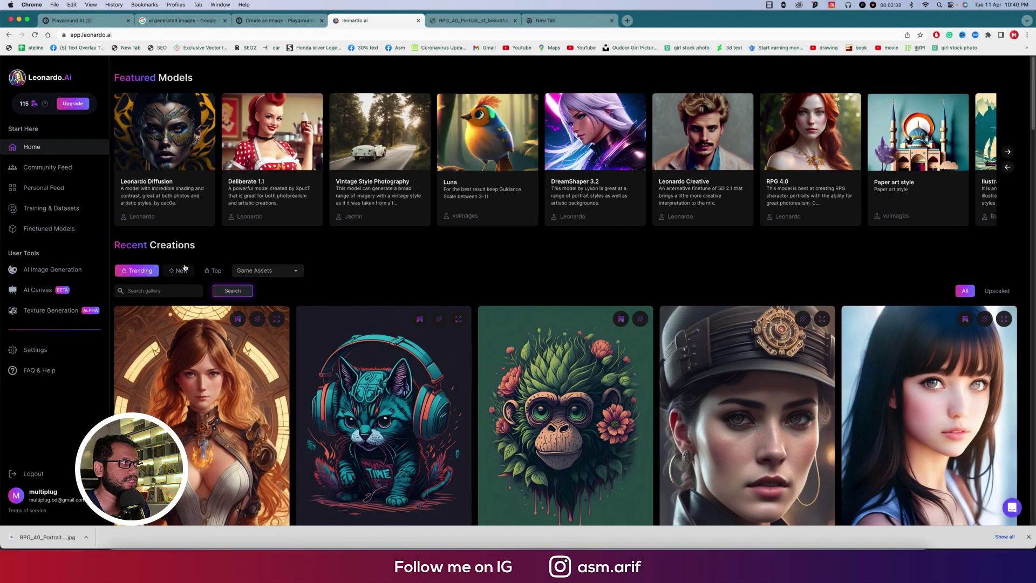
Open the AI Image Generation tool and clear the "travel logo" text from the prompt.
click(48, 273)
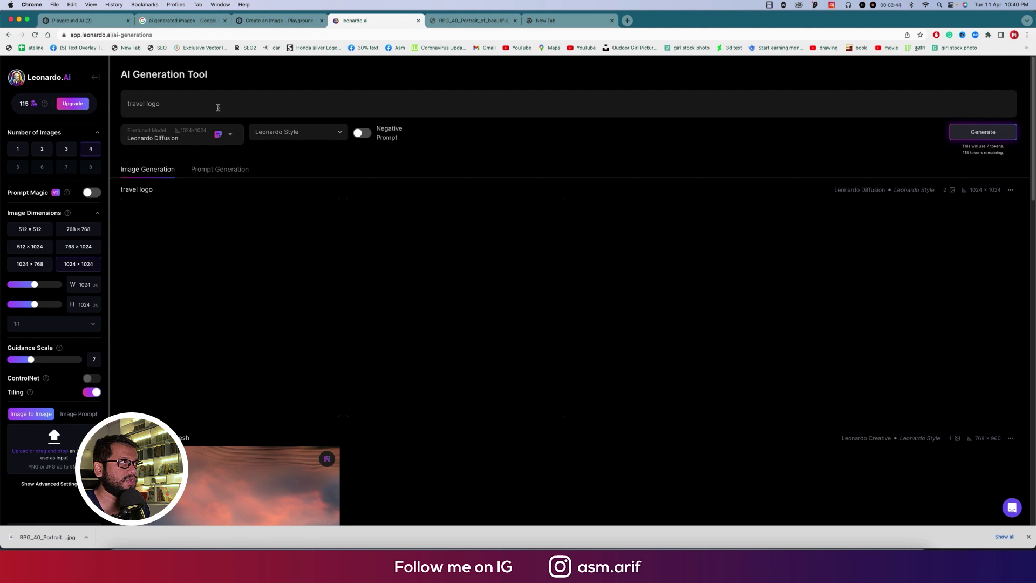
drag(162, 104, 125, 102)
key(BackSpace)
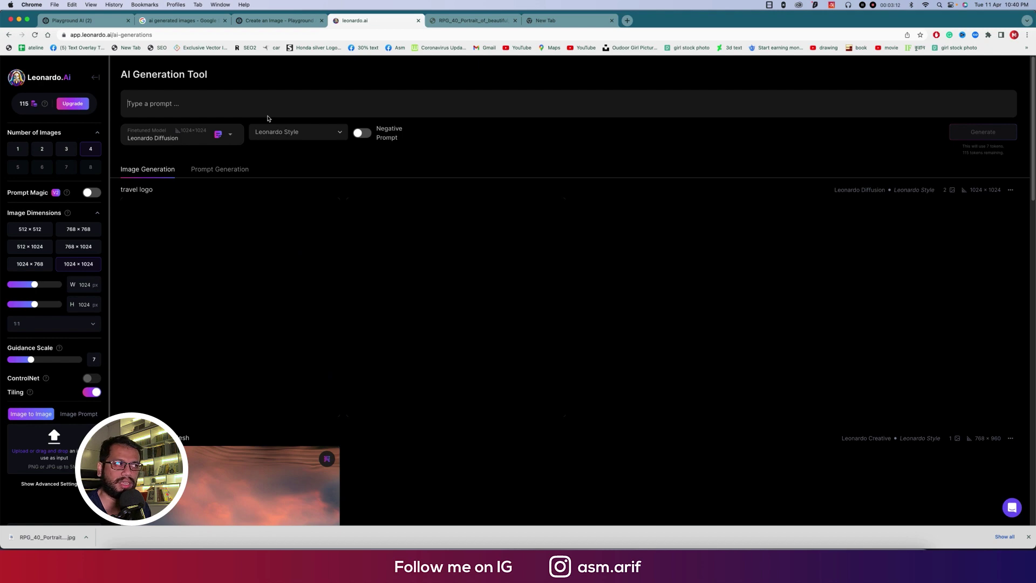
Look through the earlier landscape and Sony A7c portrait generations, then return to the home gallery.
scroll(268, 119, down, 3)
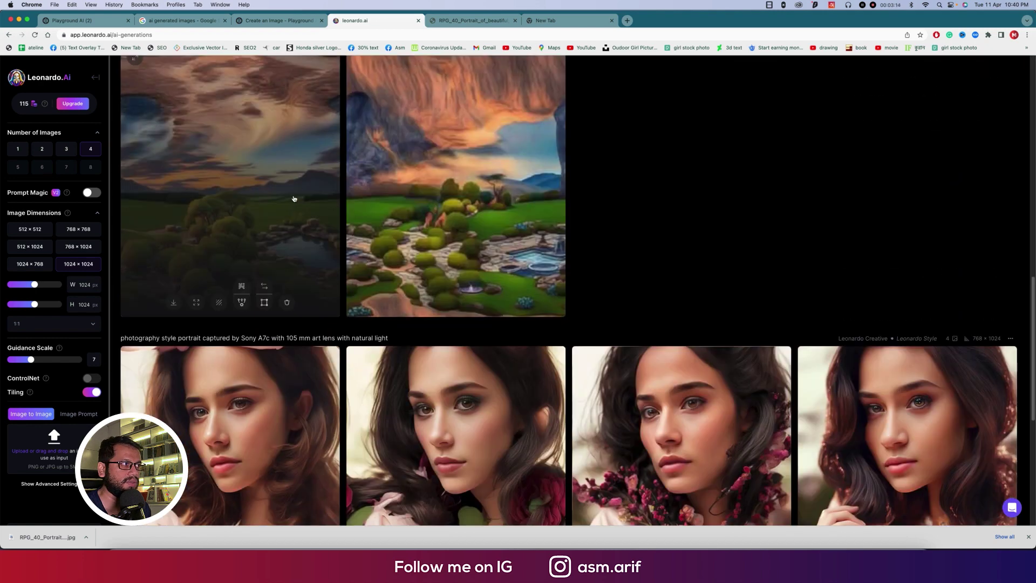
scroll(294, 198, down, 4)
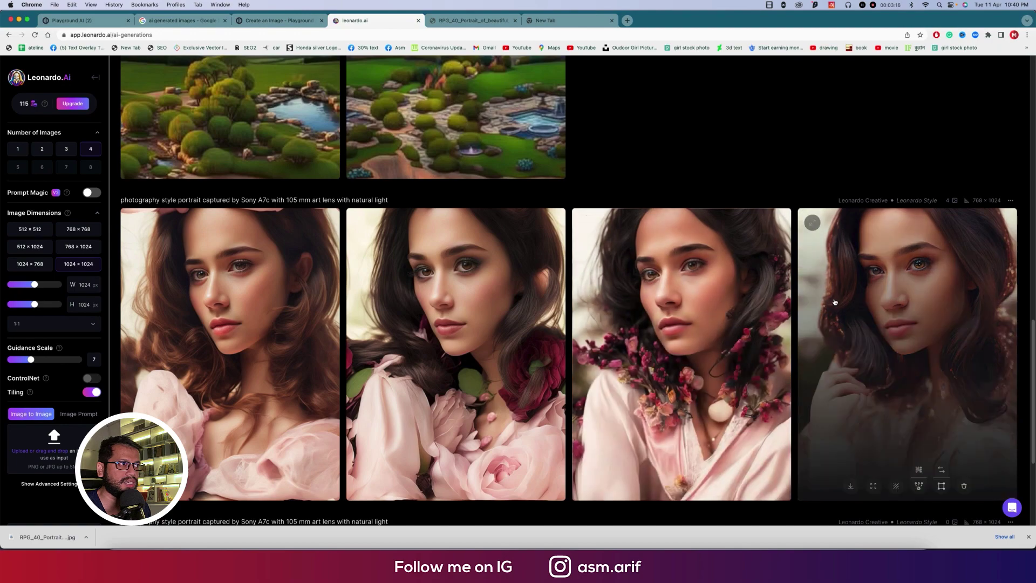
scroll(835, 312, down, 3)
scroll(835, 312, up, 10)
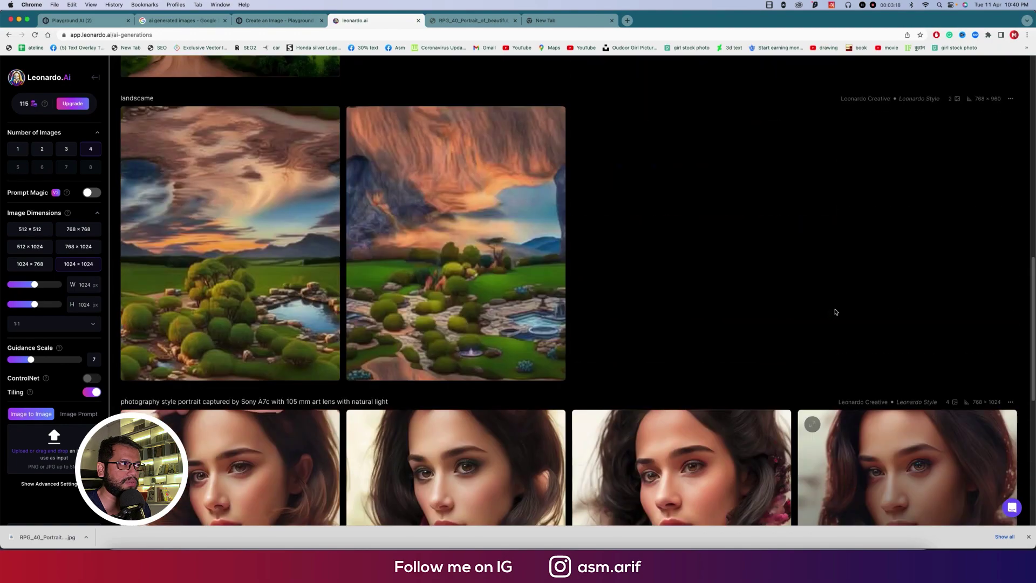
scroll(835, 312, down, 10)
scroll(835, 311, up, 20)
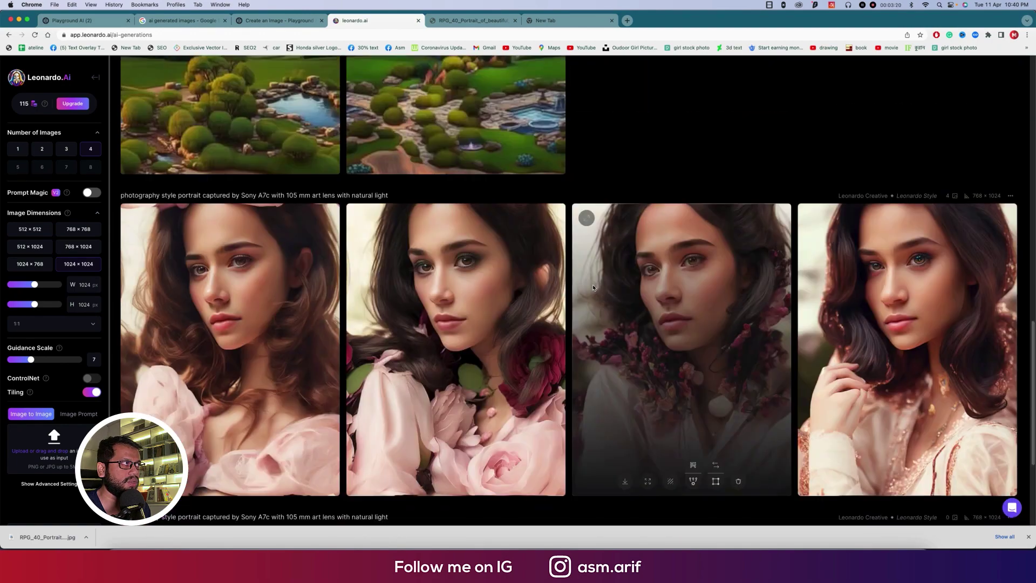
click(98, 81)
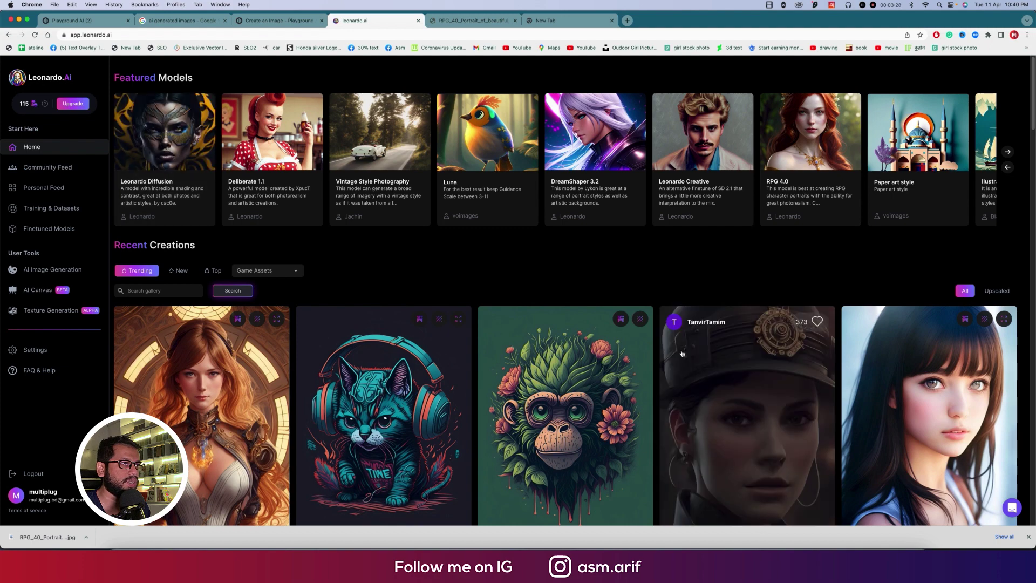
Reopen the female industrial 1900s gangster portrait and examine its Remix option, generation settings and related images.
scroll(738, 377, down, 1)
scroll(738, 376, down, 3)
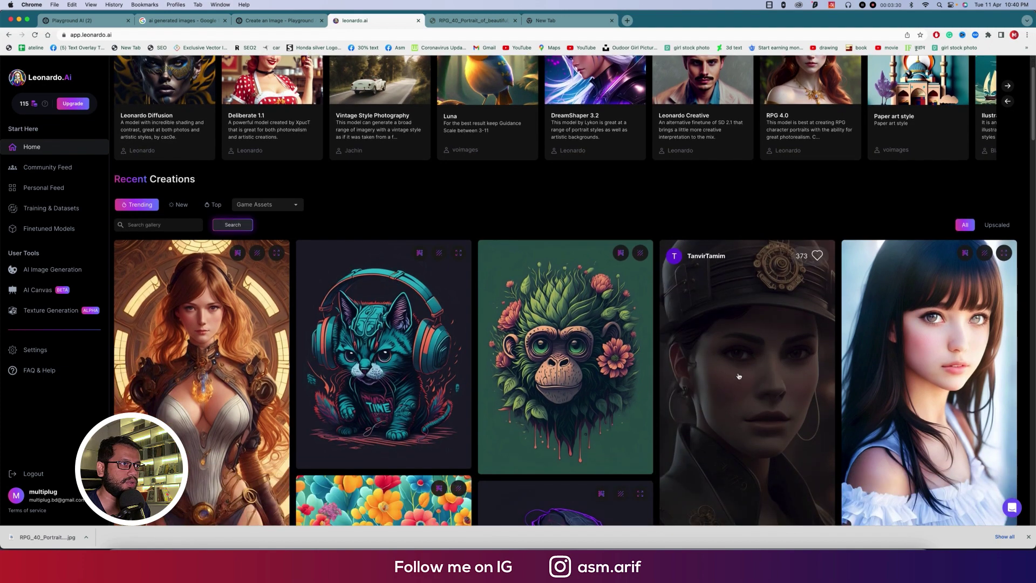
click(737, 371)
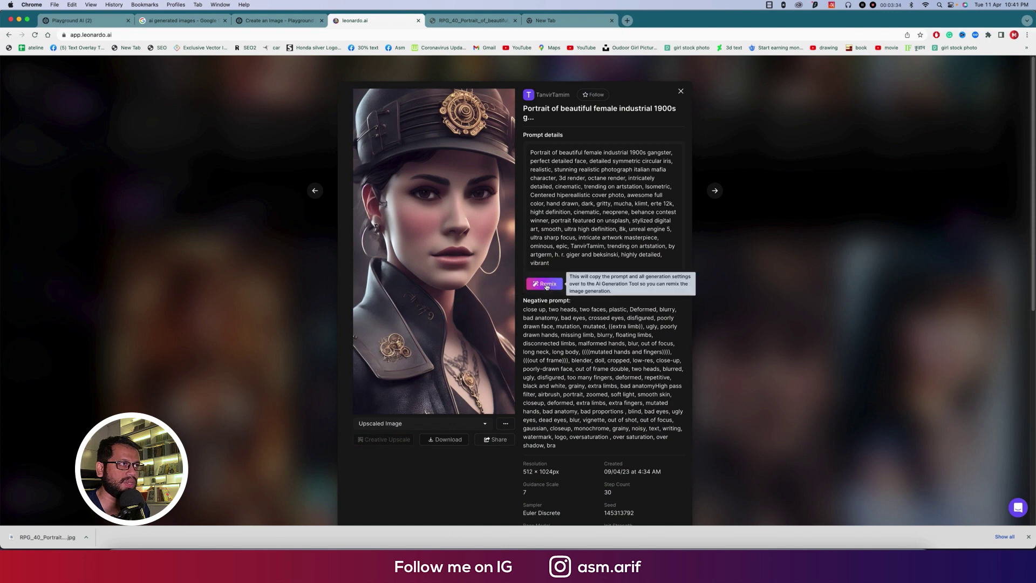
scroll(666, 383, down, 4)
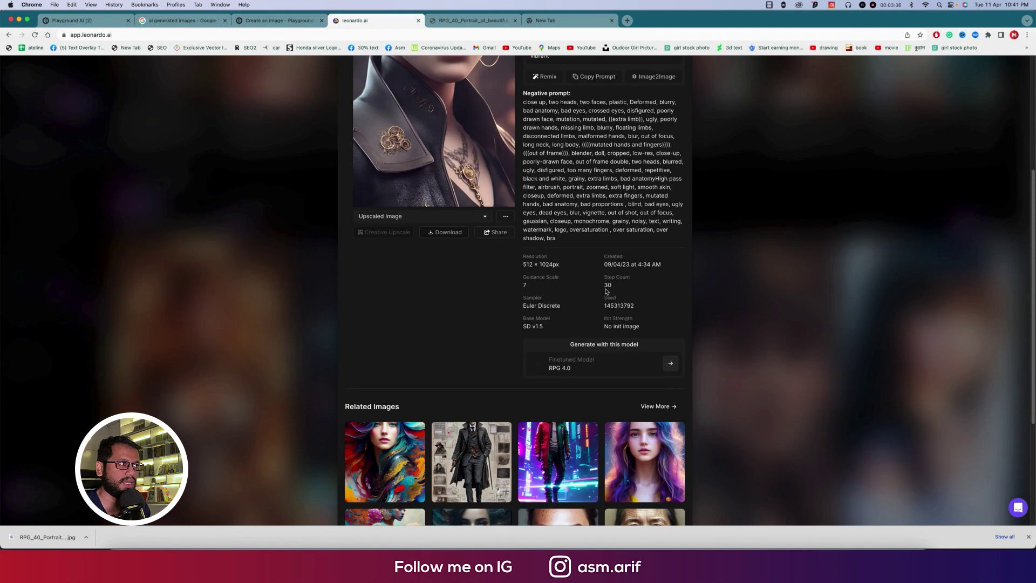
scroll(646, 367, down, 3)
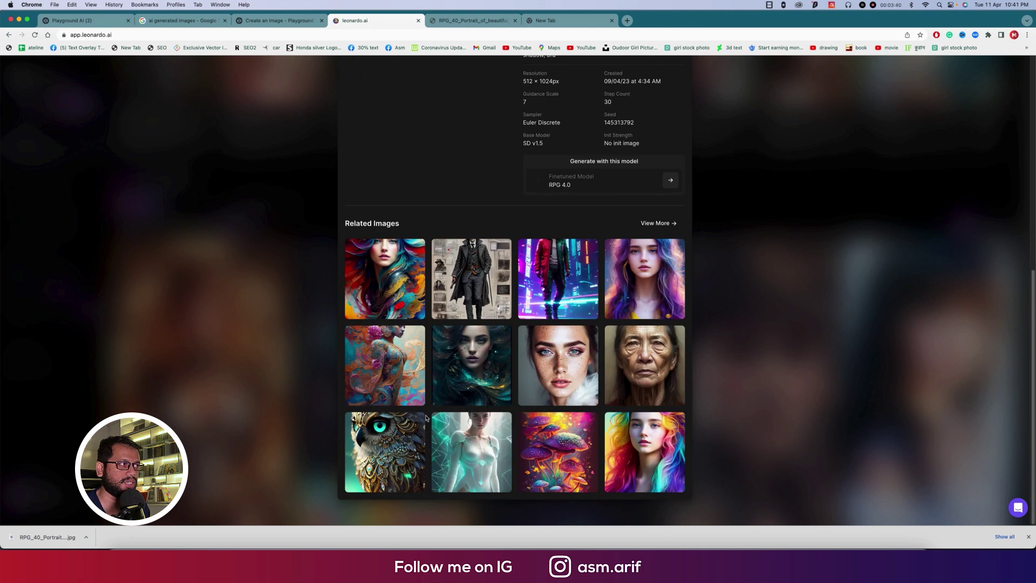
Open the fantasy owl from the related images, copy its prompt, and return to the gallery.
click(408, 434)
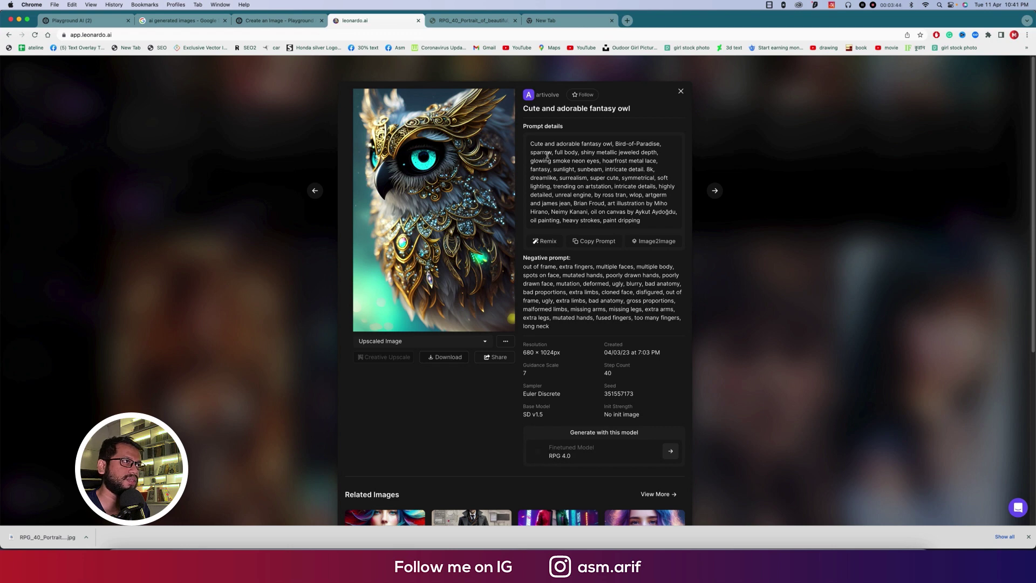
click(533, 145)
drag(533, 145, 602, 145)
click(593, 241)
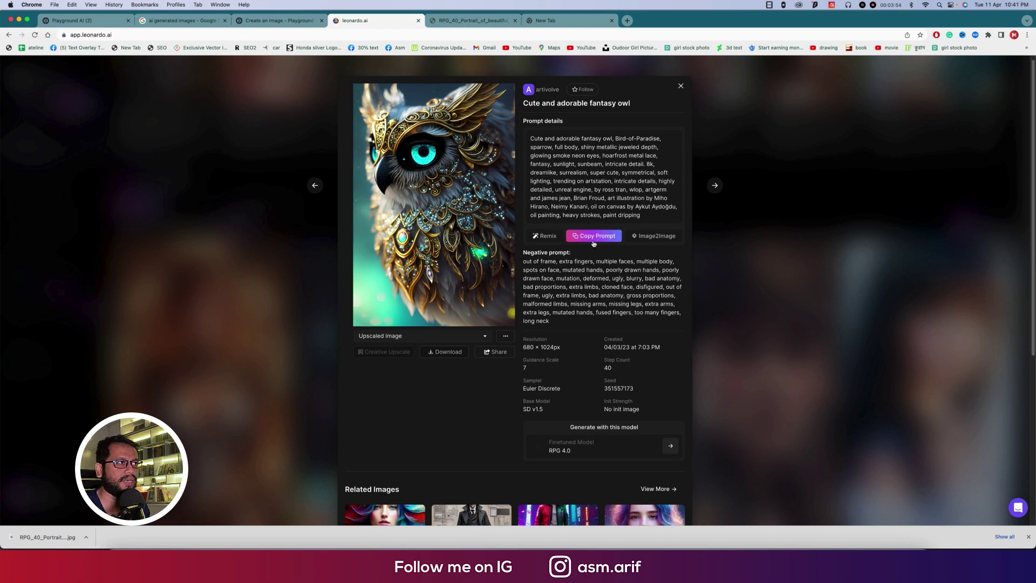
scroll(594, 244, down, 5)
scroll(594, 243, up, 5)
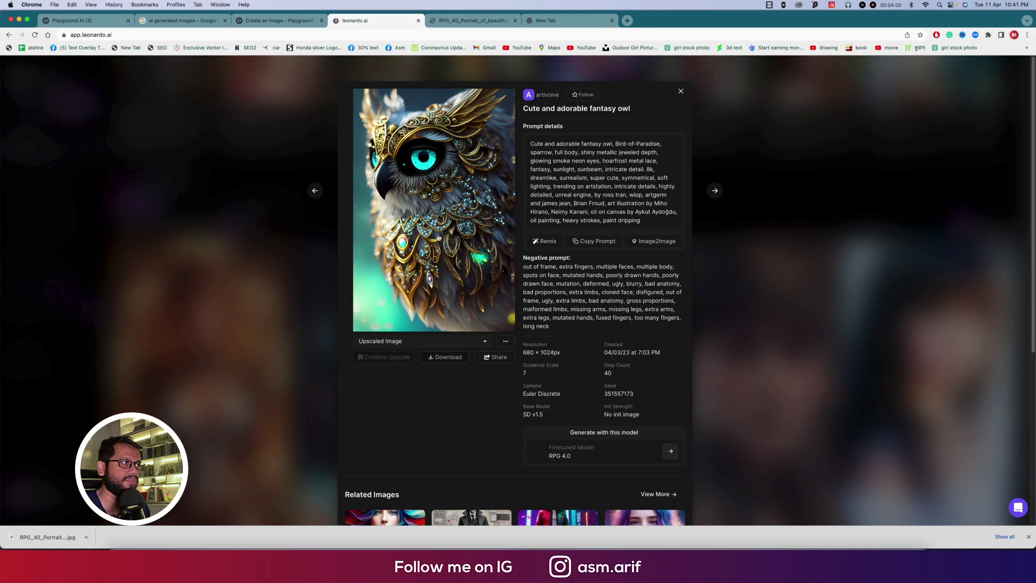
scroll(648, 286, down, 4)
click(762, 317)
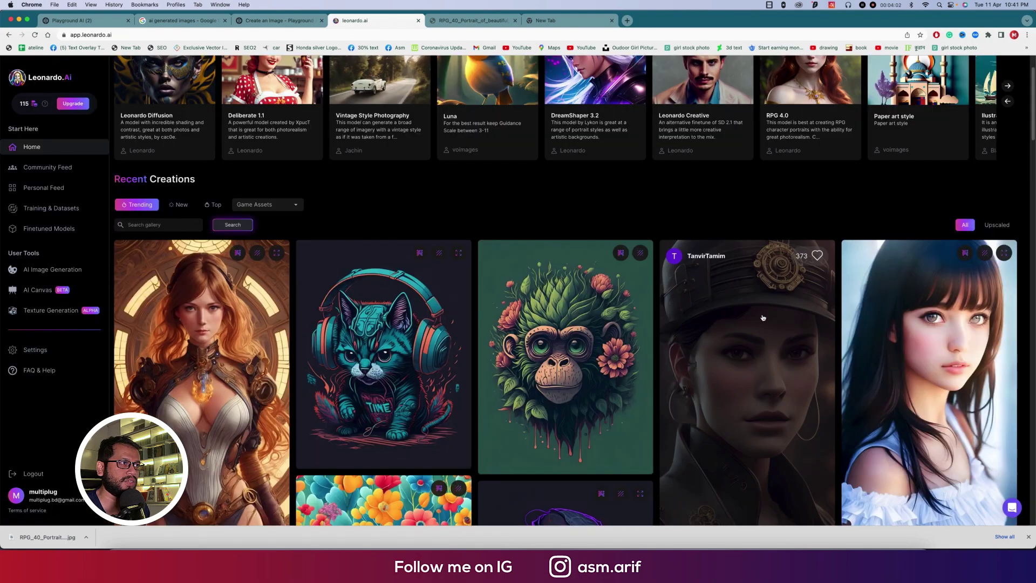
Browse the trending gallery, then view the Vintage Style Photography featured model and open its Asian temple landscape image.
scroll(760, 317, down, 3)
scroll(761, 317, down, 15)
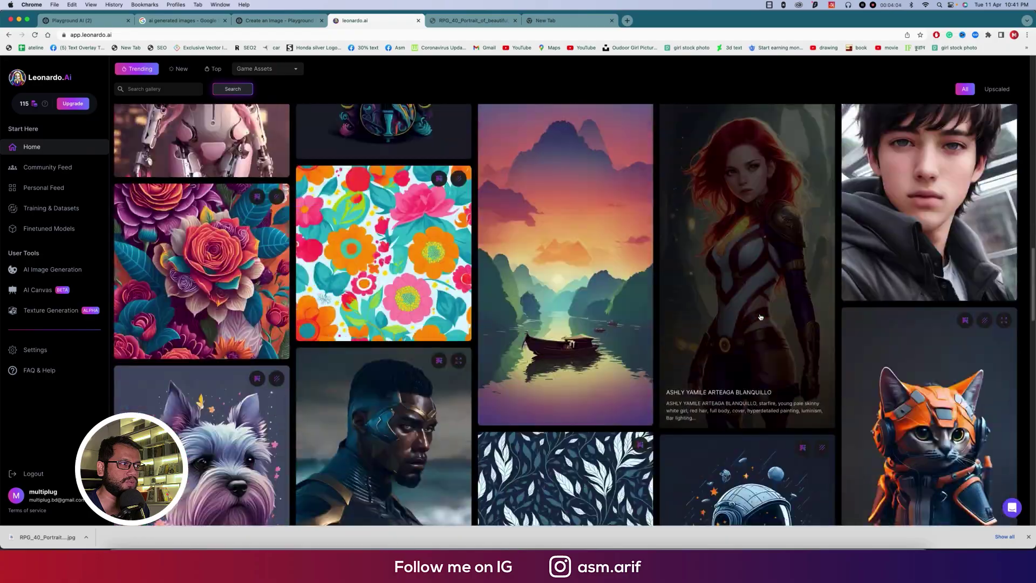
scroll(761, 317, down, 5)
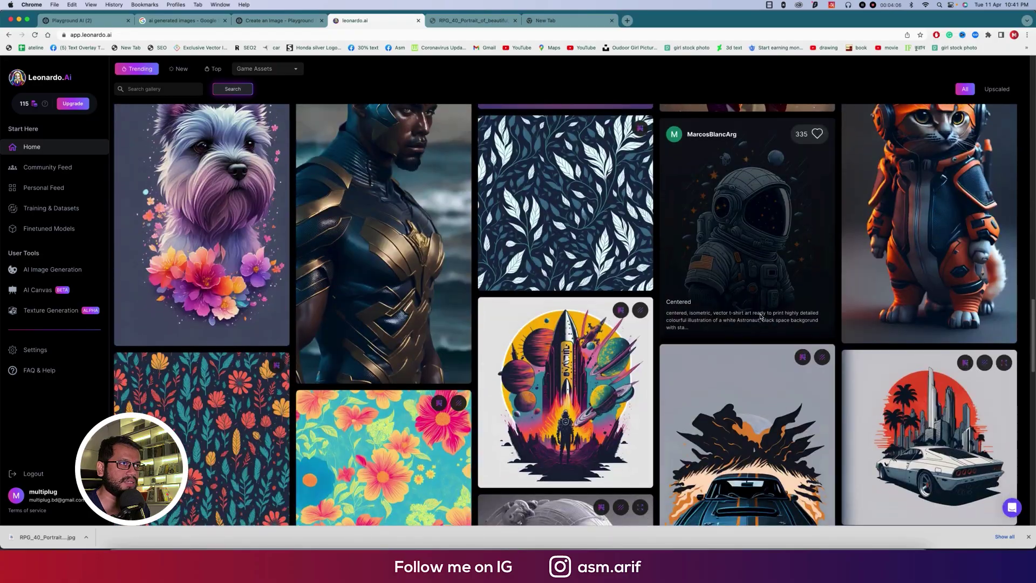
scroll(773, 327, down, 5)
scroll(773, 327, up, 20)
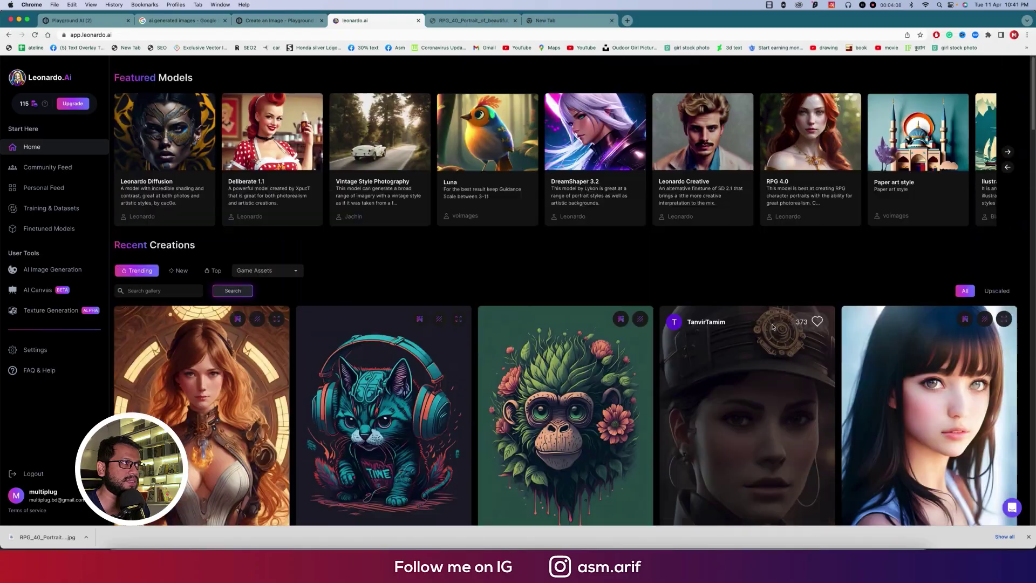
click(381, 157)
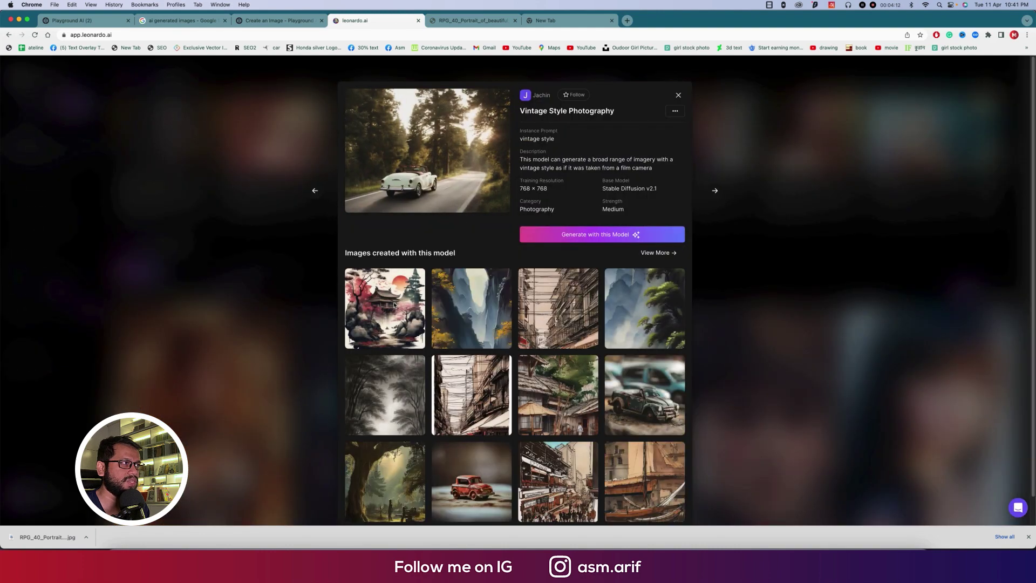
click(394, 305)
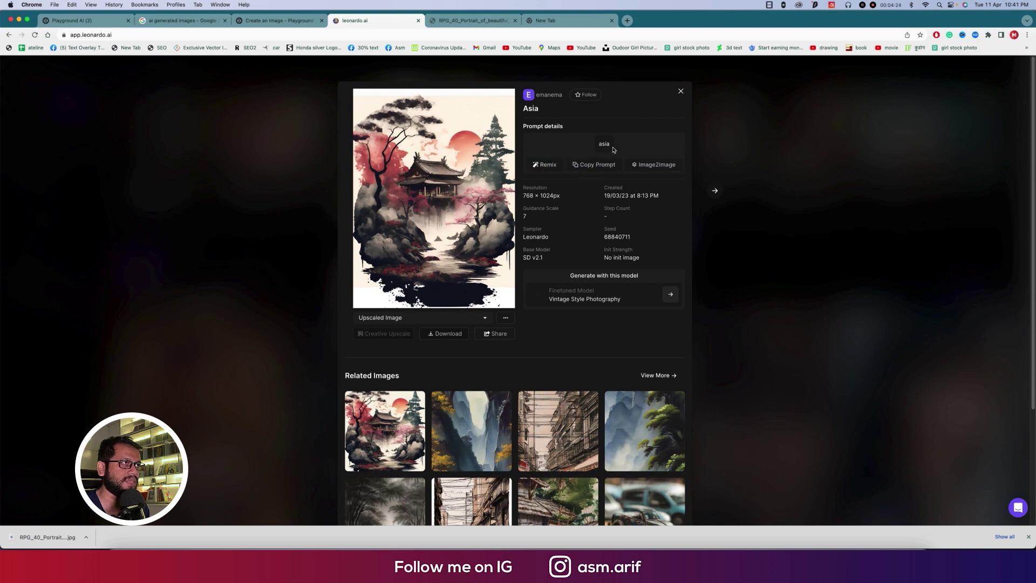
Copy the prompt word "asia" from the temple landscape's prompt details and close the image.
drag(600, 144, 613, 147)
right_click(606, 145)
click(637, 162)
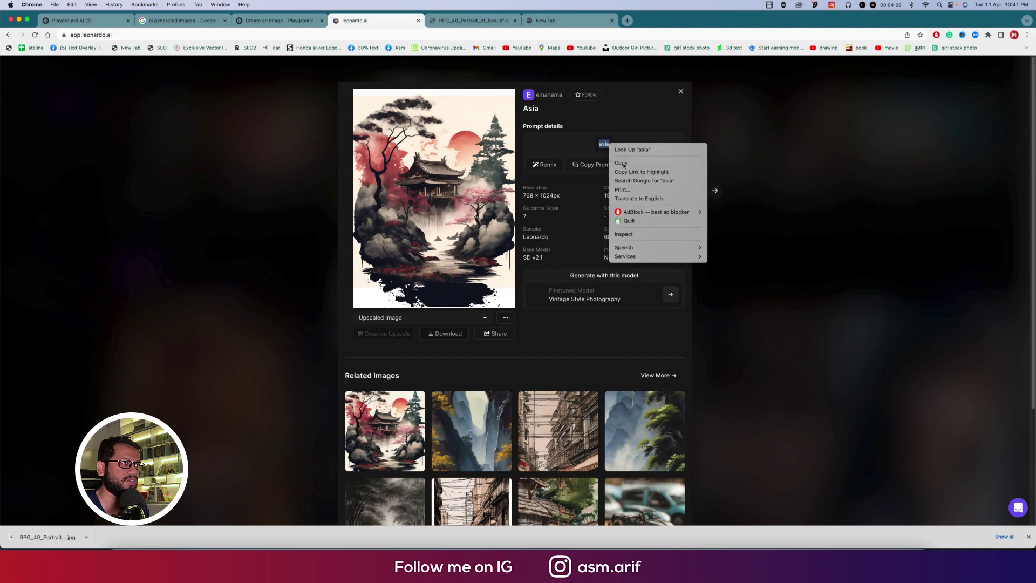
click(715, 191)
click(762, 205)
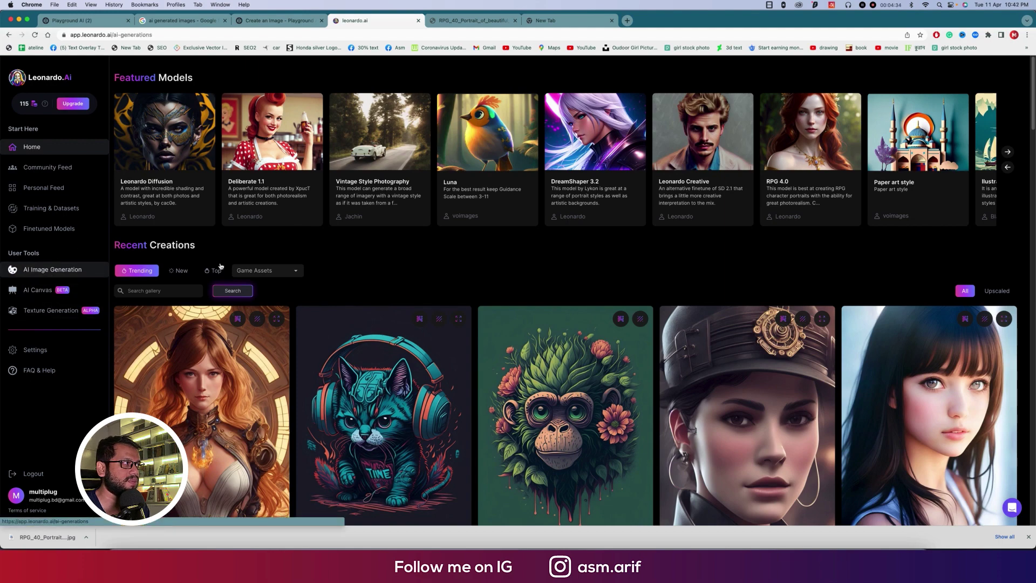
Open the AI Image Generation tool and enter "asia" as the prompt.
click(66, 273)
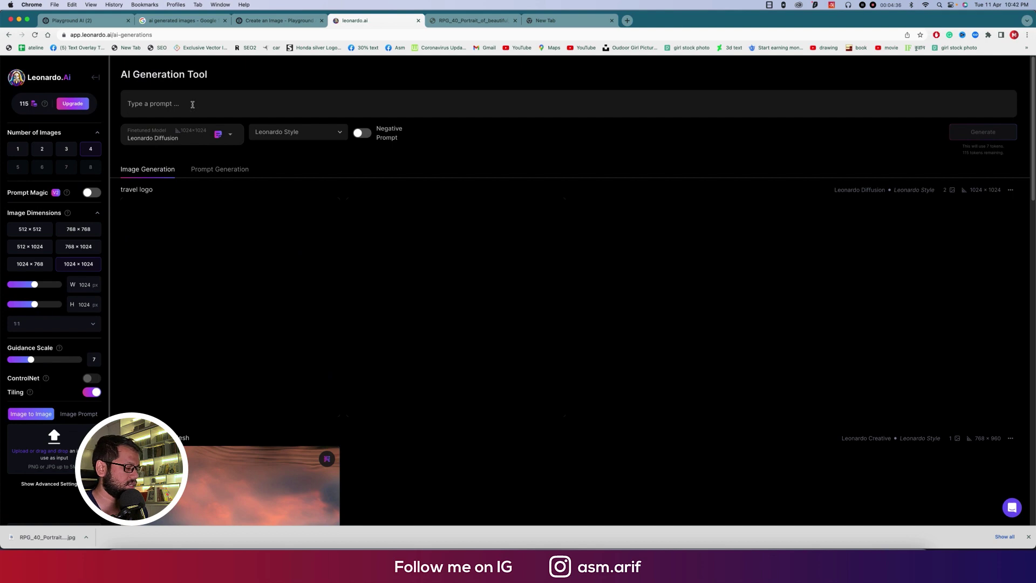
text(asia)
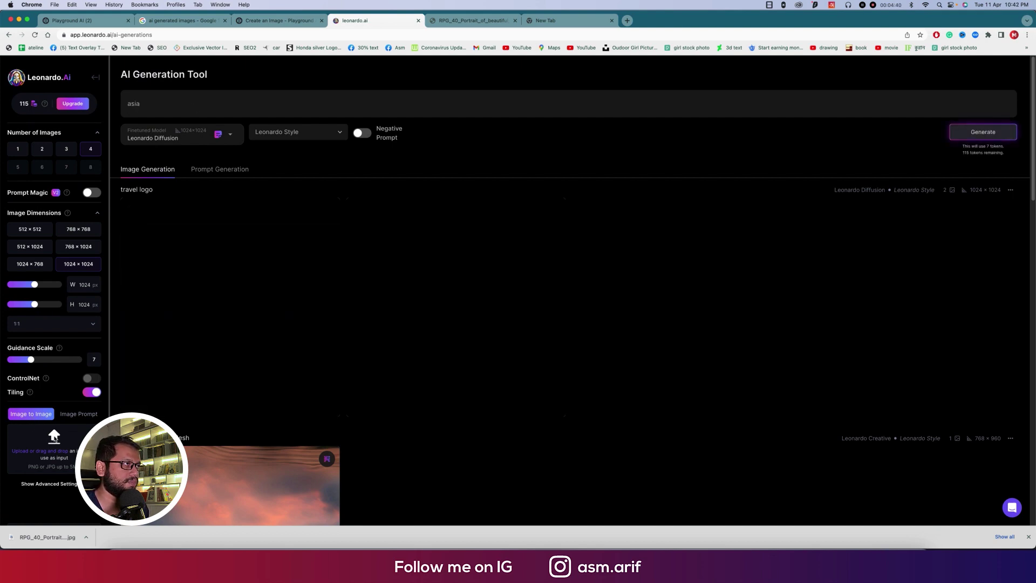
click(54, 438)
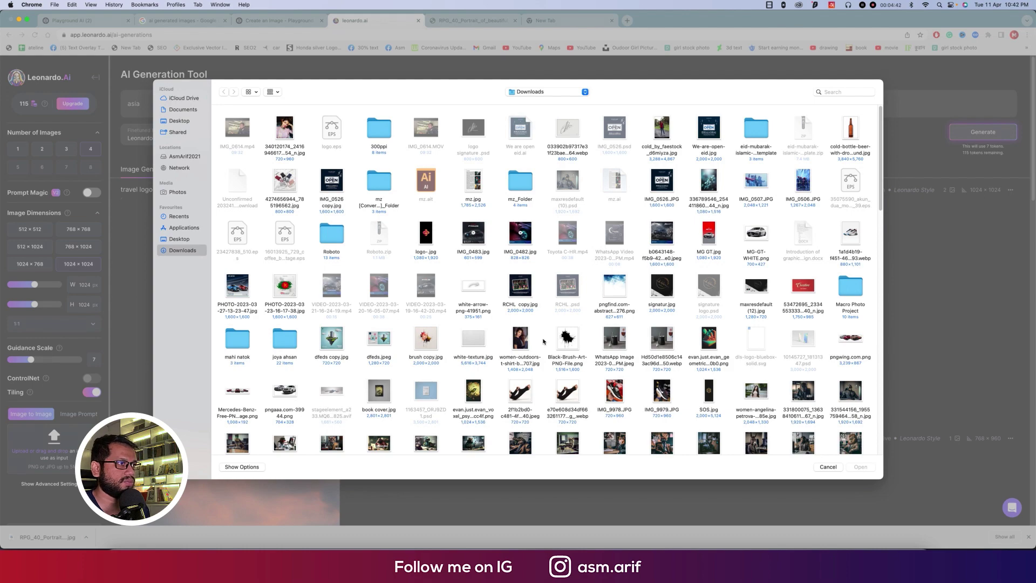
scroll(543, 341, down, 4)
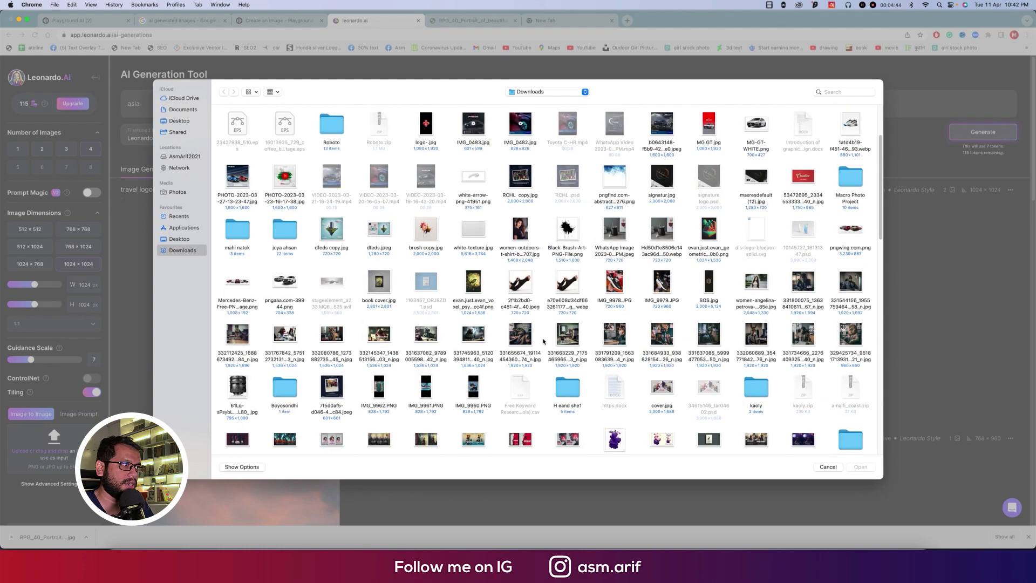
scroll(544, 340, down, 1)
key(Escape)
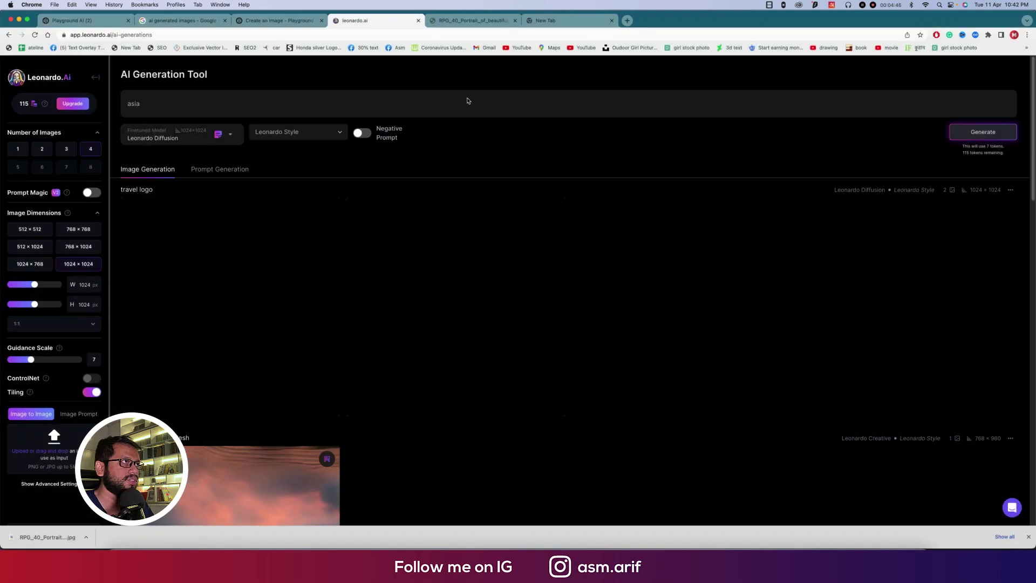
Start a web search in the blank browser tab and switch the keyboard input from Bengali to English.
click(582, 22)
click(571, 34)
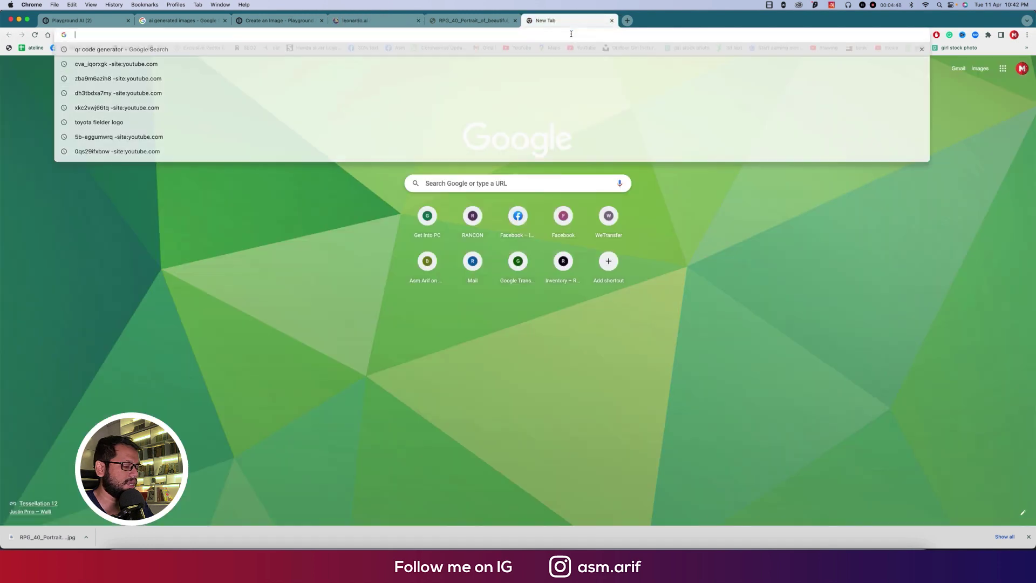
text(আসিয়া)
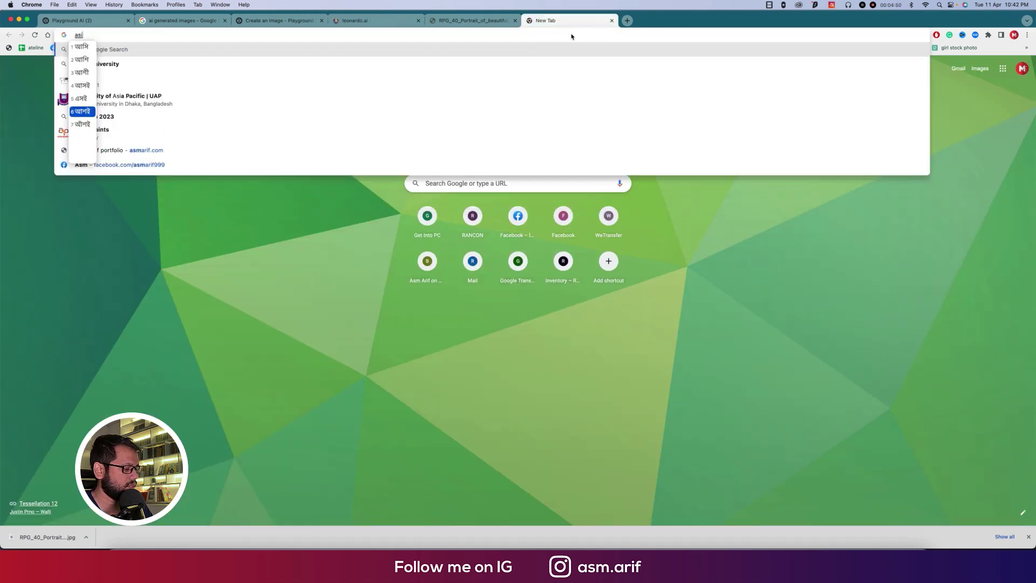
text( ph)
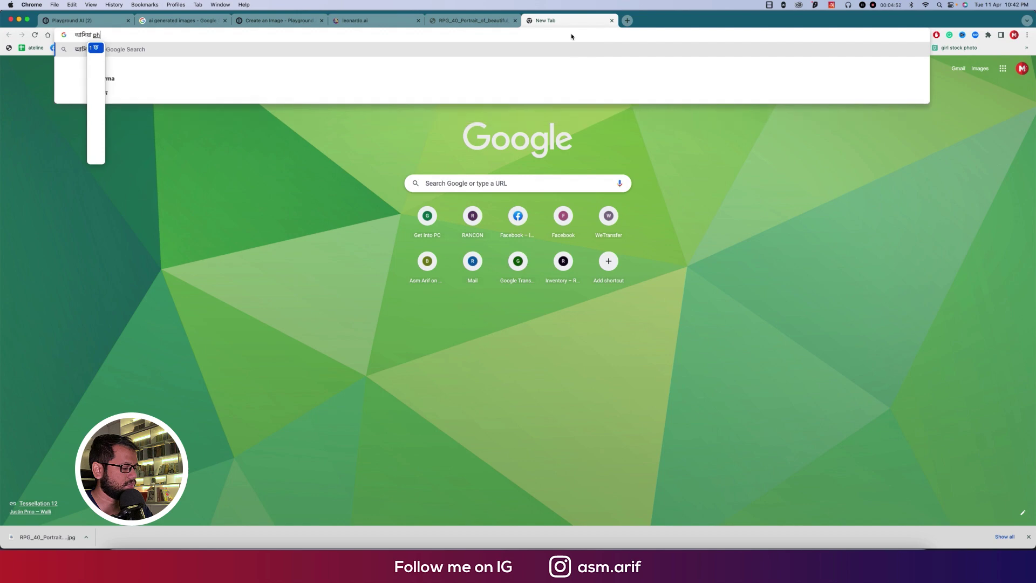
text(oto)
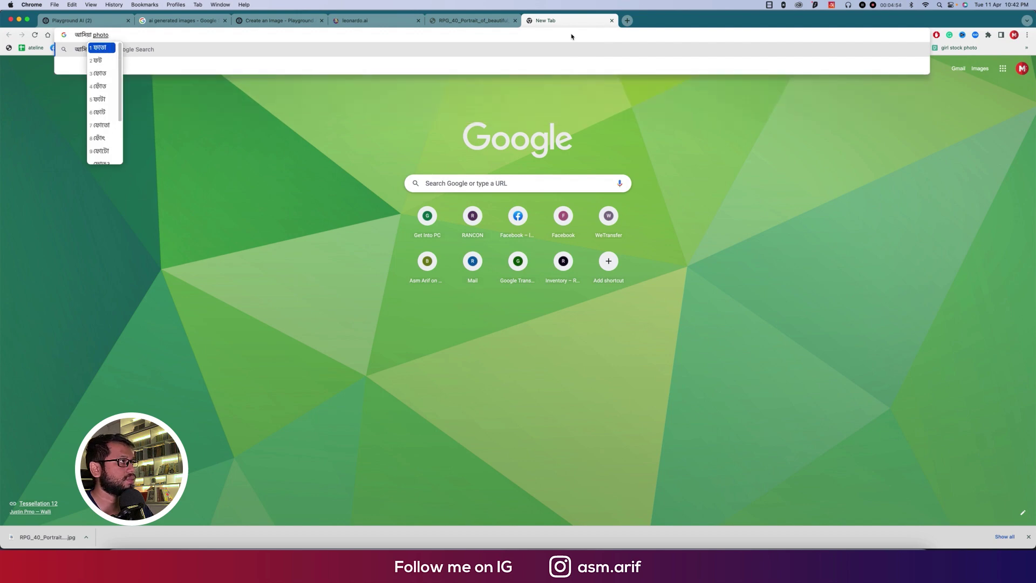
click(830, 6)
click(837, 24)
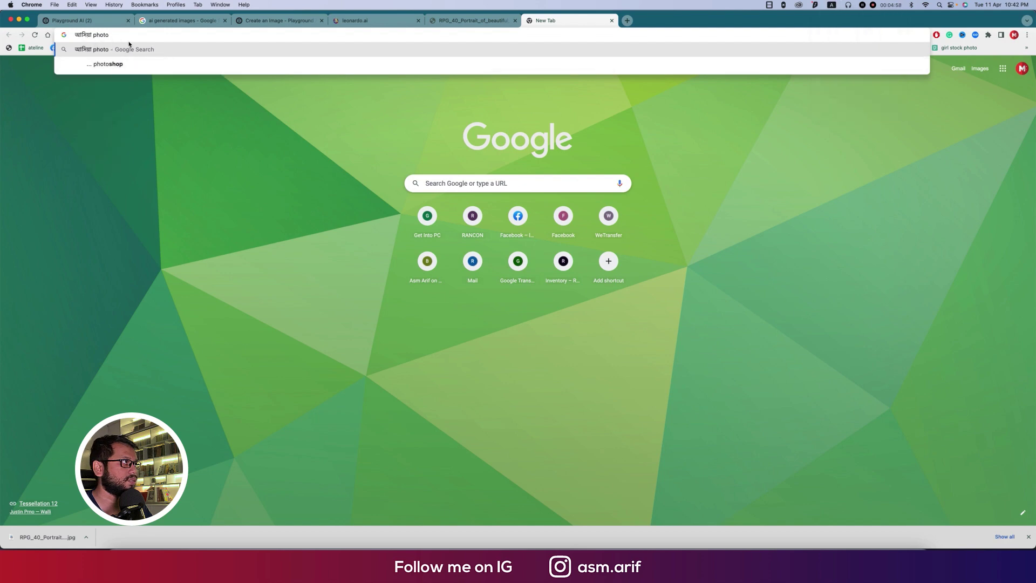
Replace the search text to look up "asia photography" and show the image results.
drag(110, 35, 69, 37)
text(asia)
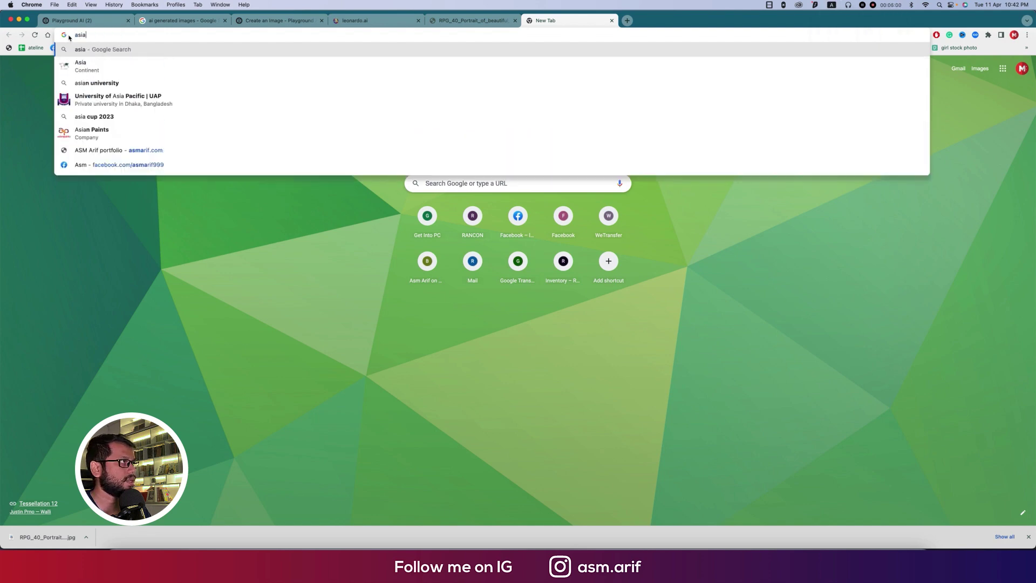
text( p)
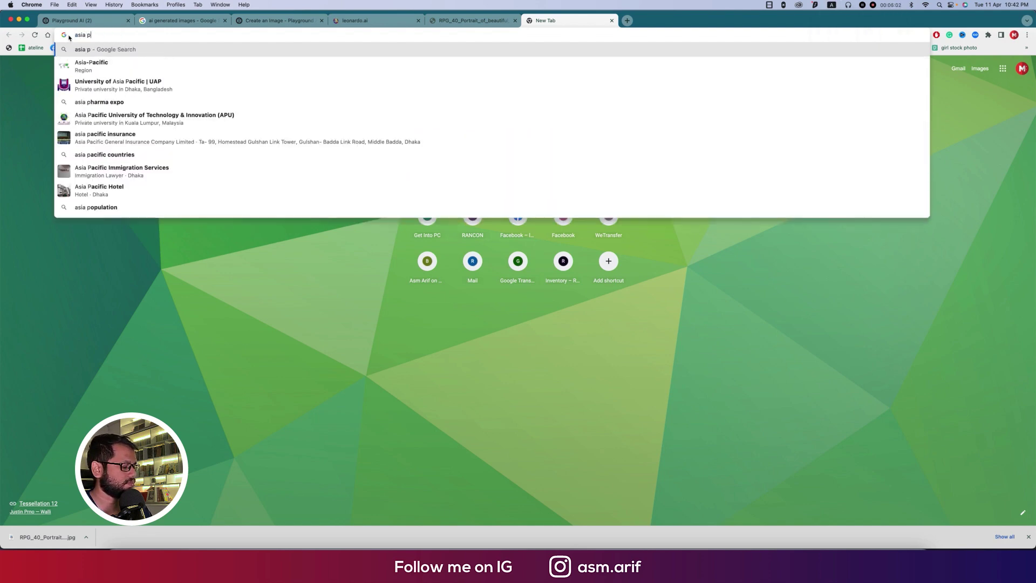
text(hoto)
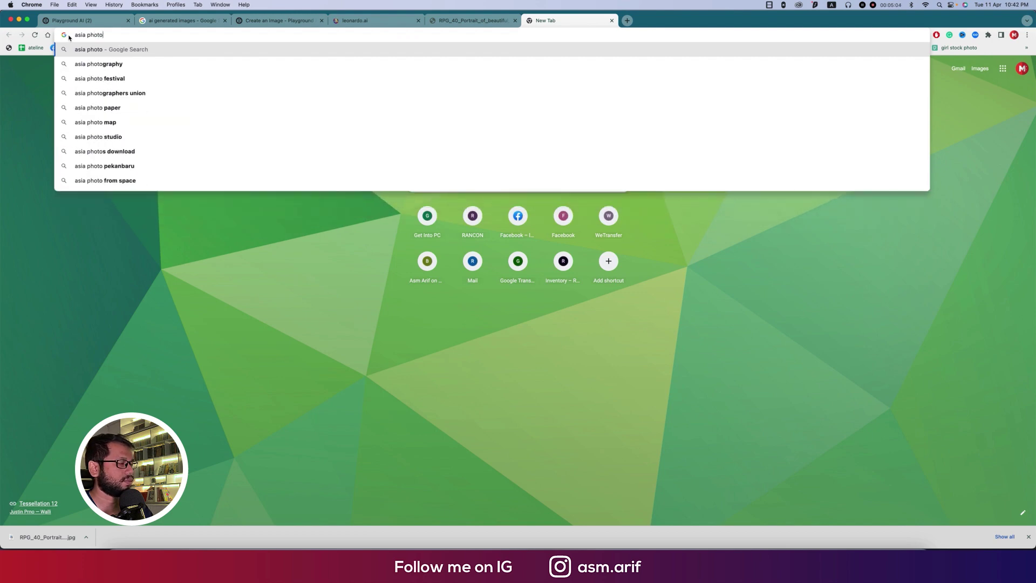
key(Down)
key(Return)
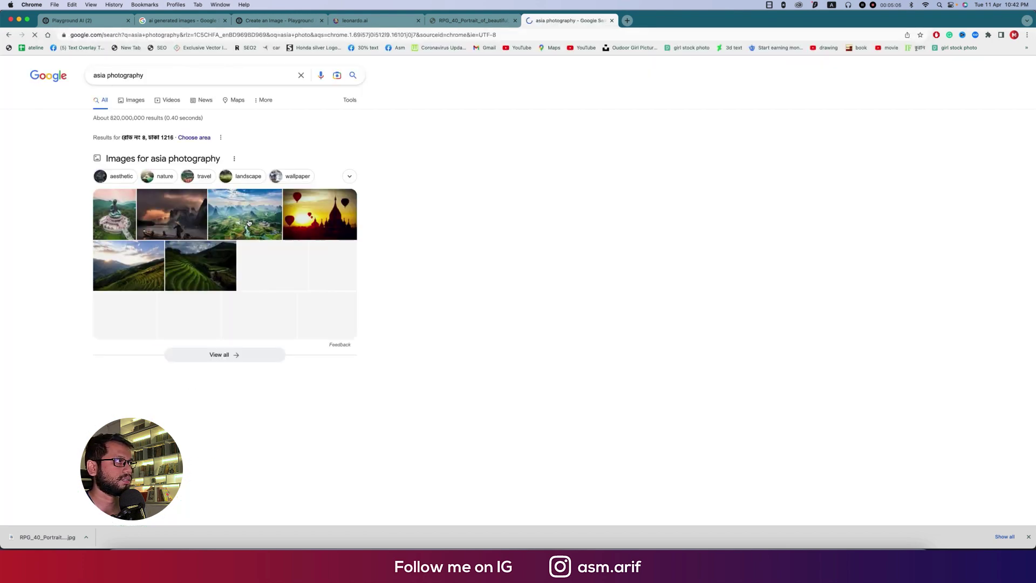
click(132, 100)
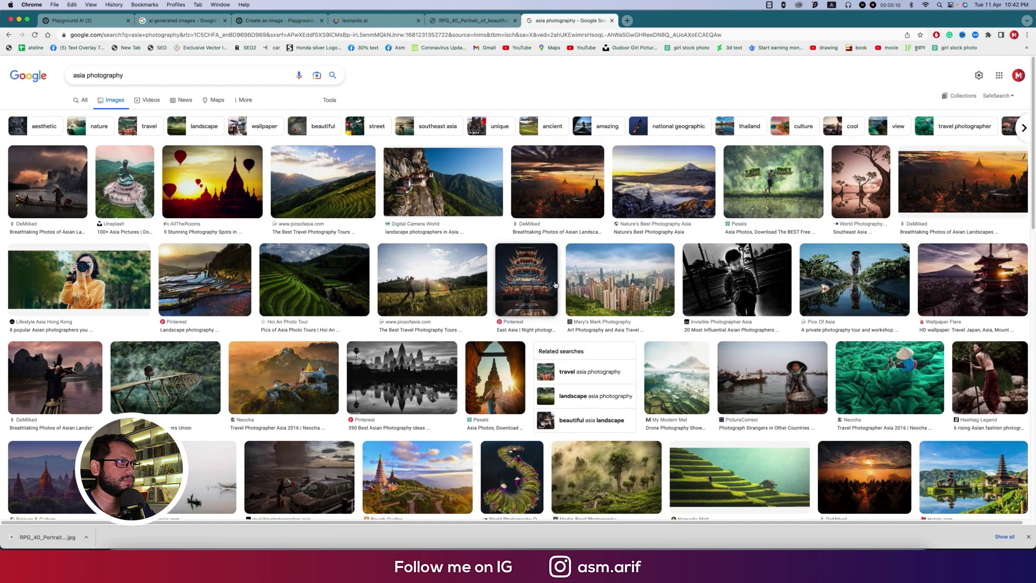
Open the illuminated night pagoda photo from Pinterest and save it to the Downloads folder.
click(537, 281)
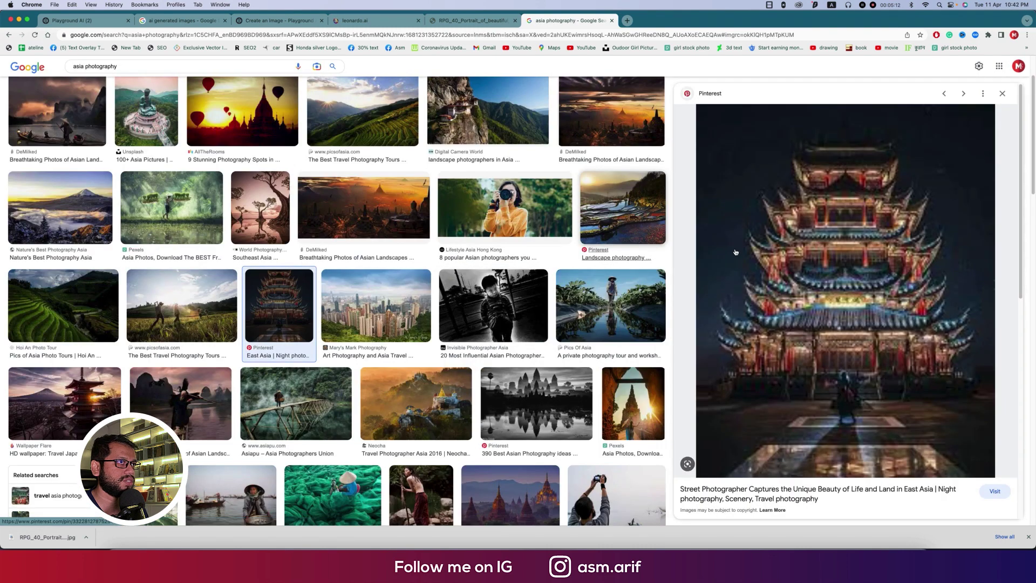
right_click(787, 238)
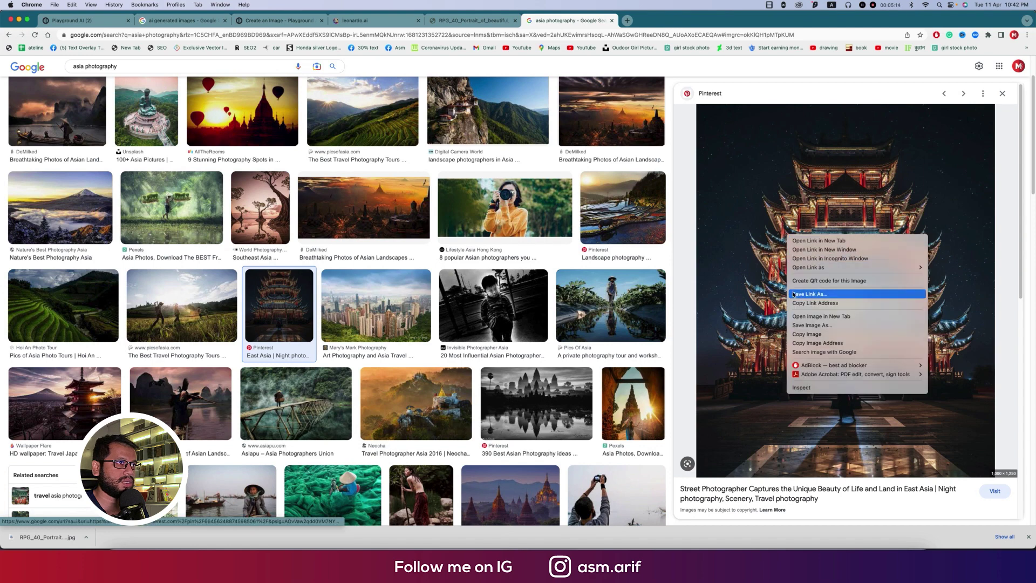
click(798, 325)
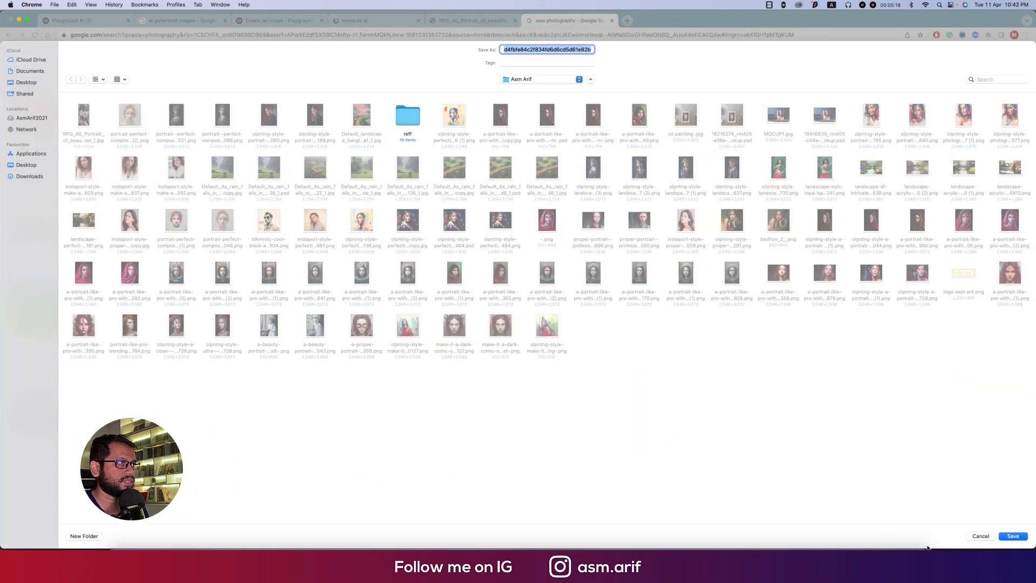
click(38, 177)
click(1008, 537)
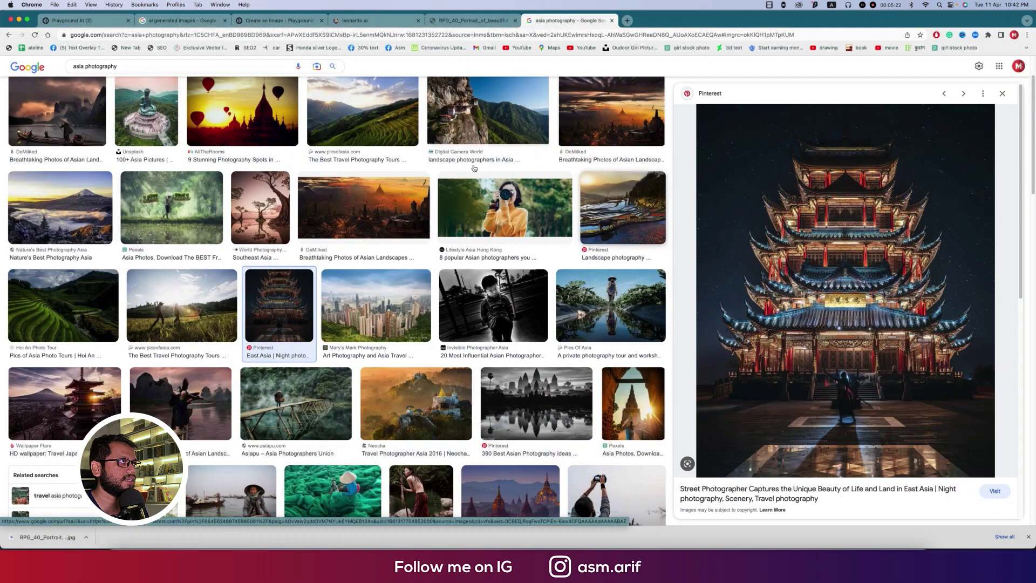
In Leonardo.Ai, upload the saved pagoda photo as the image-to-image input and generate images with the "asia" prompt.
click(354, 20)
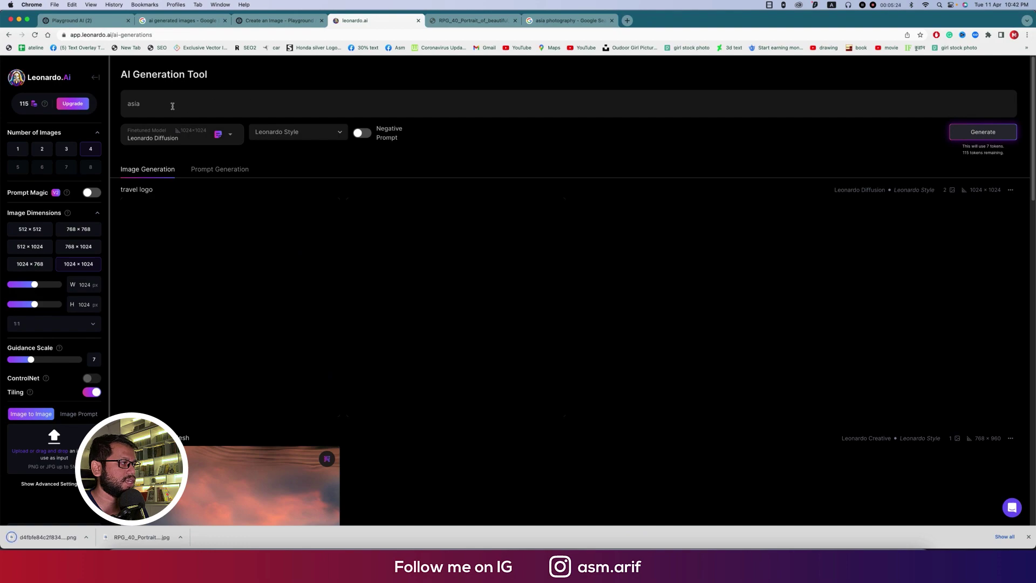
click(75, 428)
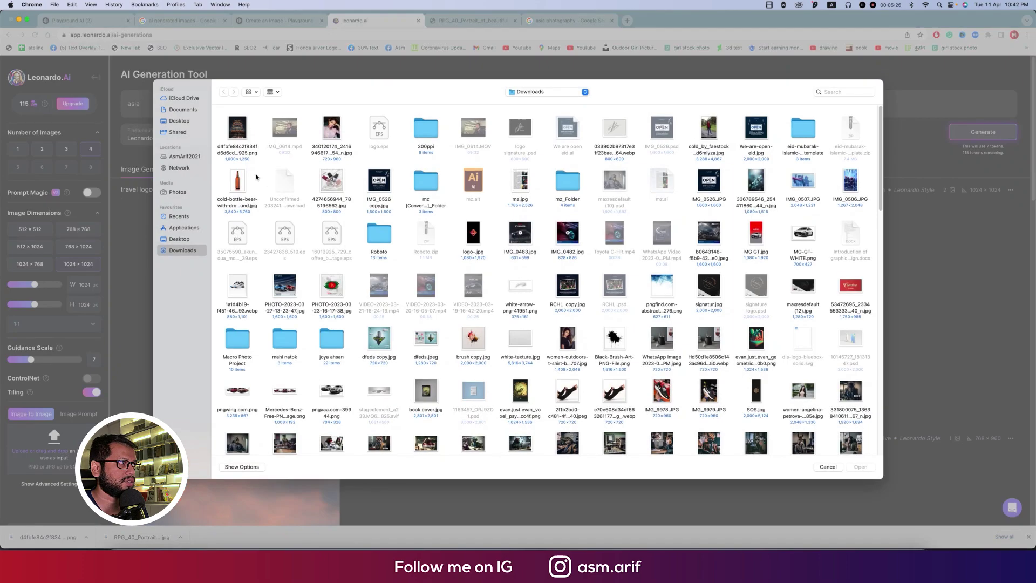
double_click(236, 143)
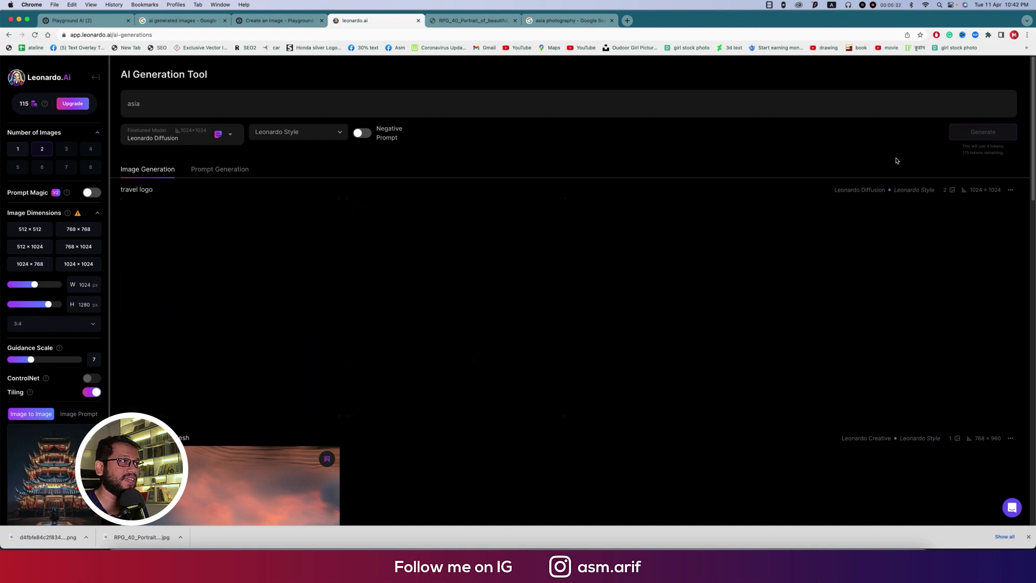
scroll(315, 307, down, 1)
scroll(71, 361, down, 5)
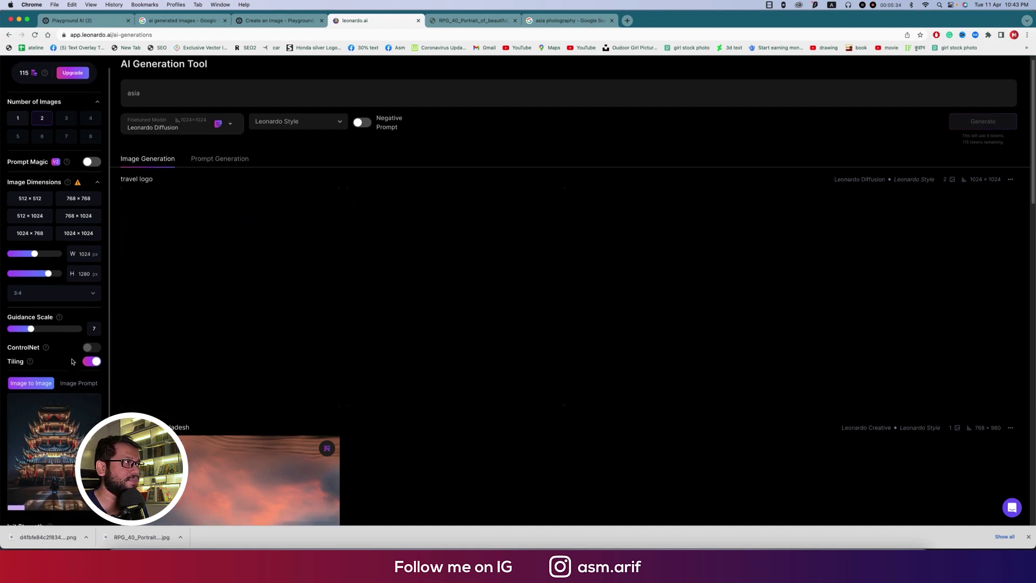
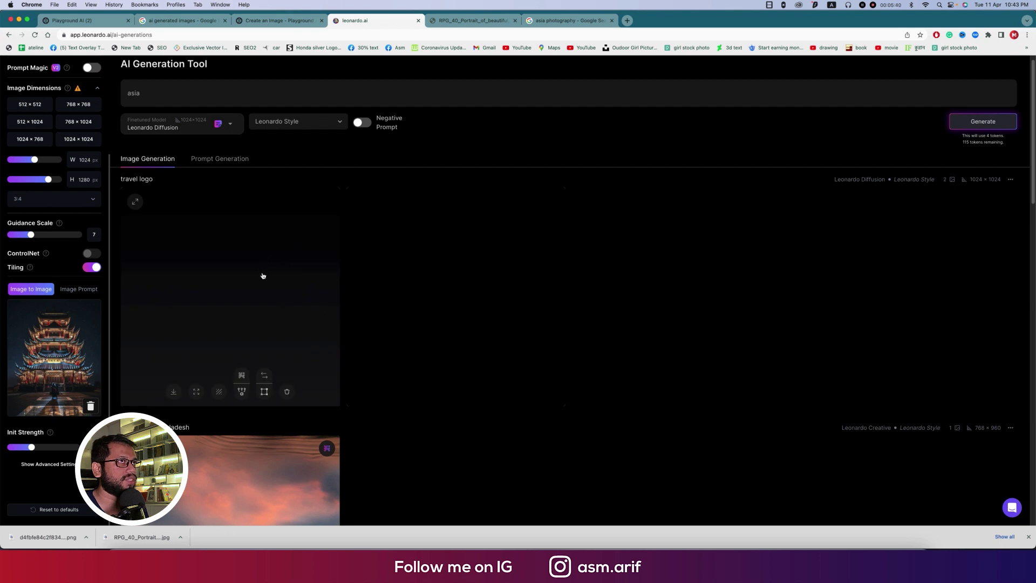
scroll(283, 302, up, 1)
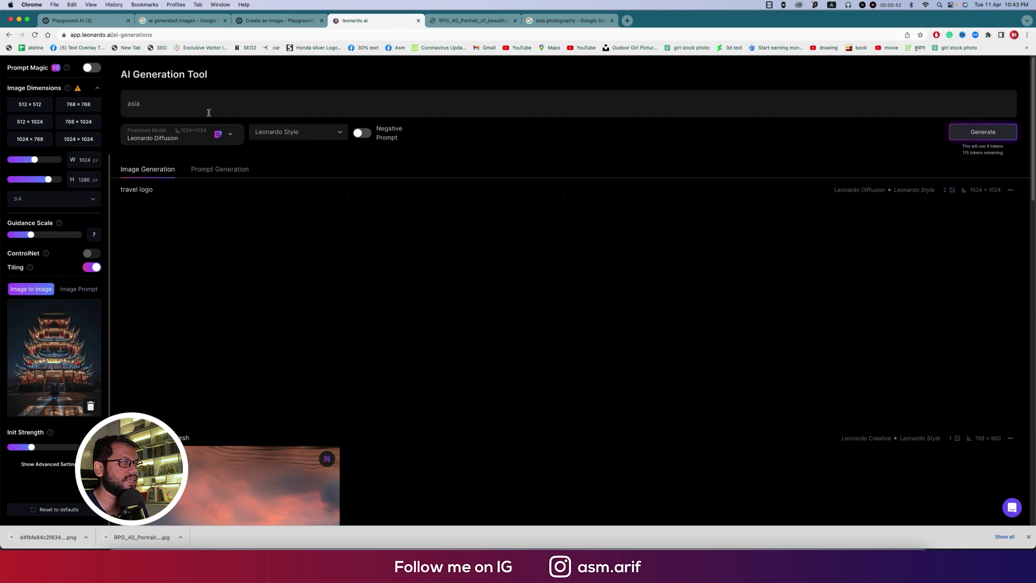
click(971, 135)
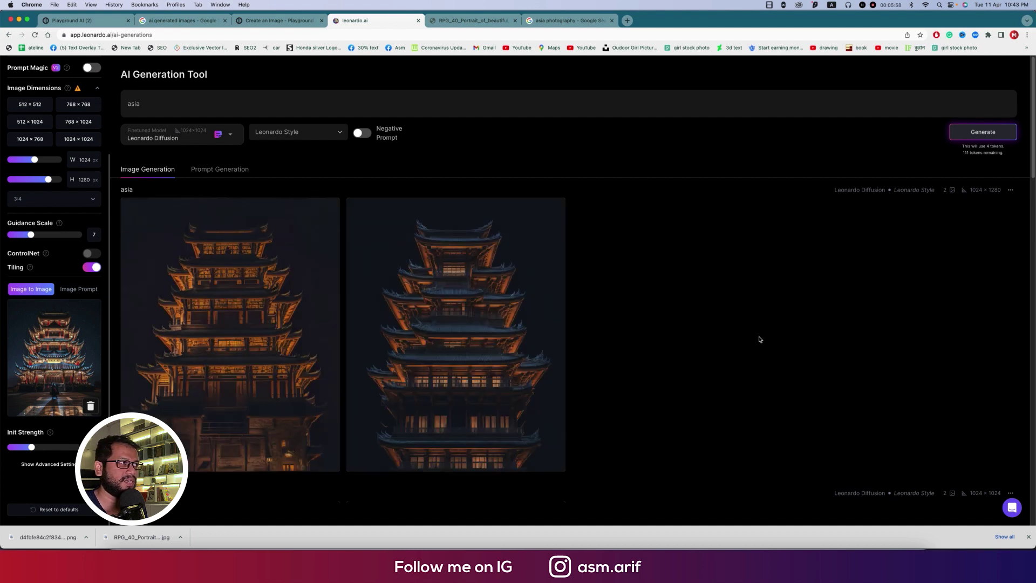
Open the second generated pagoda image and apply the Creative upscale to it.
scroll(758, 351, down, 3)
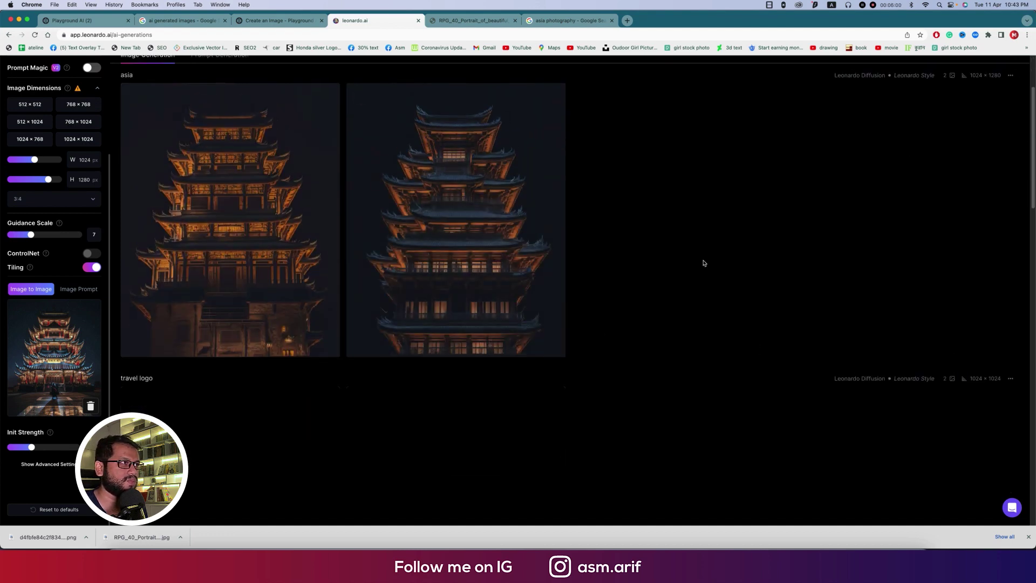
click(447, 249)
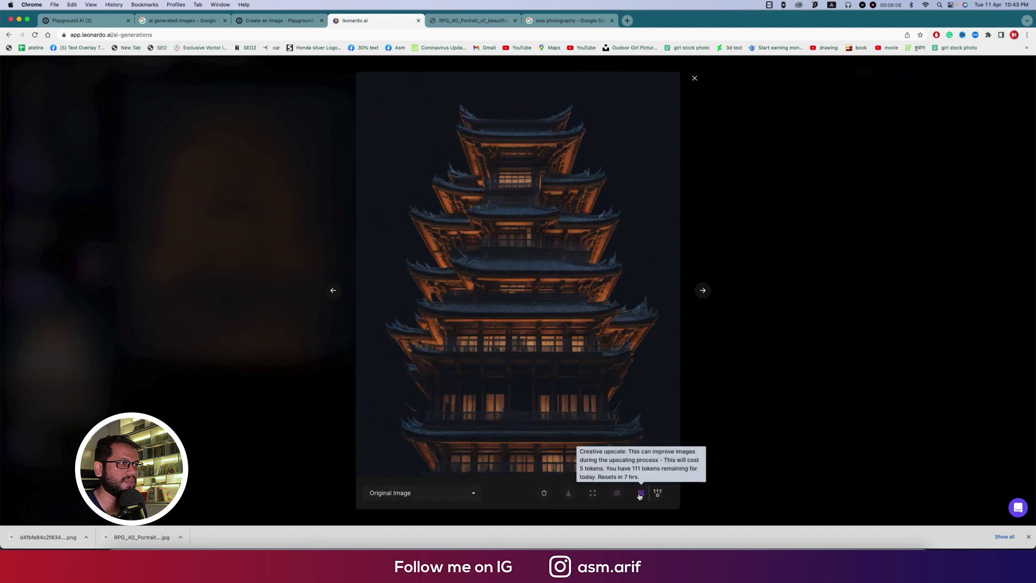
click(640, 494)
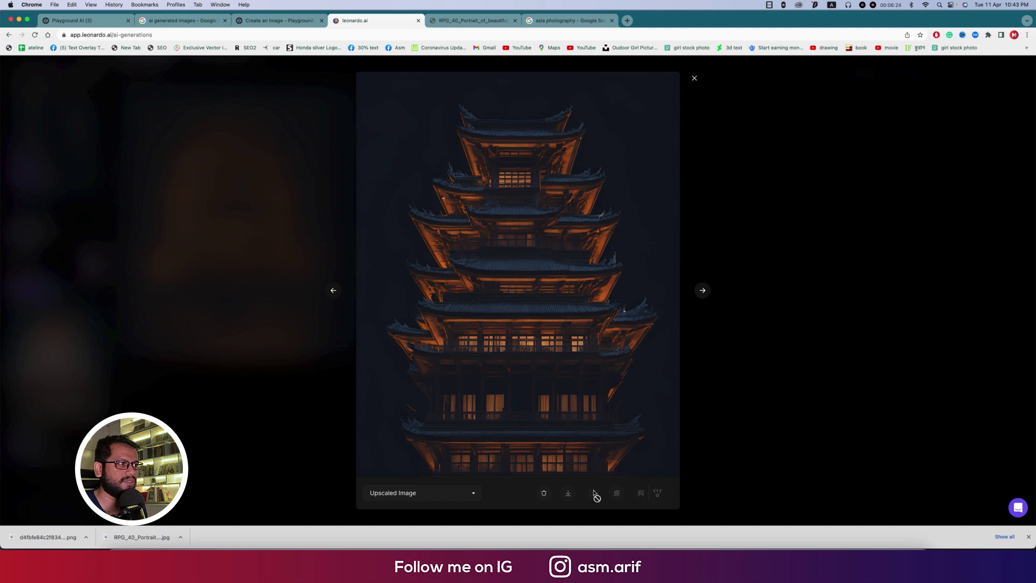
Download the upscaled pagoda image, save it, and close its preview in Leonardo.Ai.
click(568, 493)
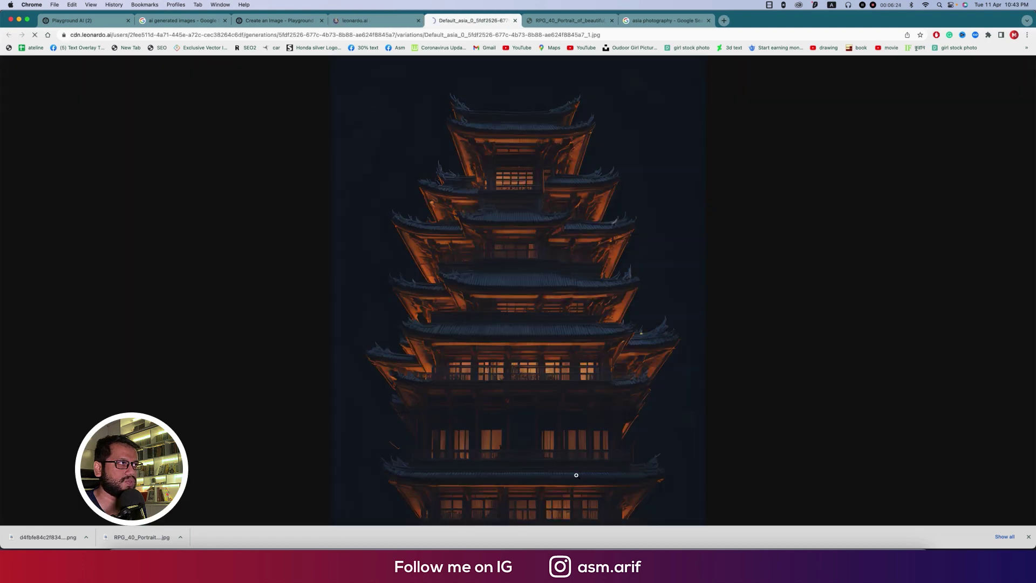
right_click(558, 283)
click(565, 297)
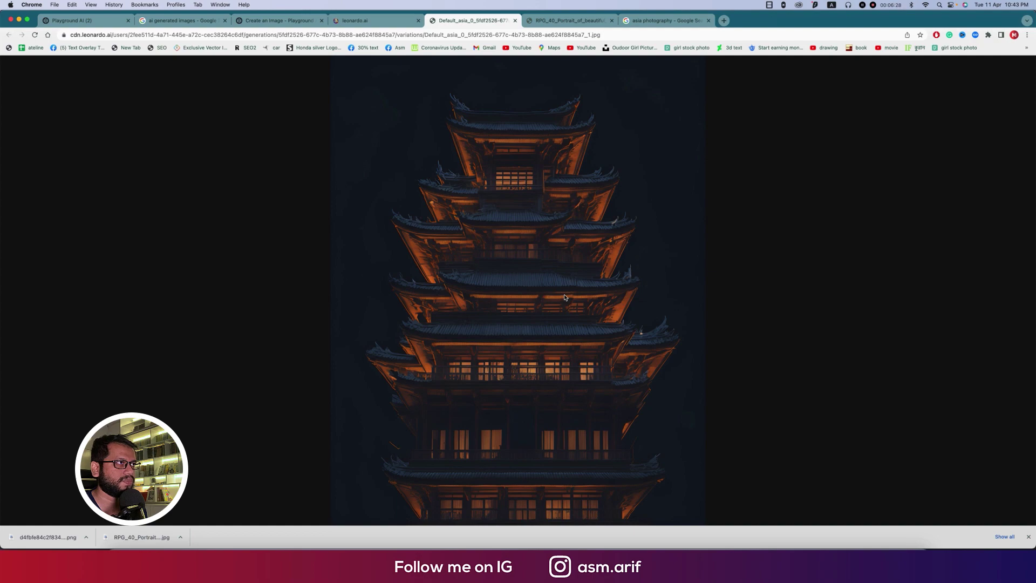
key(Return)
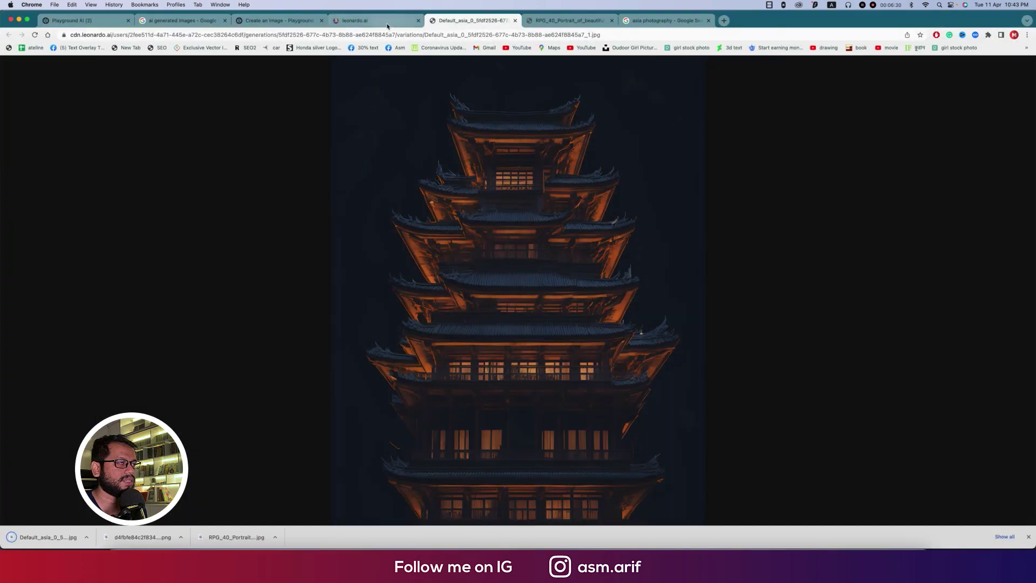
click(388, 24)
click(694, 81)
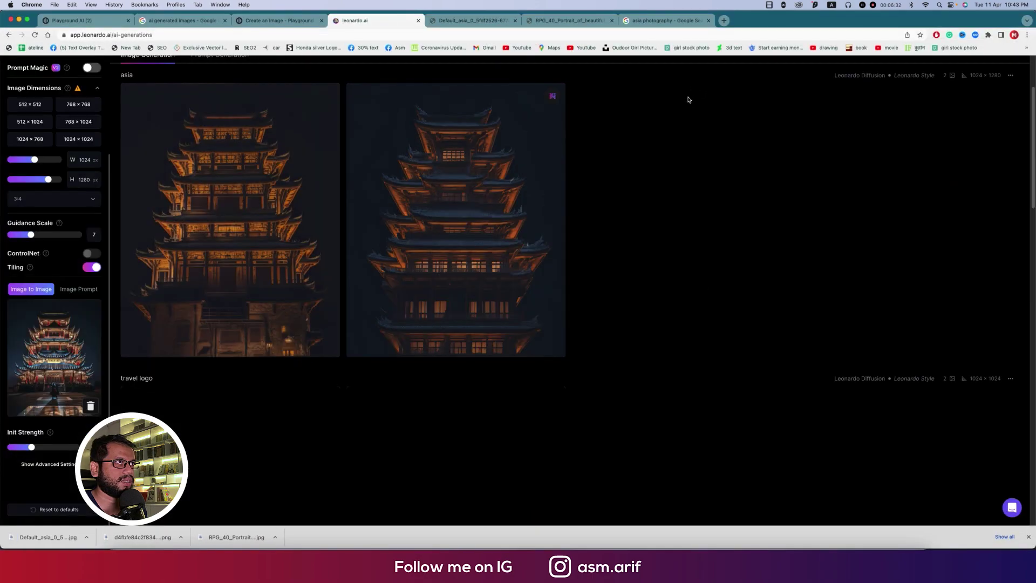
Return to the Google image results and refine the search to "asia japan photography".
click(667, 20)
scroll(266, 270, down, 5)
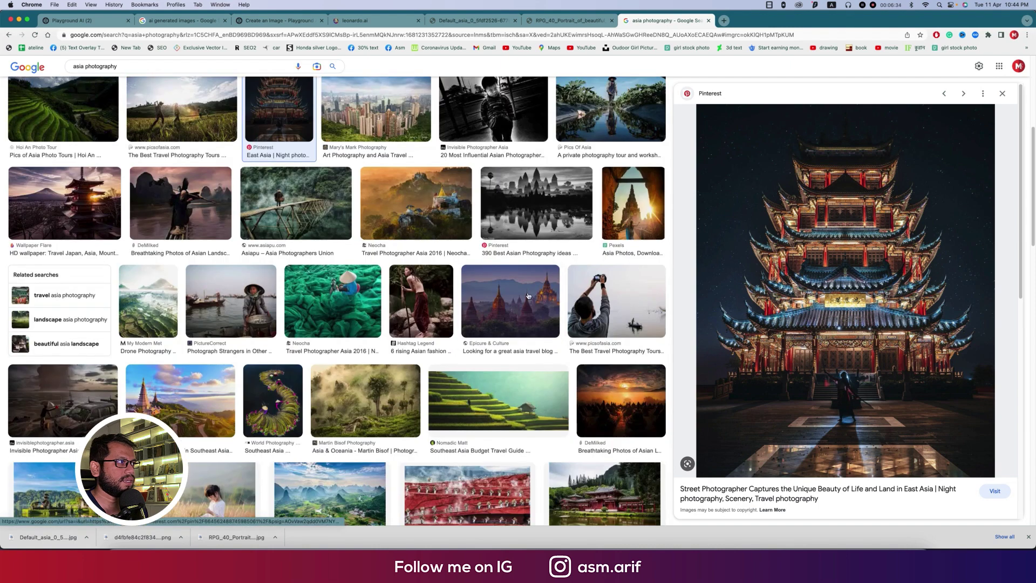
scroll(266, 270, up, 5)
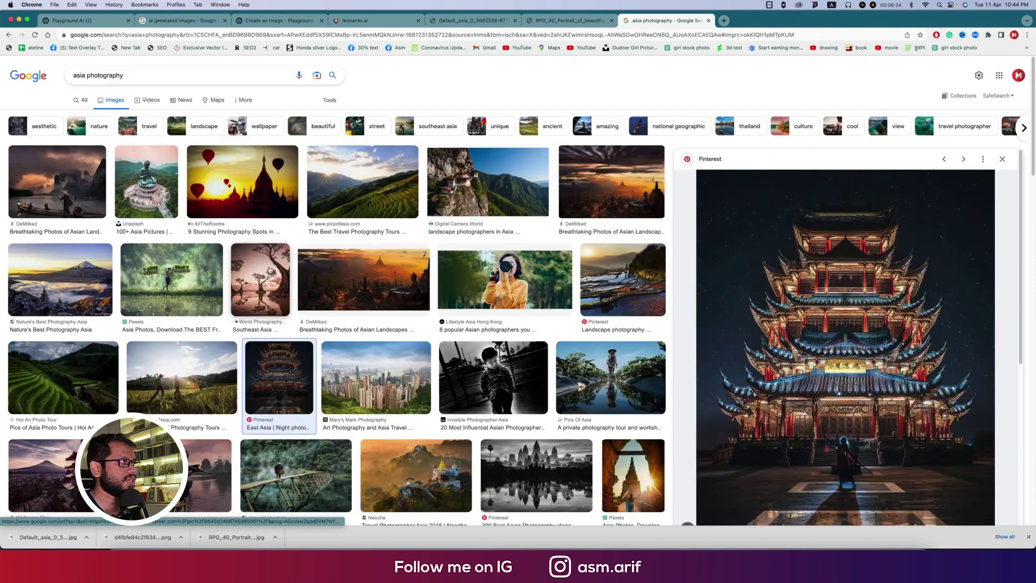
click(86, 75)
text(japan)
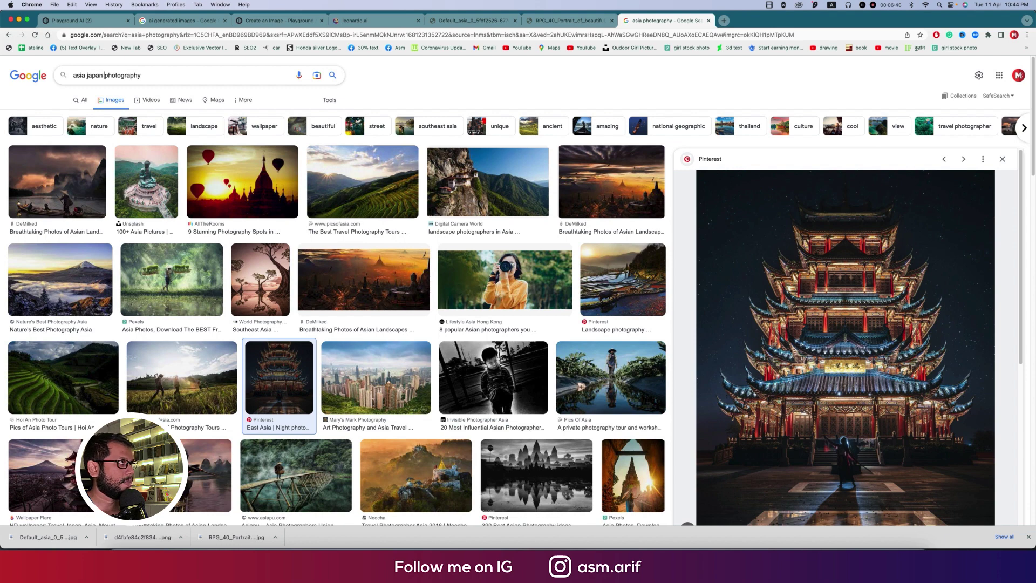
key(Return)
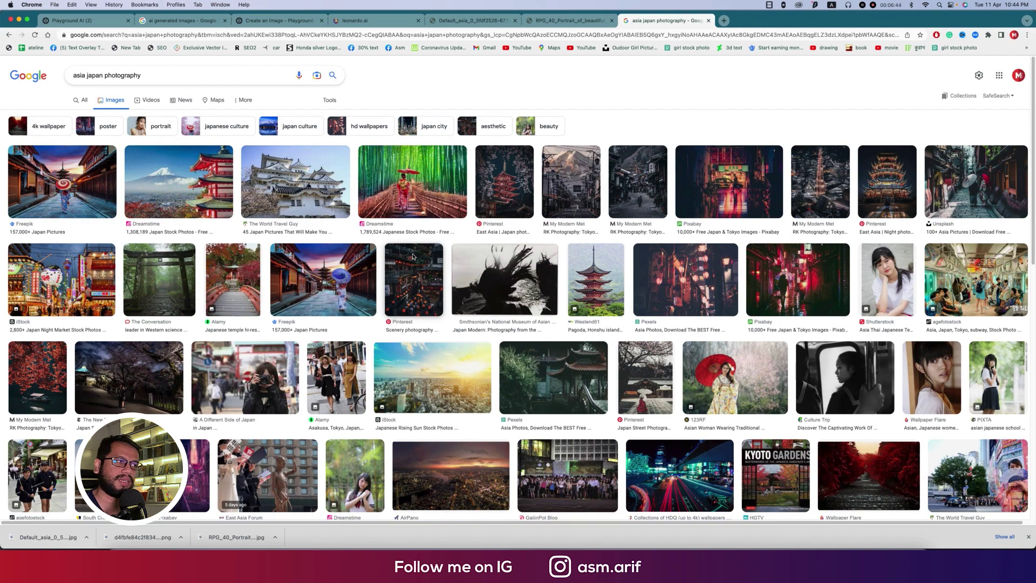
Browse the "asia japan photography" image results for a reference photo and preview the Mount Fuji pagoda picture.
scroll(644, 380, down, 3)
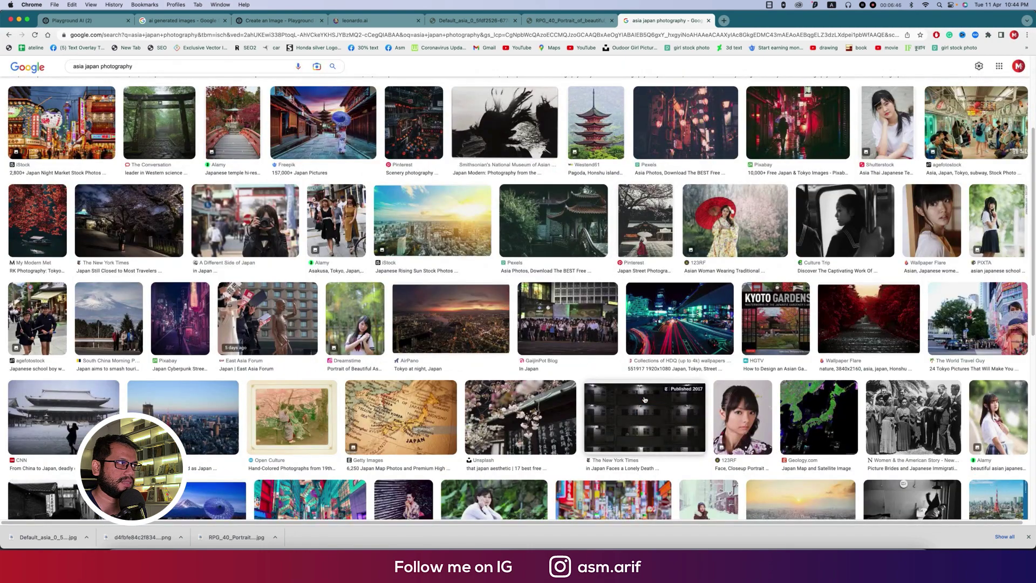
scroll(645, 399, down, 5)
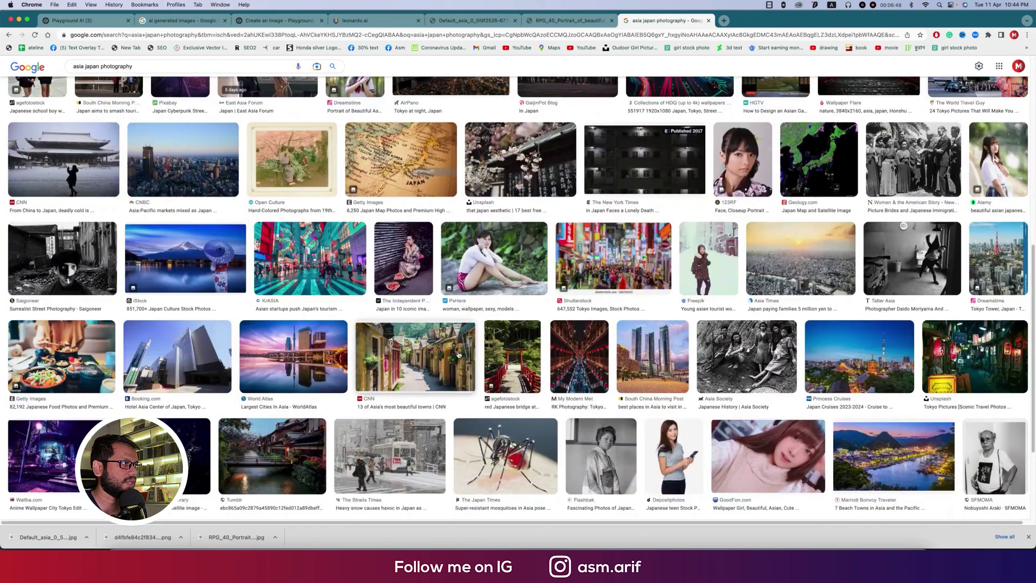
scroll(458, 355, down, 1)
scroll(457, 354, down, 5)
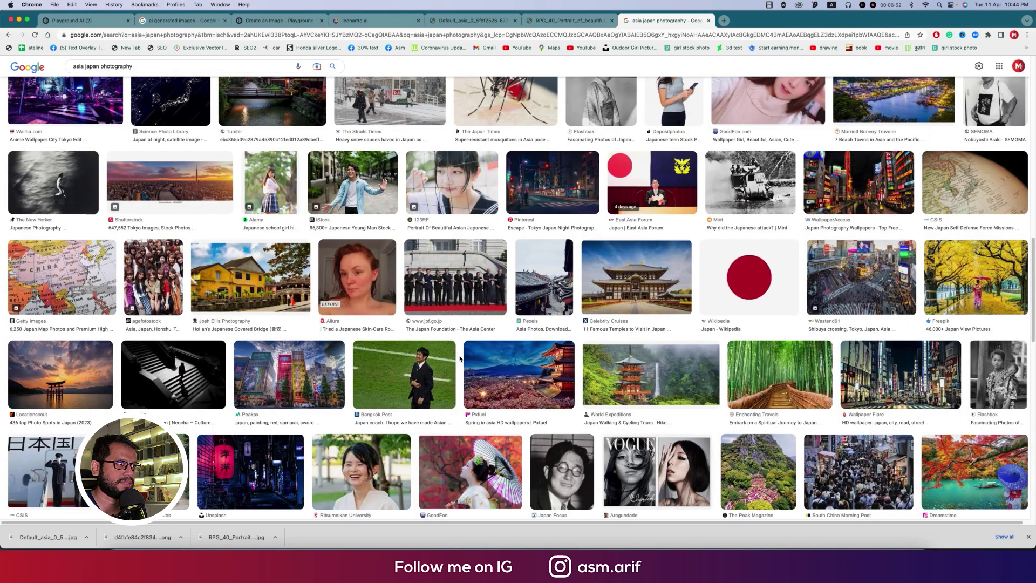
scroll(459, 358, down, 5)
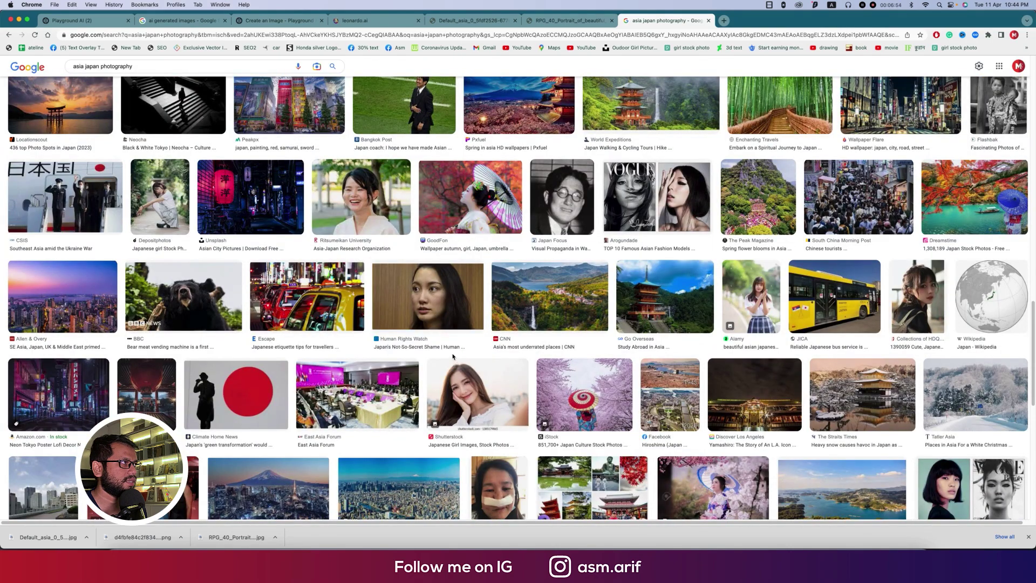
scroll(456, 357, up, 15)
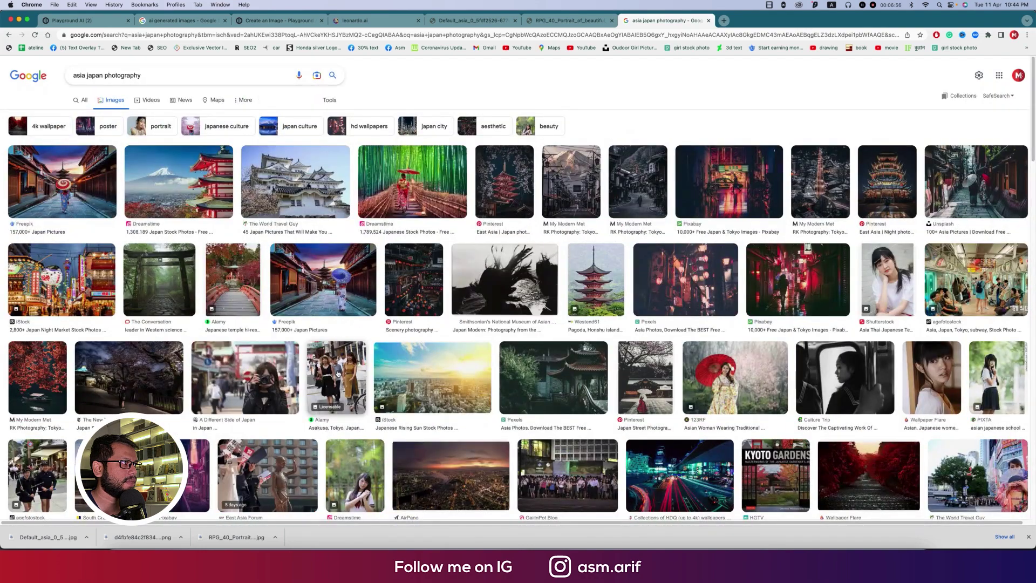
click(189, 186)
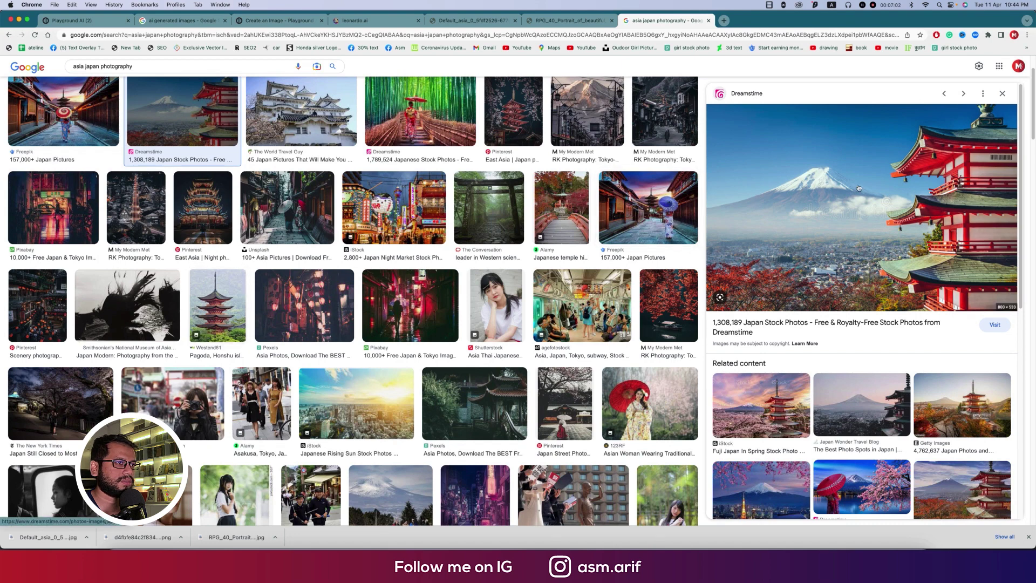
scroll(858, 188, down, 2)
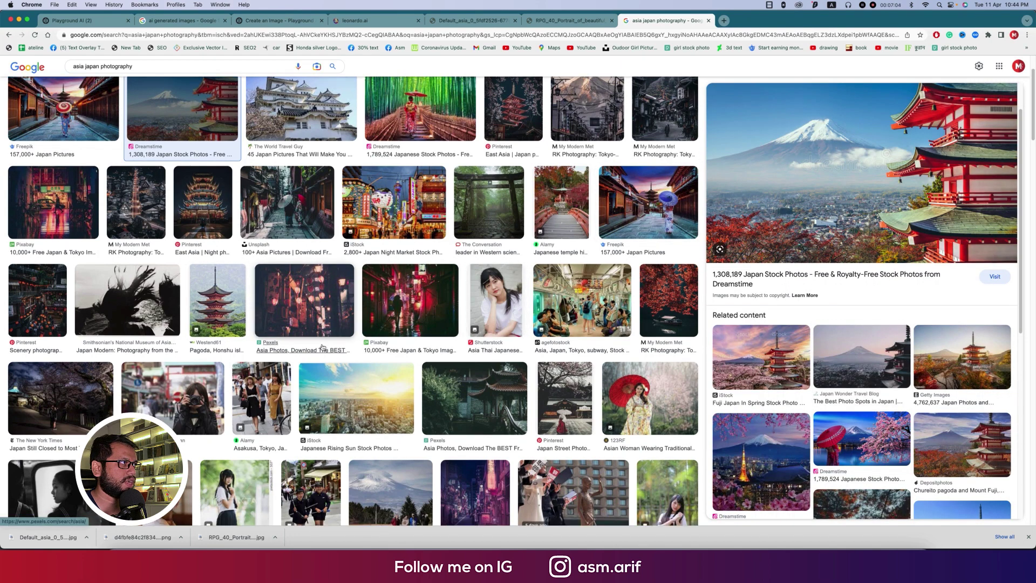
scroll(198, 210, up, 3)
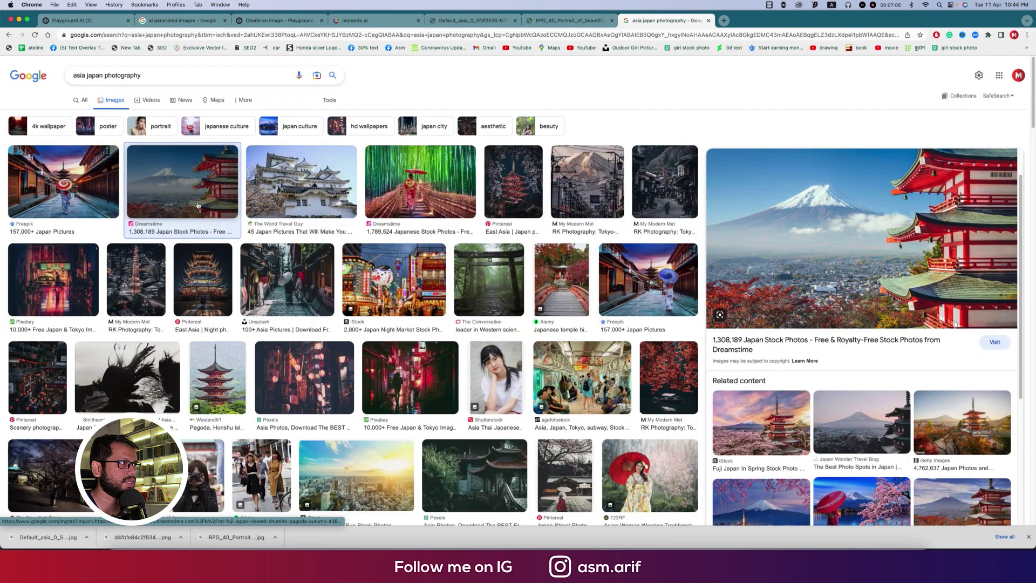
Open the white Japanese castle photo, choose the related Pixabay image with cherry blossoms, and save it to Downloads.
click(297, 190)
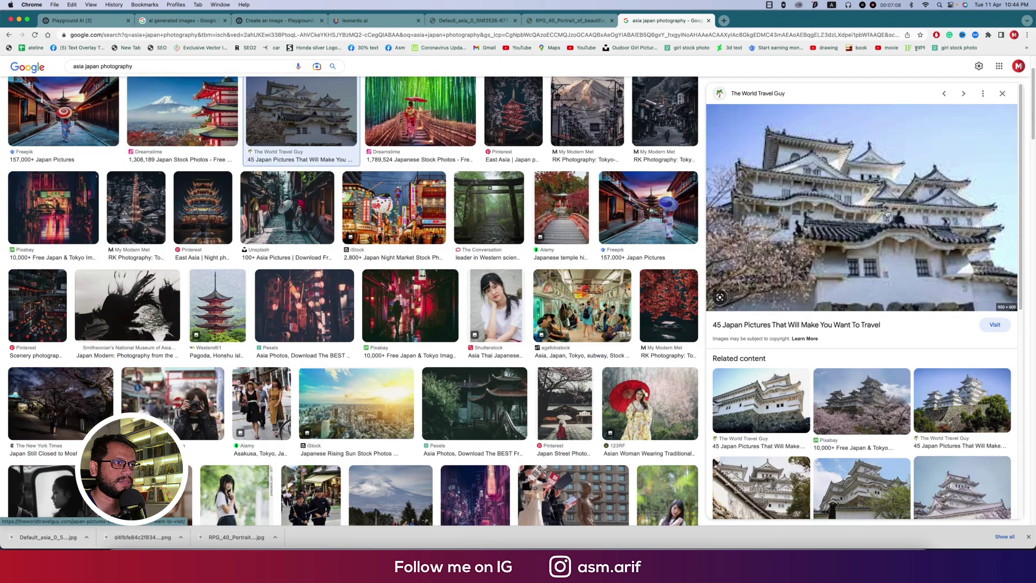
click(861, 402)
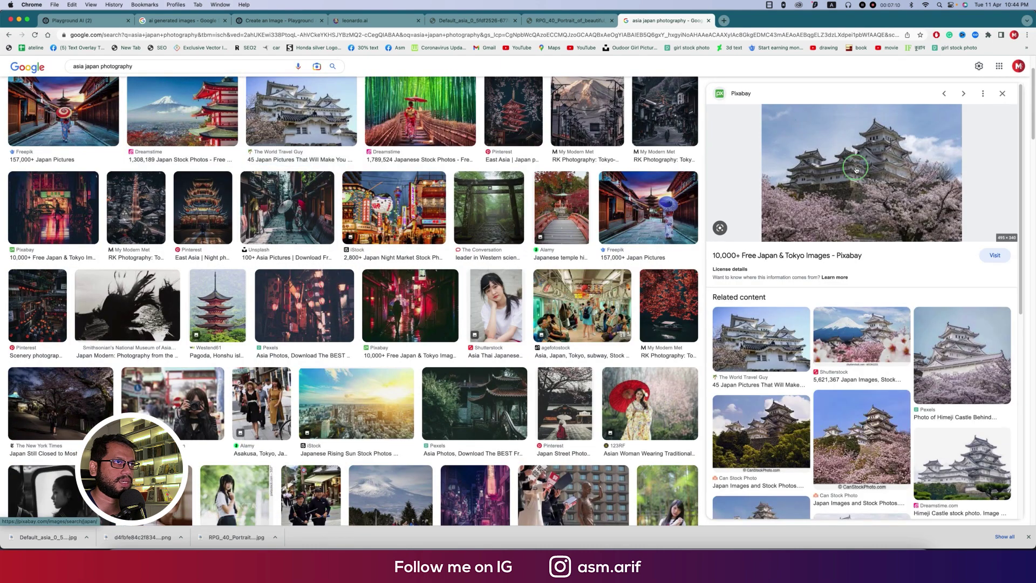
right_click(856, 170)
click(873, 257)
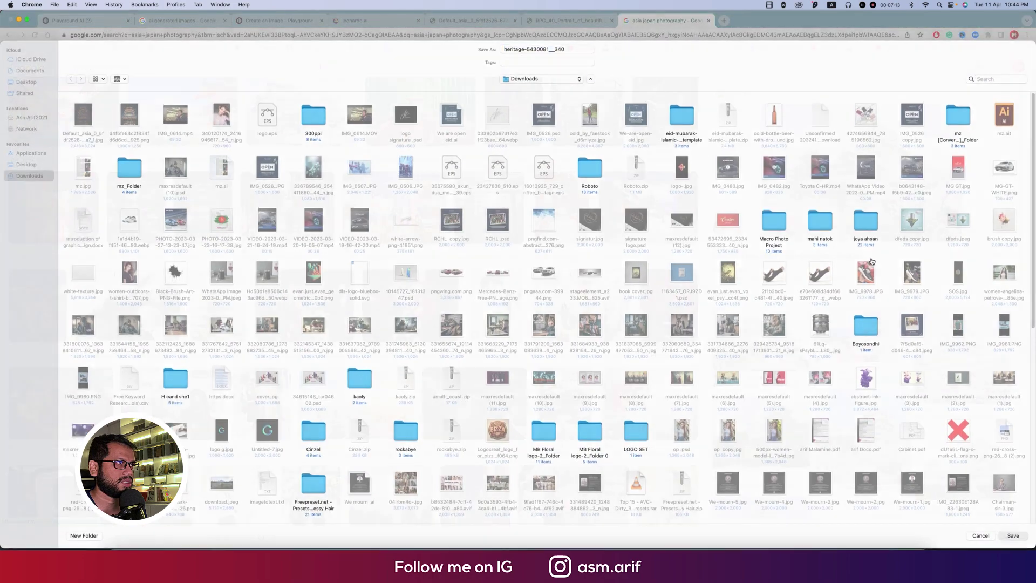
key(Return)
In Leonardo.Ai, replace the image-to-image input with the saved heritage-5430081__340 photo and generate images with the "asia" prompt.
click(356, 21)
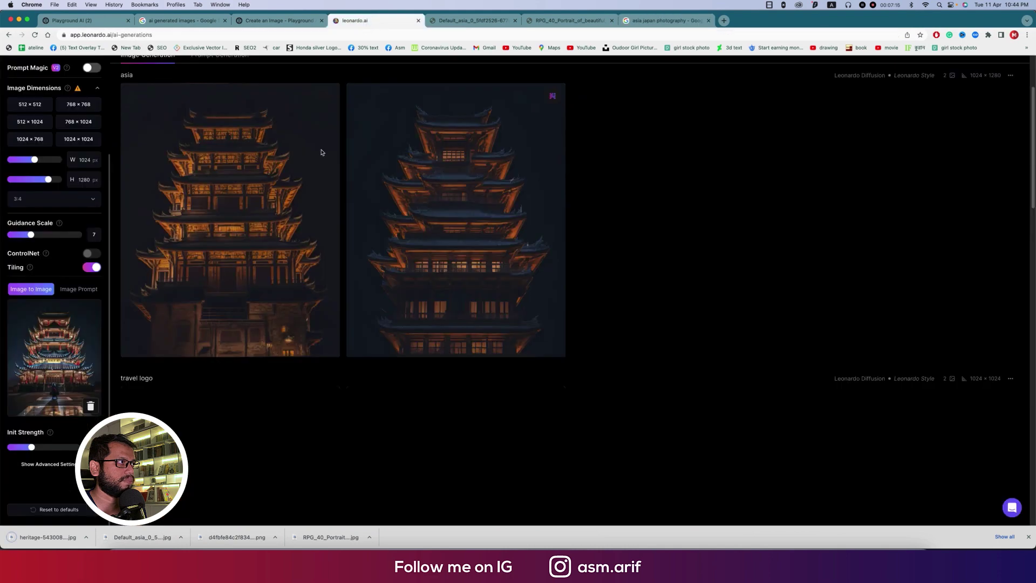
click(90, 405)
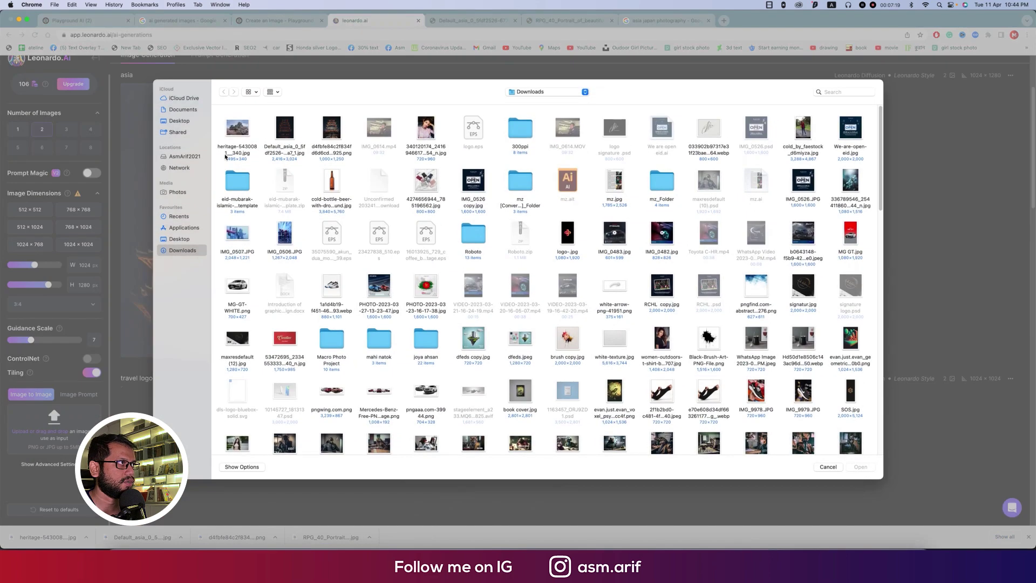
double_click(237, 135)
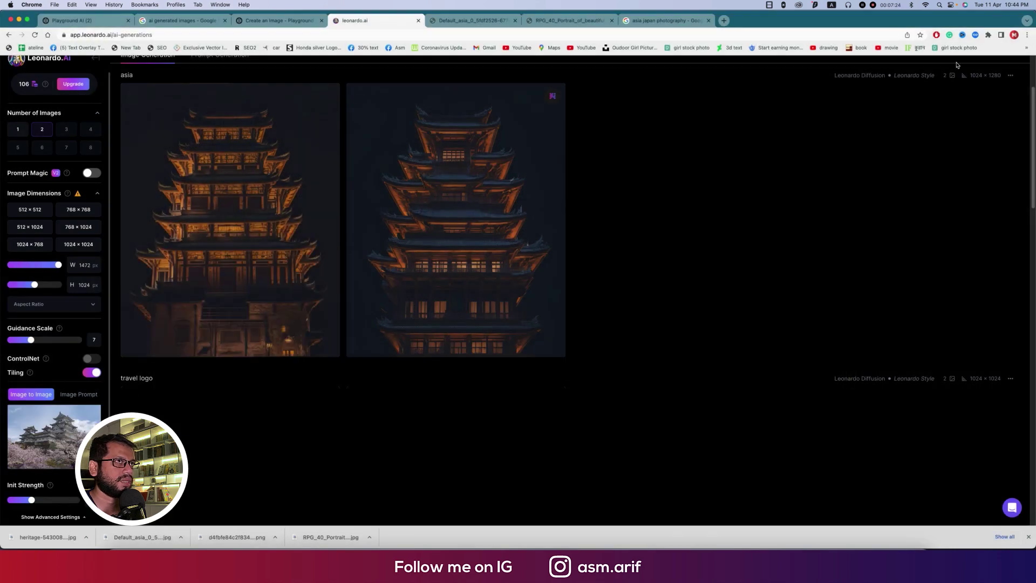
scroll(888, 278, up, 3)
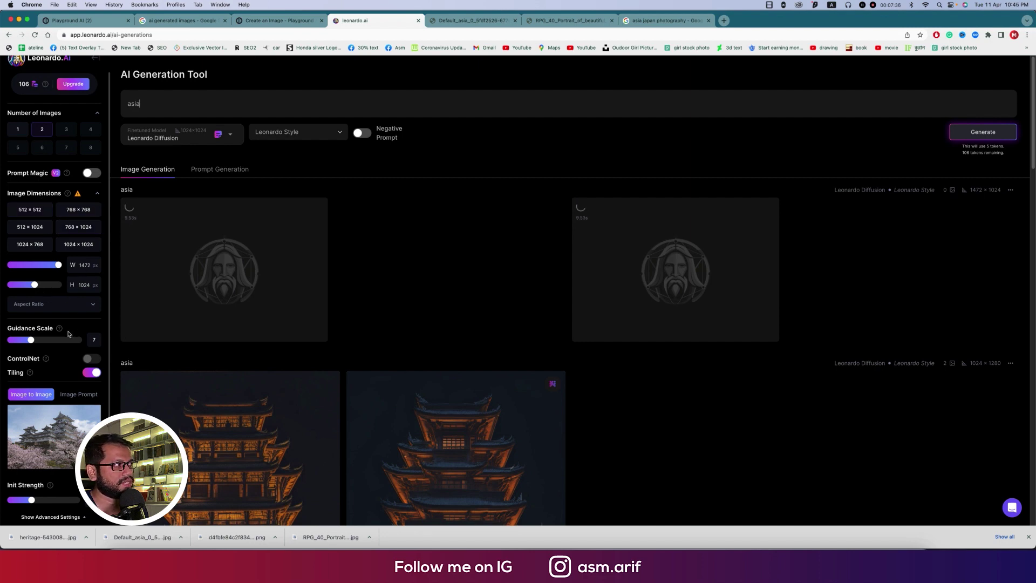
scroll(89, 347, down, 2)
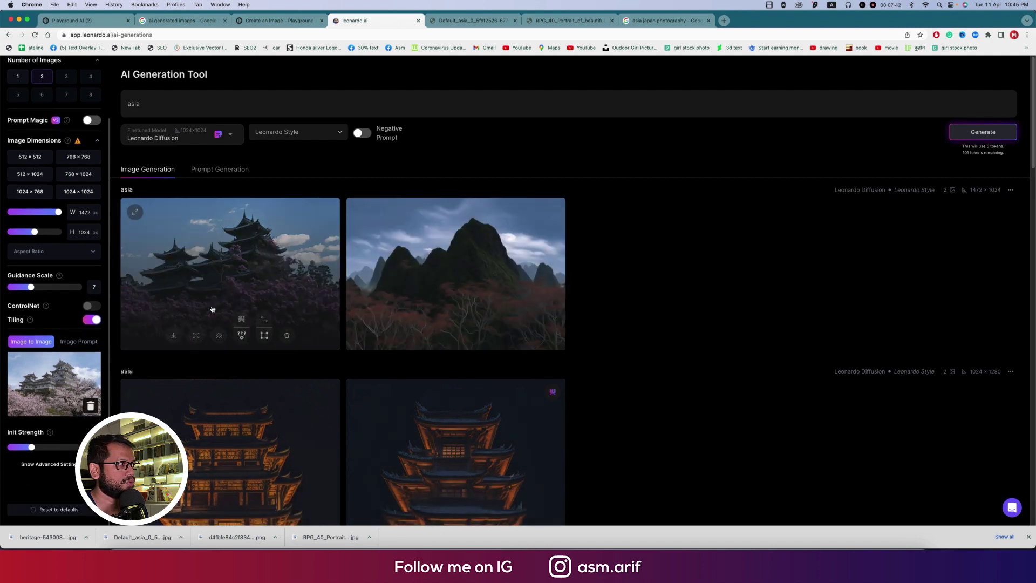
scroll(85, 432, up, 3)
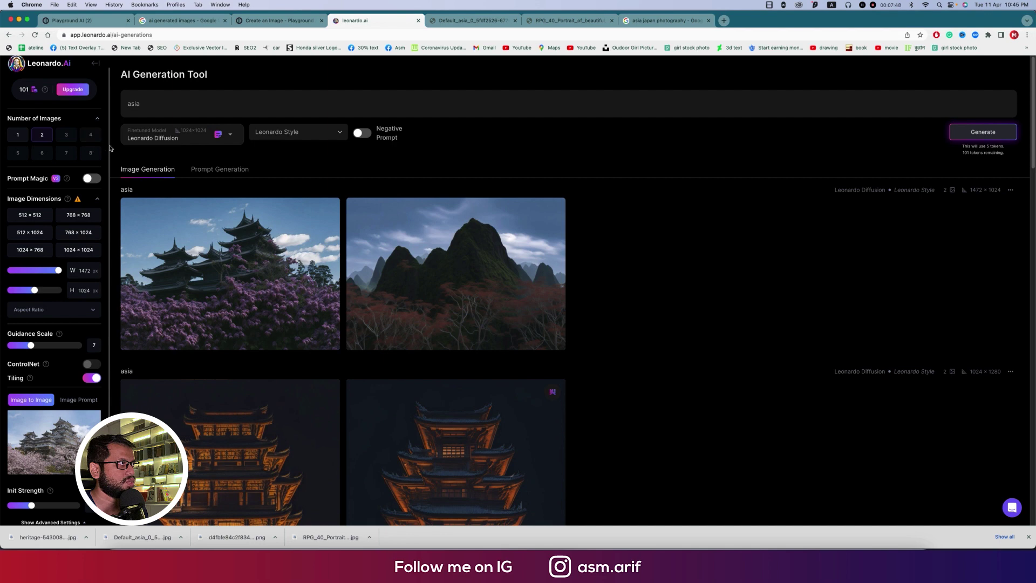
Preview the generated castle image with purple blossoms, close the preview, and apply the Creative upscale to it.
click(275, 283)
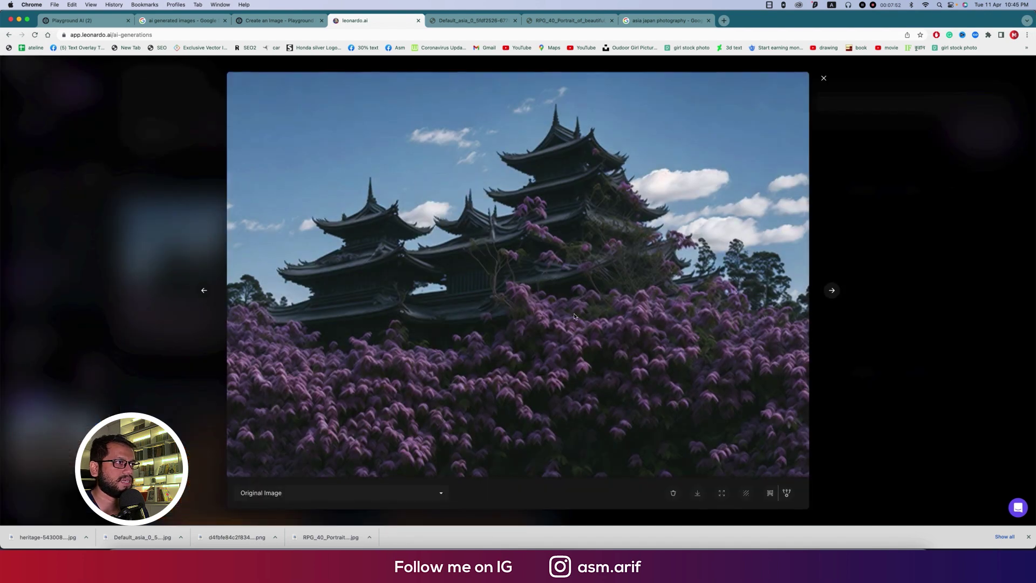
key(Escape)
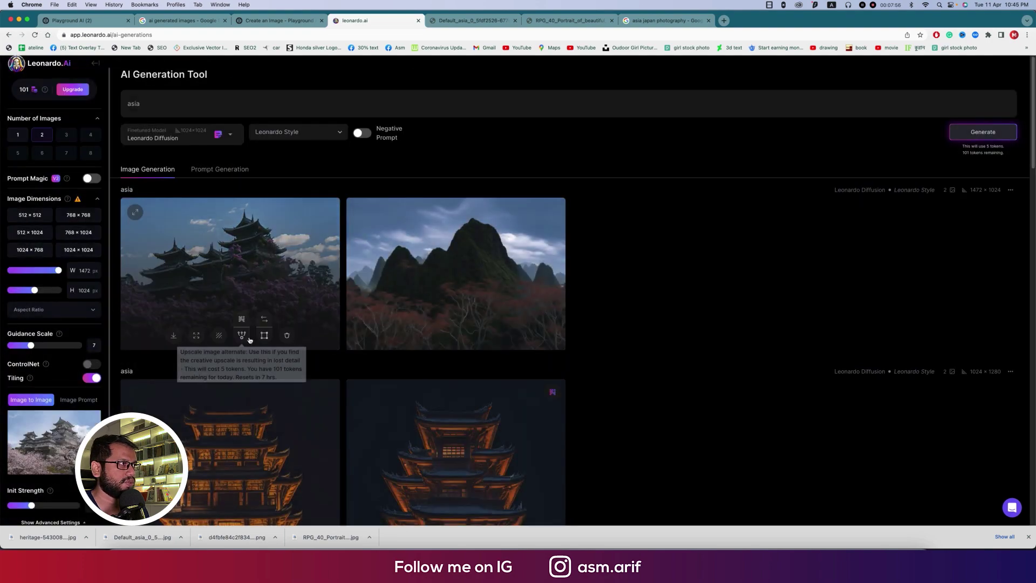
click(242, 321)
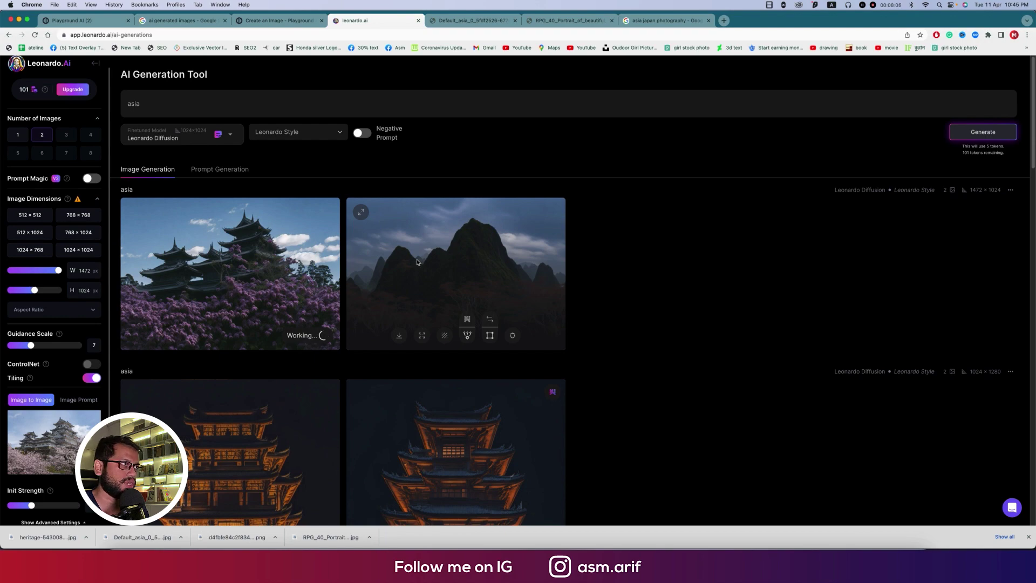
Switch to the Google image results and search for "portrait".
click(659, 20)
drag(134, 66, 46, 69)
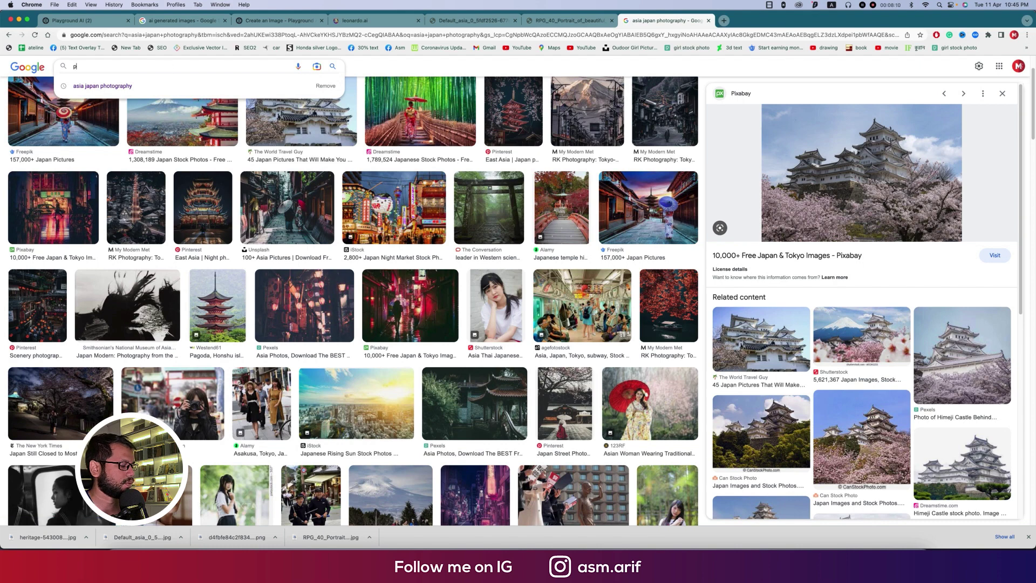
text(portra)
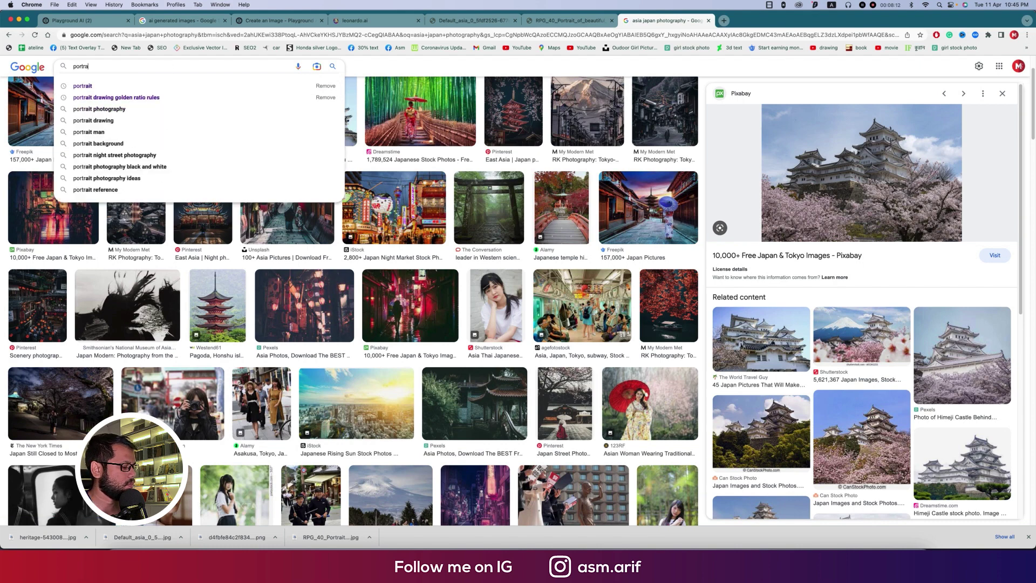
key(Return)
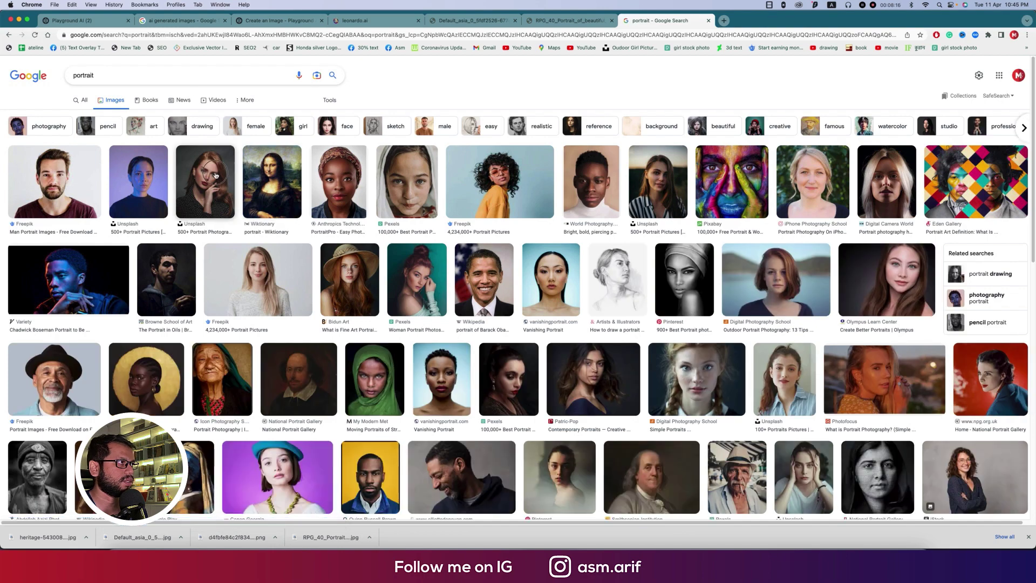
Open the Unsplash portrait of the red-haired woman in a dotted blouse and save it to Downloads.
click(219, 173)
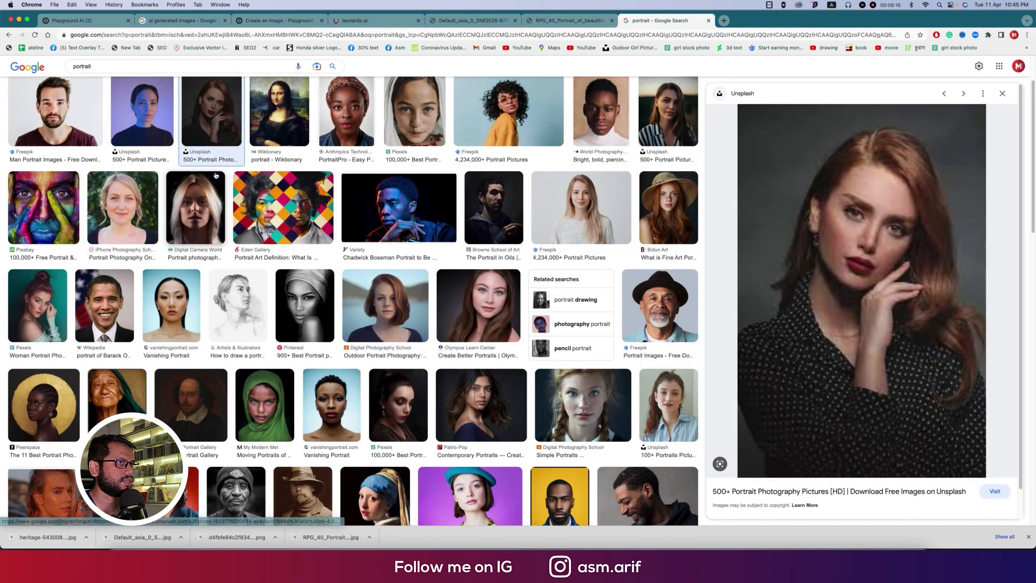
right_click(883, 230)
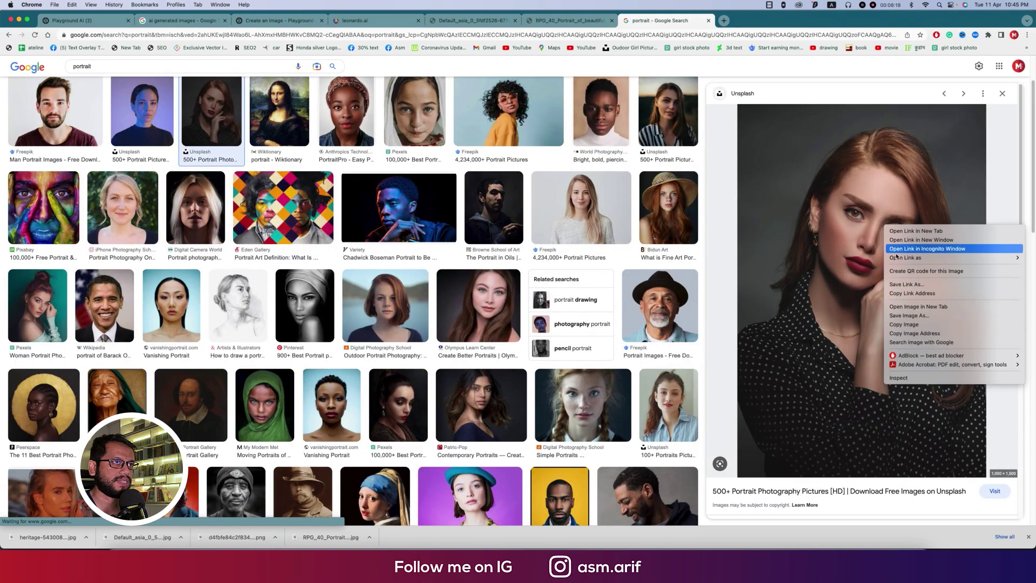
click(900, 315)
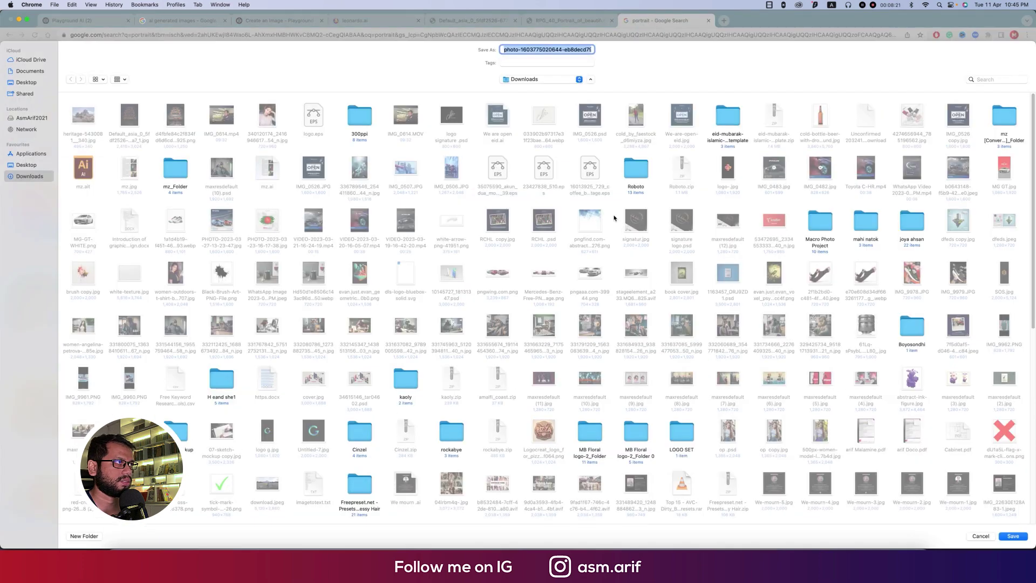
key(Return)
Return to Leonardo.Ai, download the upscaled castle image, and save it to disk.
click(360, 22)
mouse_move(326, 214)
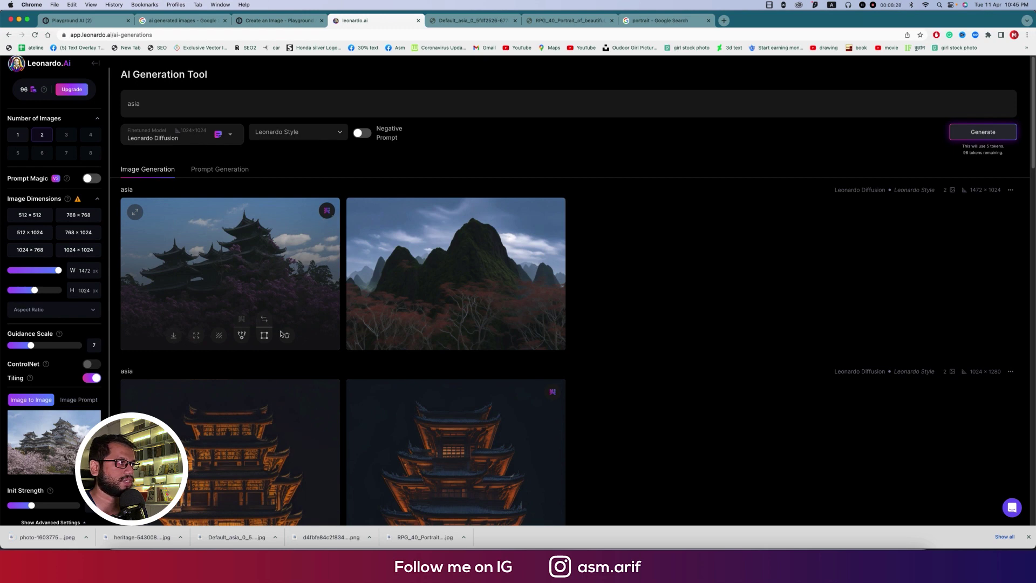
click(173, 335)
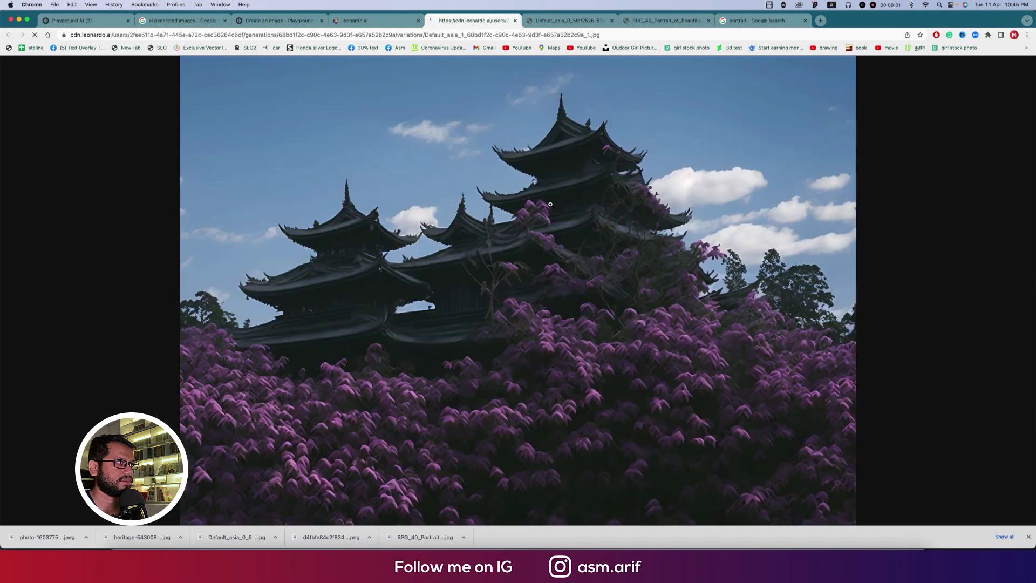
right_click(551, 206)
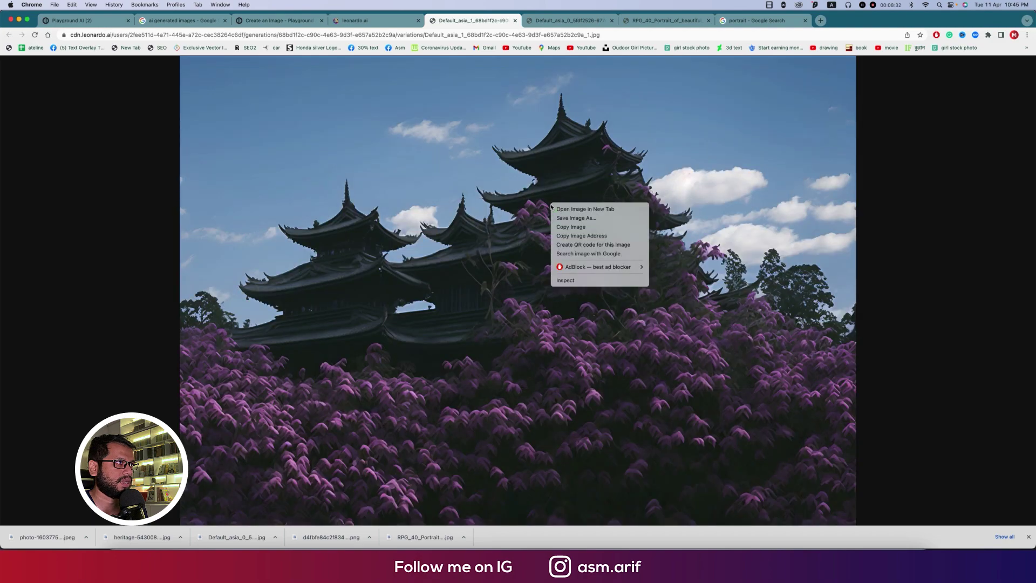
click(561, 219)
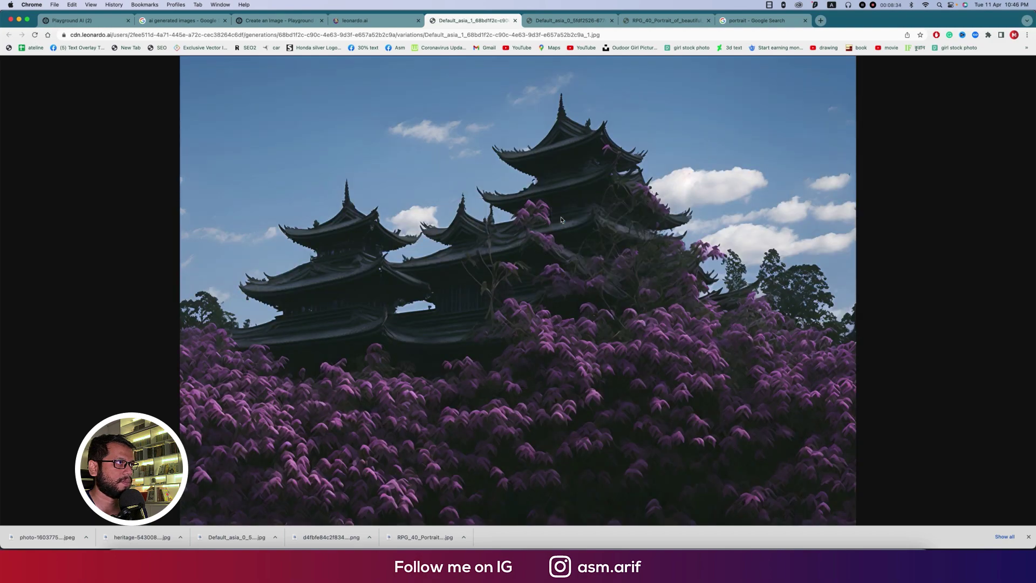
key(Return)
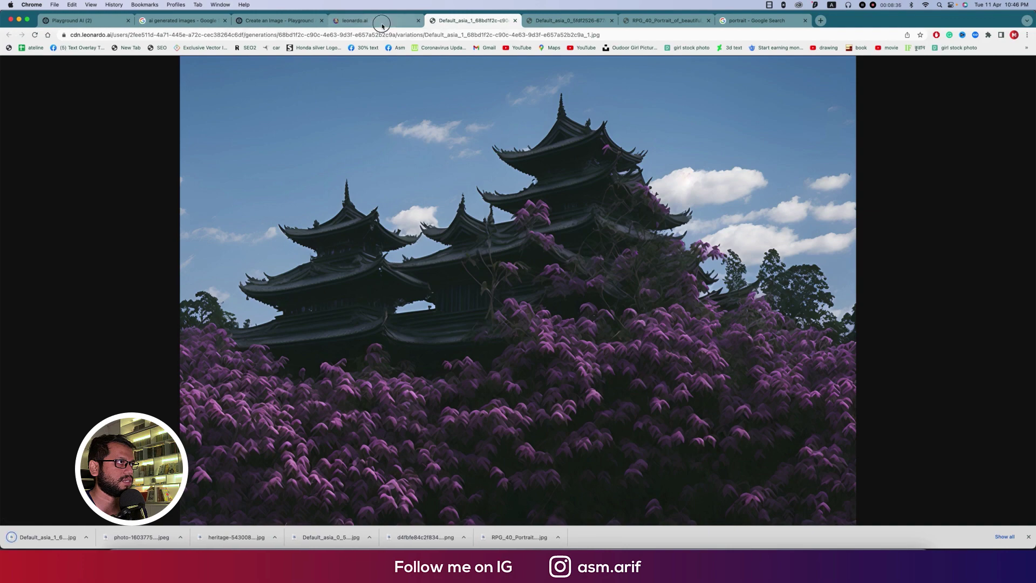
In Leonardo.Ai, upload the saved portrait photo as the new image-to-image input.
click(382, 25)
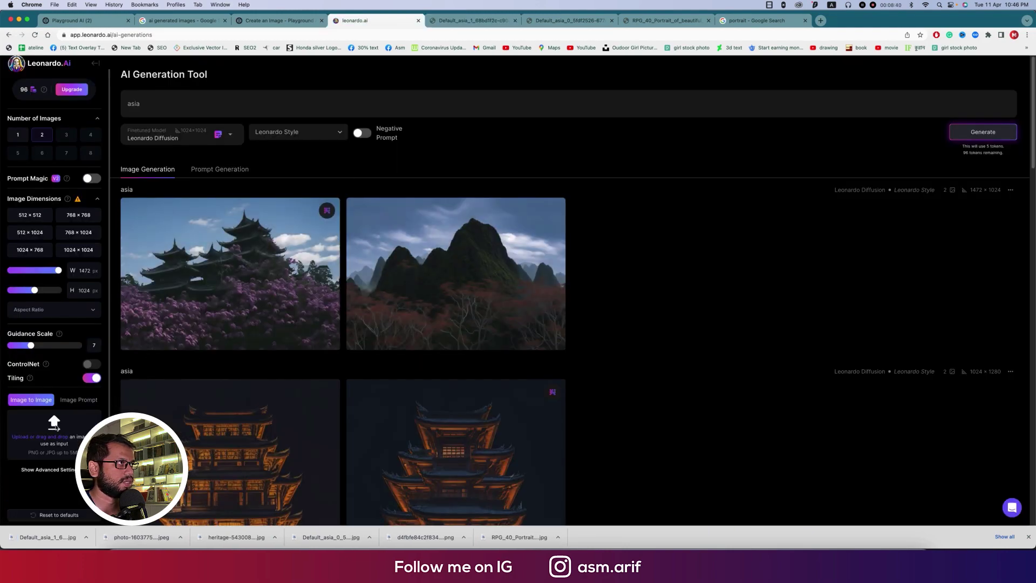
click(54, 424)
double_click(280, 132)
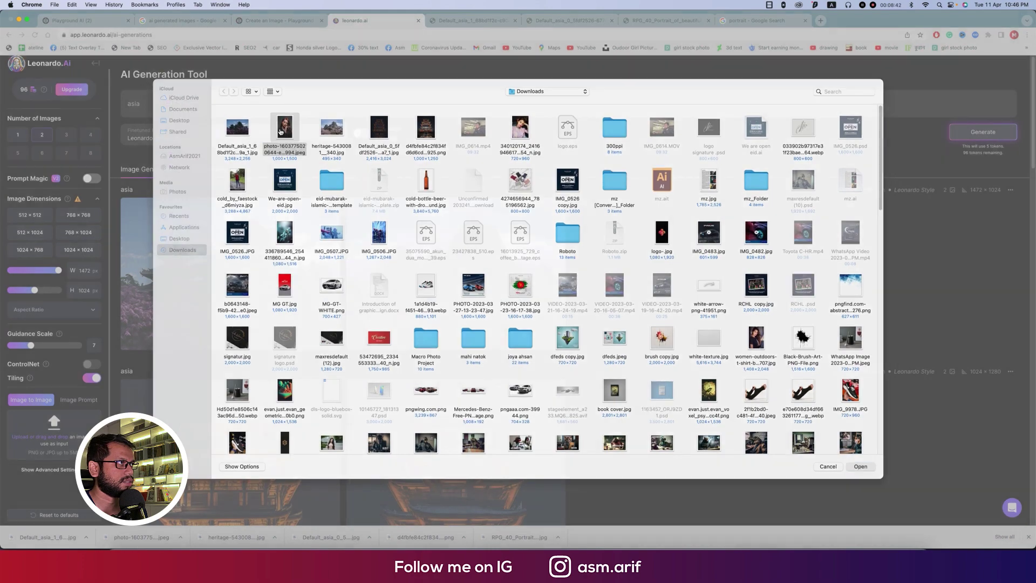
Replace the prompt with "beatiful girl" and generate images from the uploaded portrait.
drag(145, 104, 107, 103)
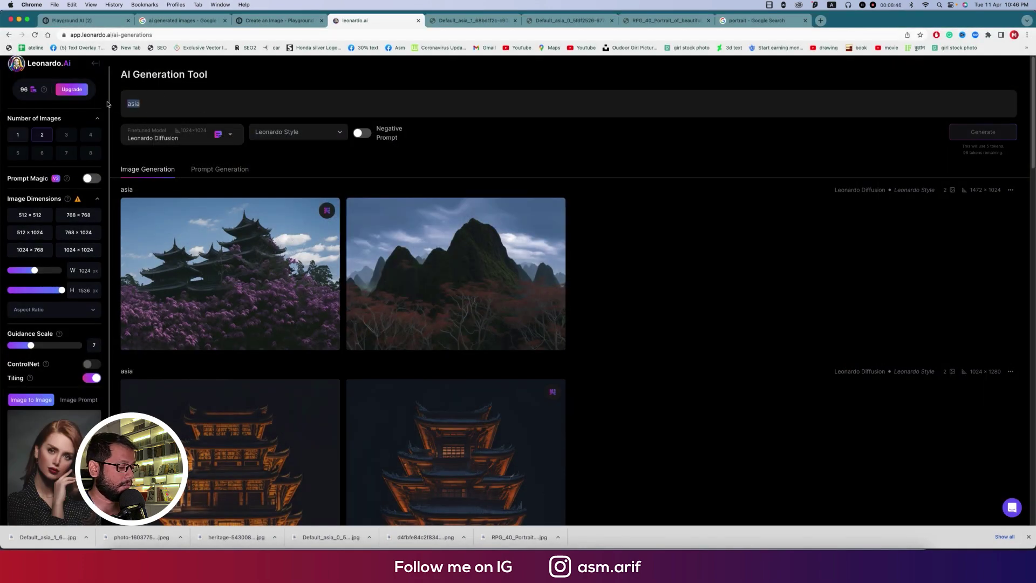
text(beatiful)
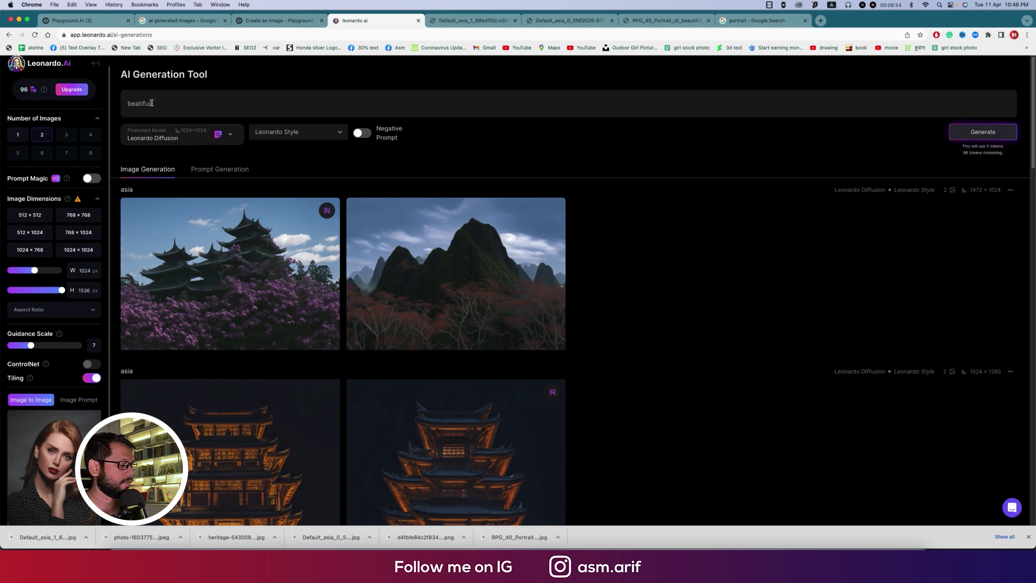
text(girl)
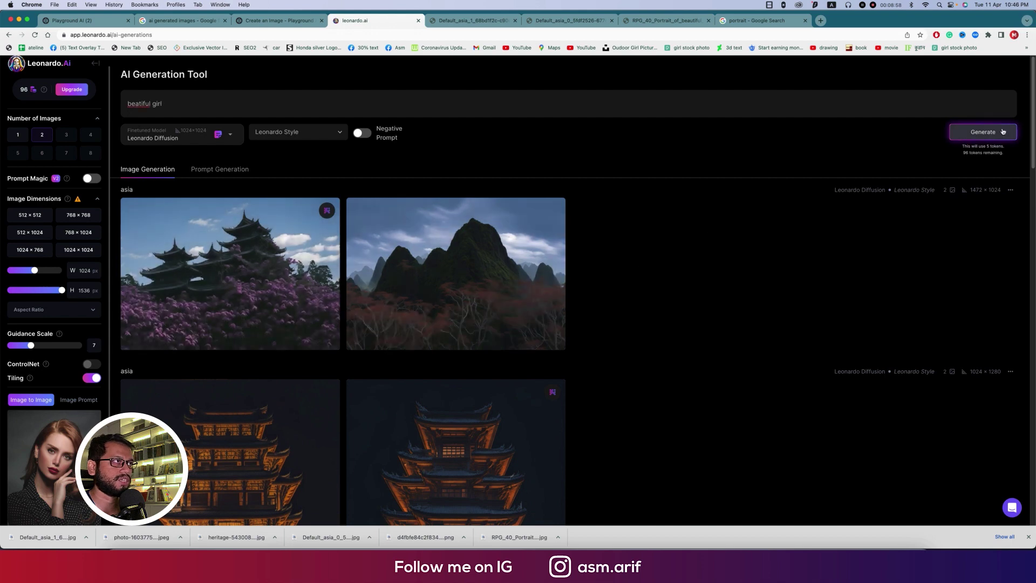
click(95, 140)
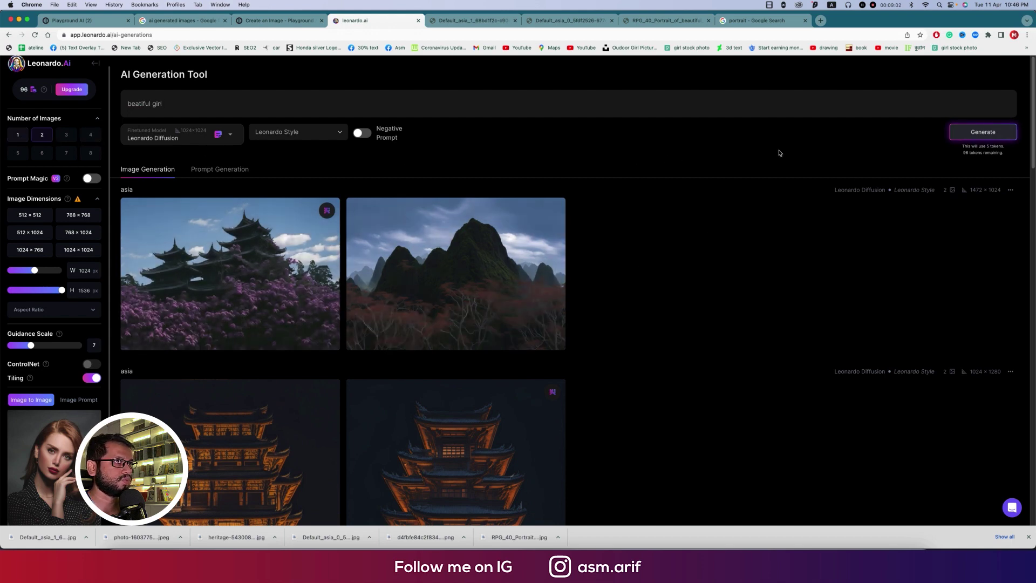
click(979, 135)
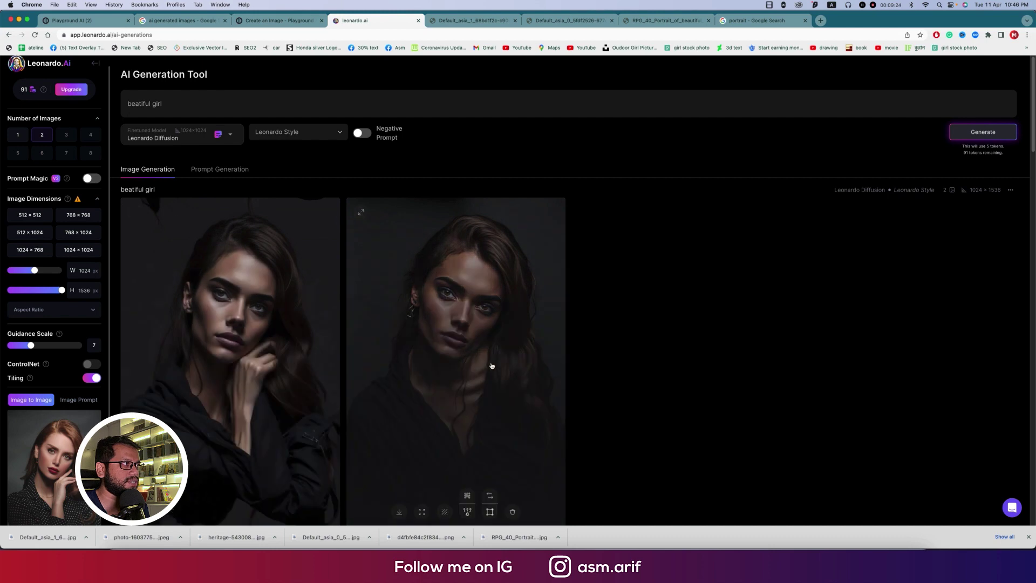
Apply the creative upscale to the first generated portrait, with the hand resting against the cheek.
scroll(490, 363, down, 1)
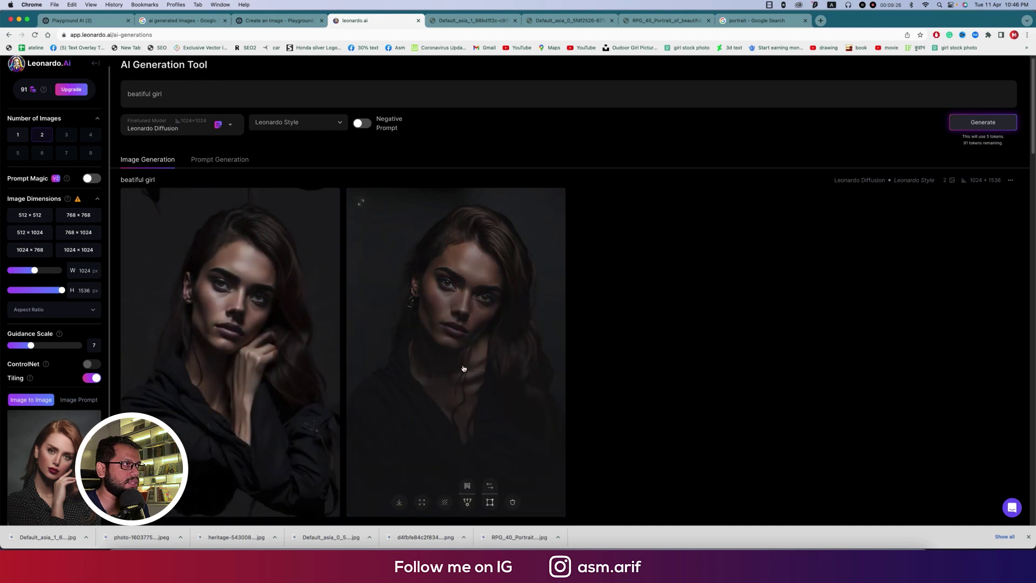
scroll(211, 352, down, 5)
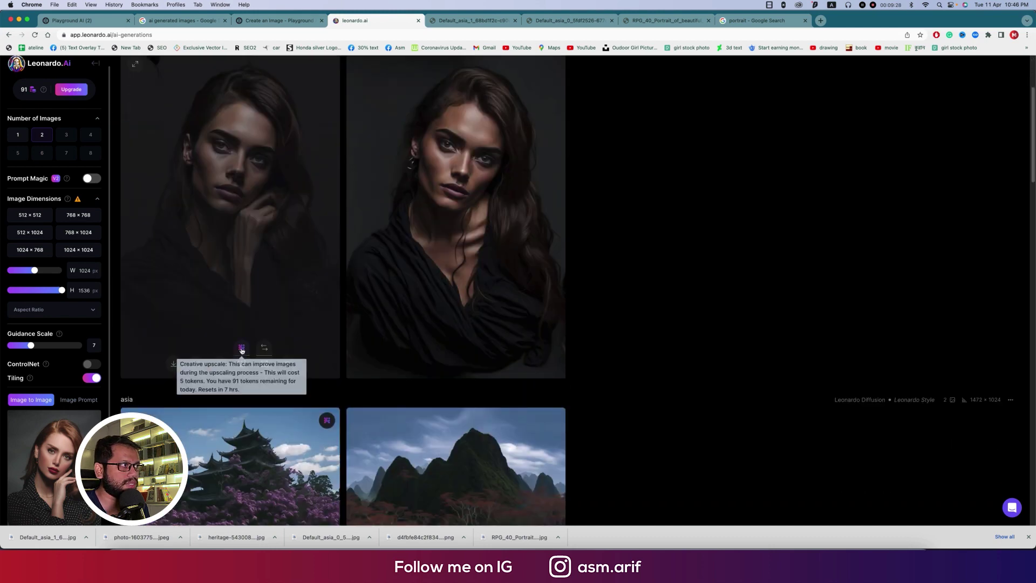
click(264, 347)
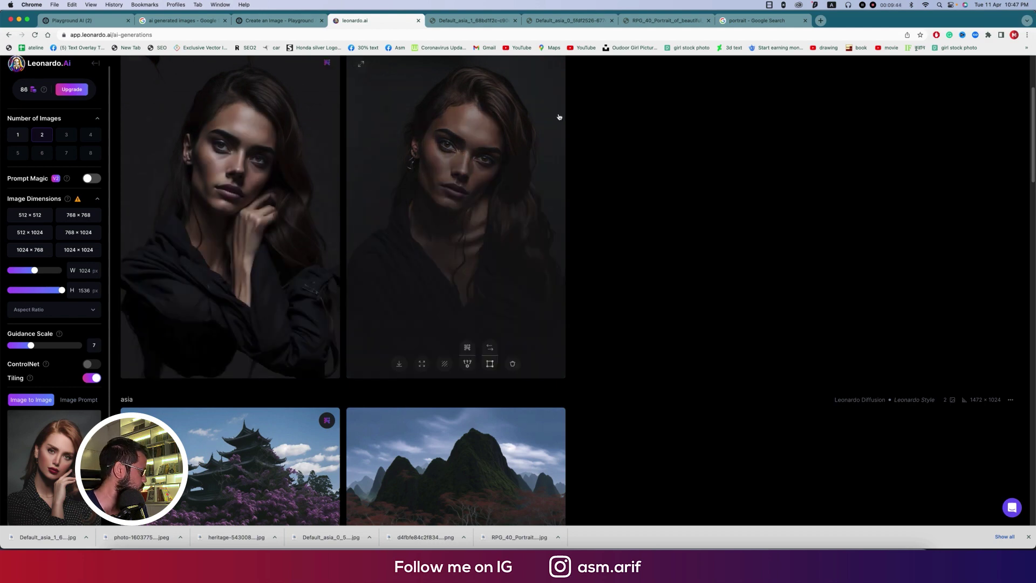
Switch to the Google portrait results, open the Olympus Learn Center portrait and save it to Downloads as image2.
click(756, 21)
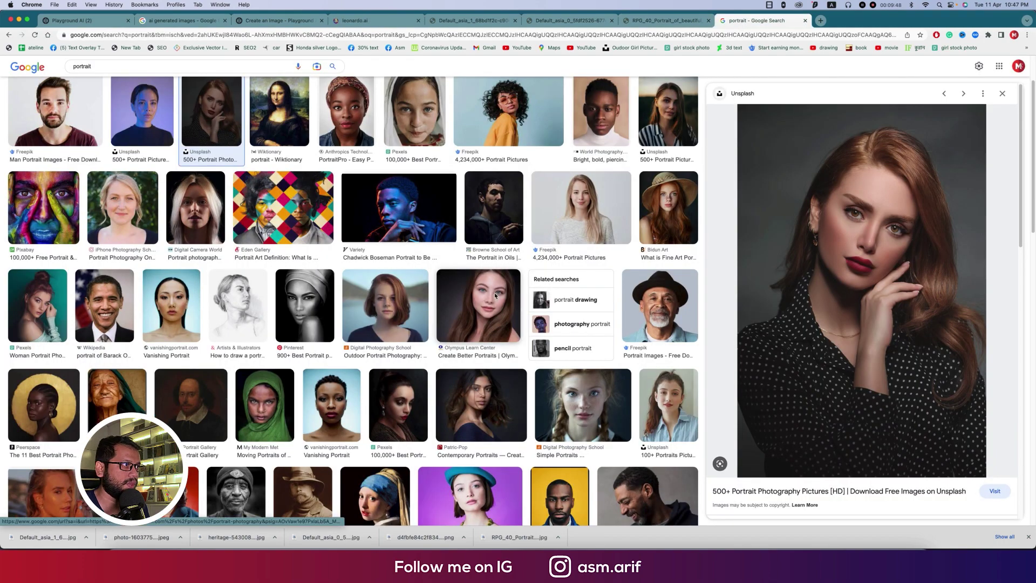
scroll(496, 295, up, 3)
scroll(495, 298, down, 10)
scroll(495, 299, up, 5)
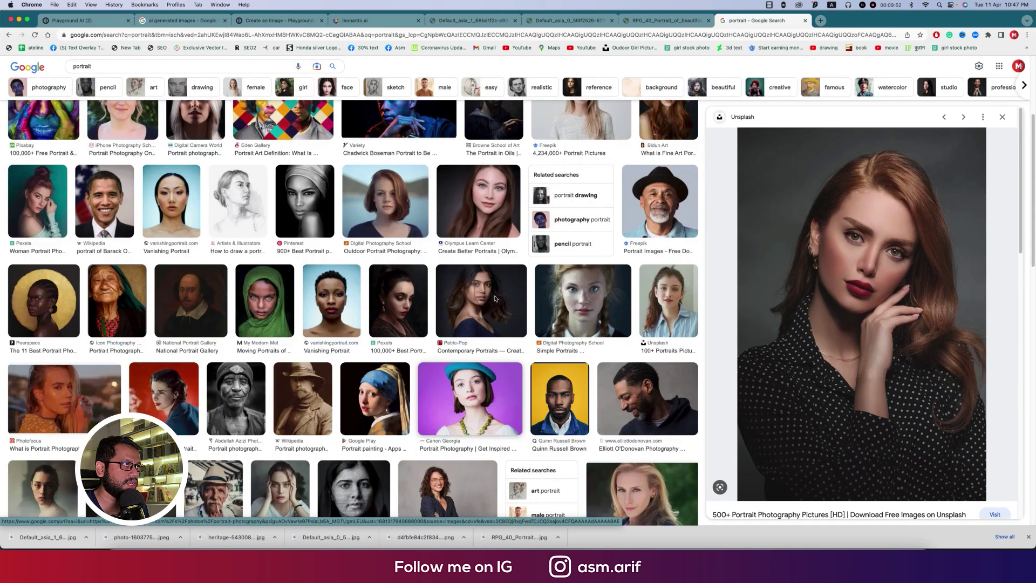
click(496, 207)
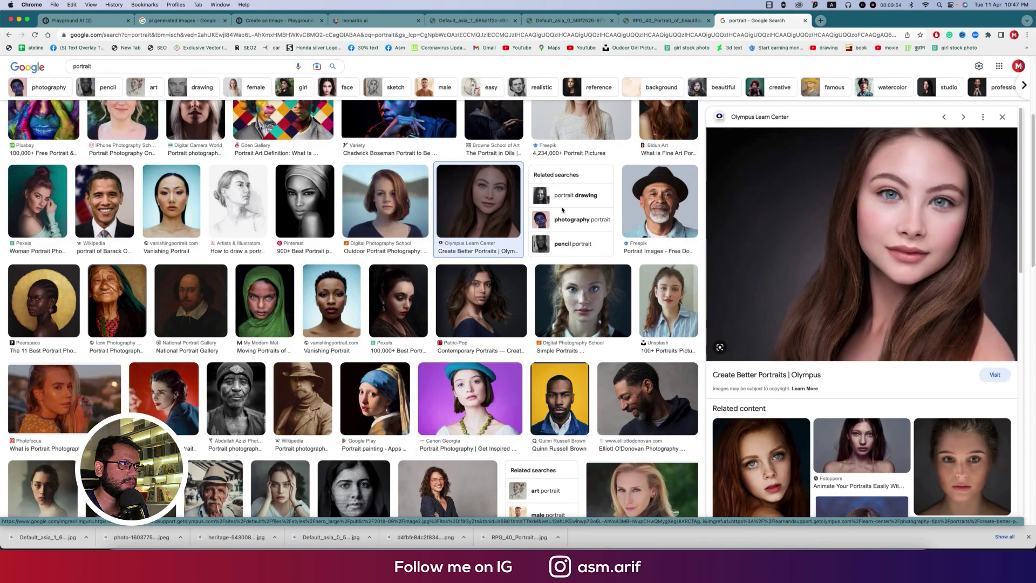
right_click(875, 223)
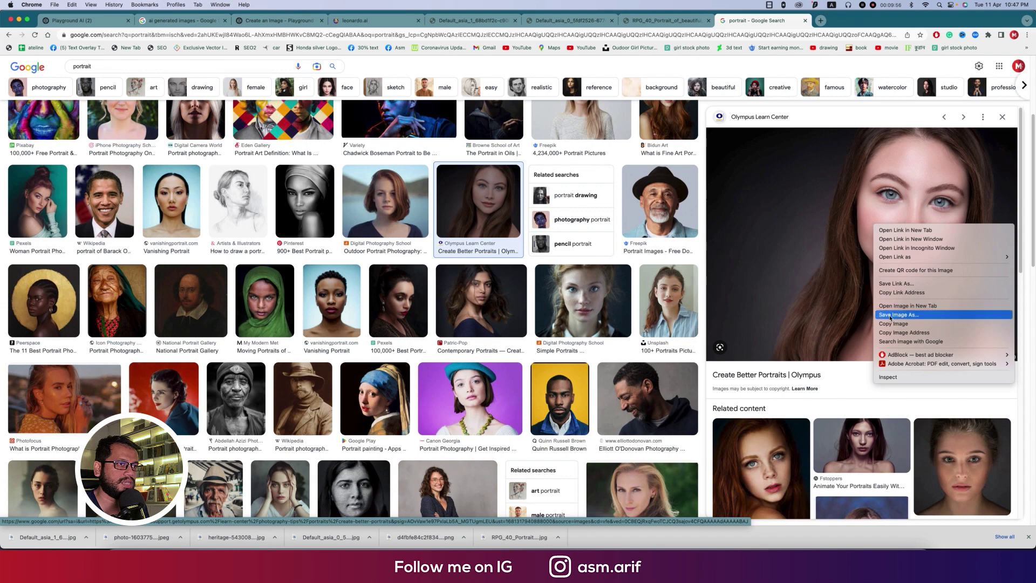
click(889, 315)
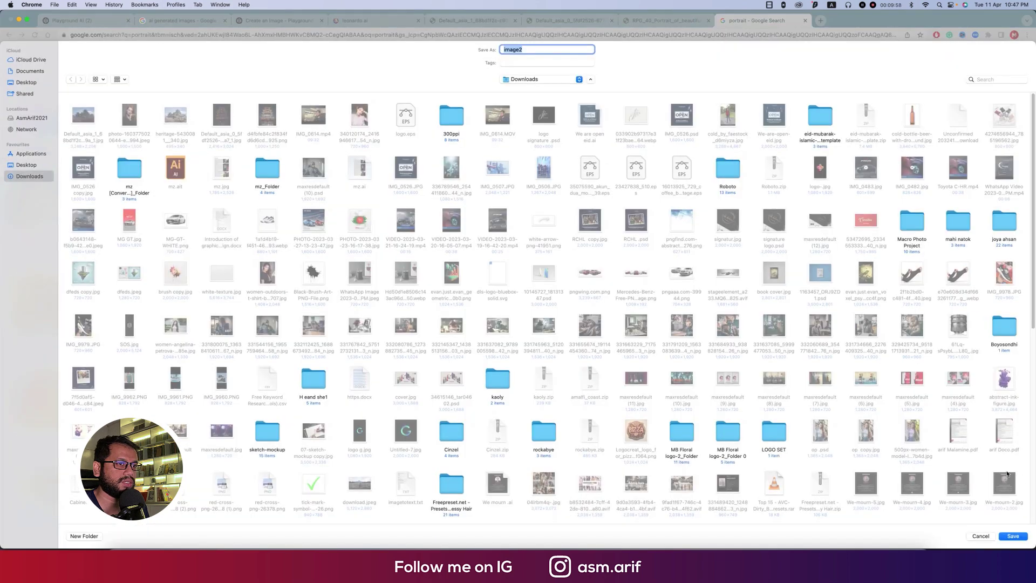
click(1011, 536)
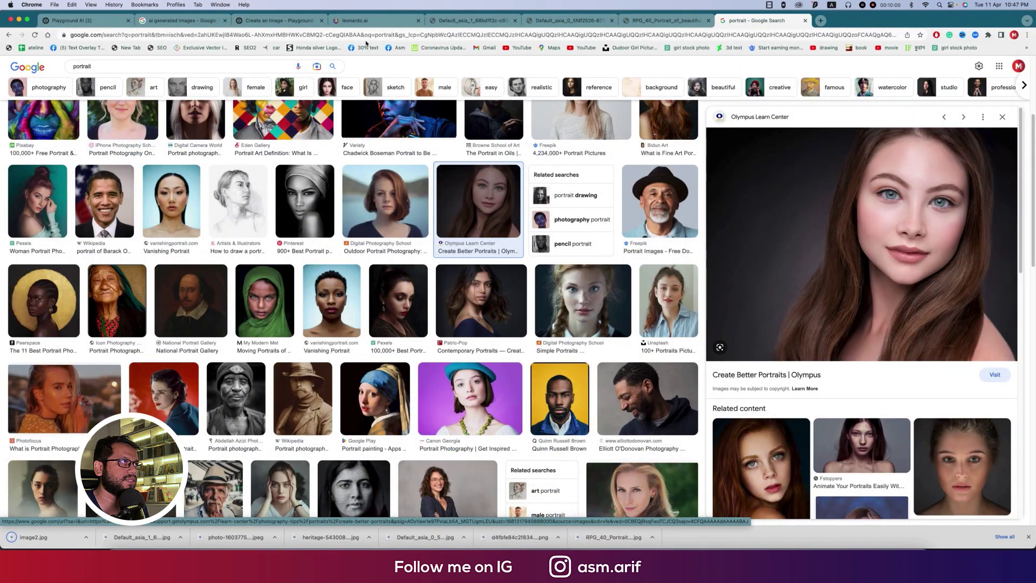
Return to Leonardo.Ai, download the upscaled hand-on-cheek portrait, inspect it at full size and save it to Downloads.
click(366, 24)
mouse_move(275, 225)
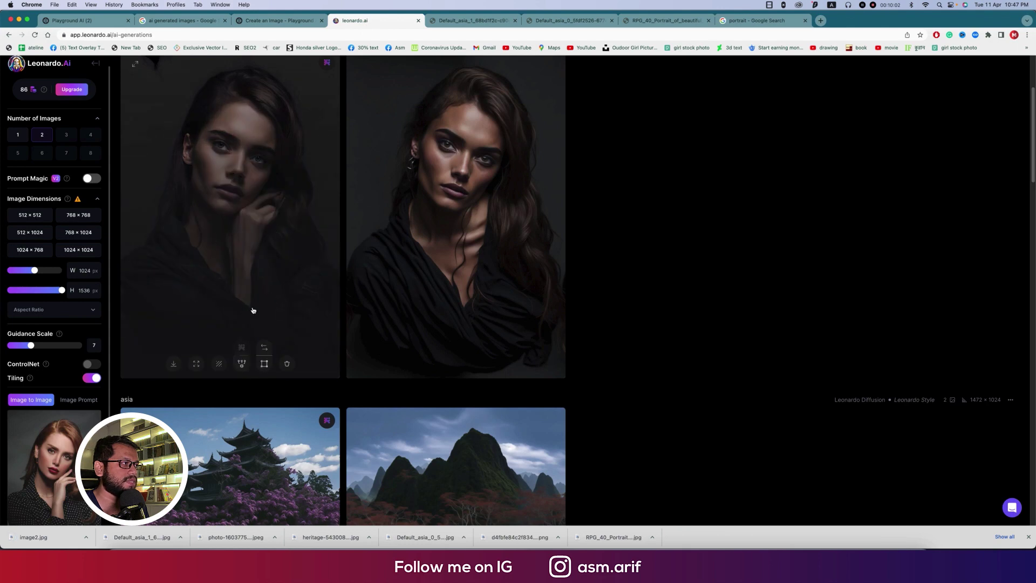
click(173, 363)
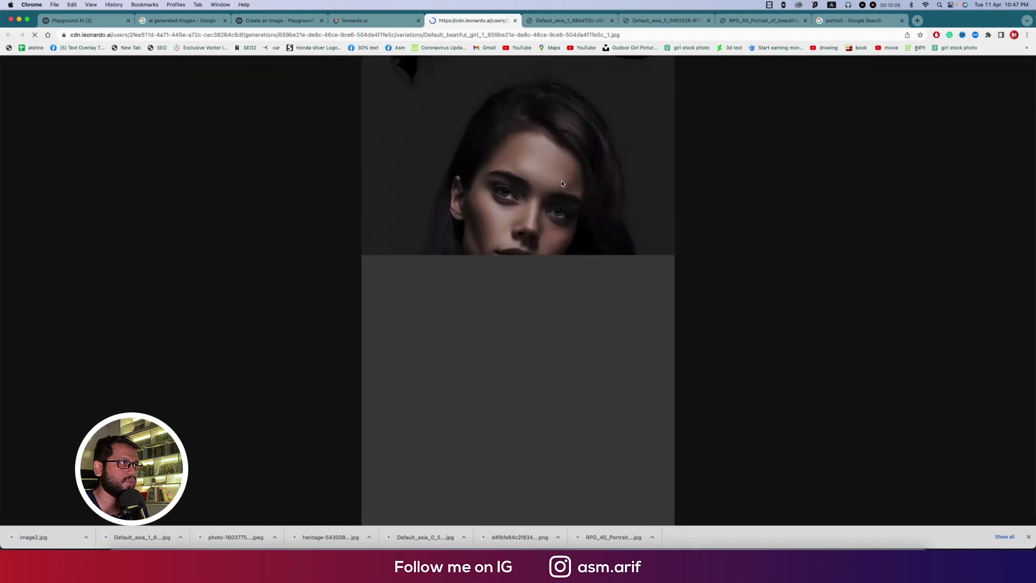
click(561, 183)
scroll(596, 283, down, 5)
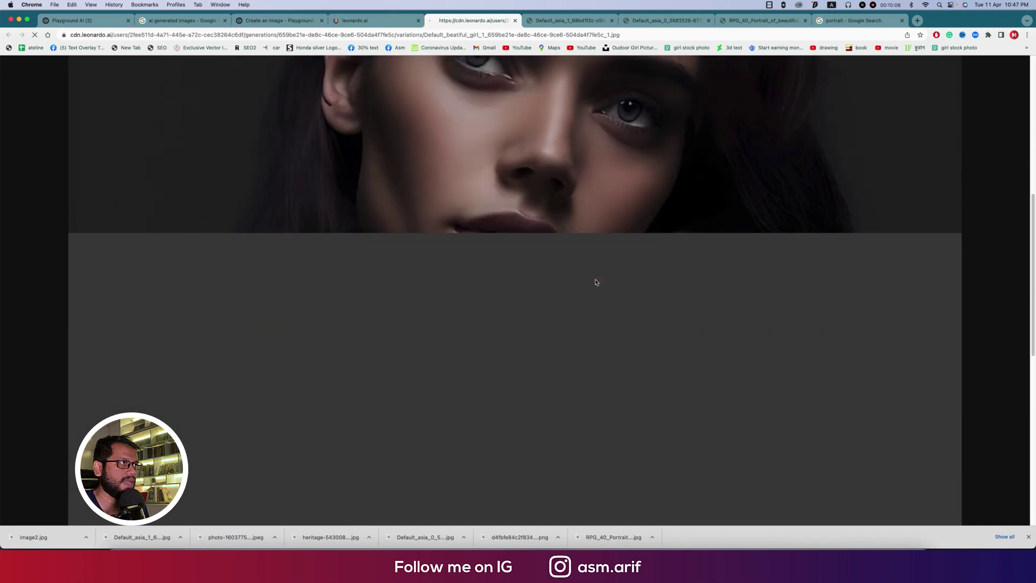
scroll(596, 283, up, 3)
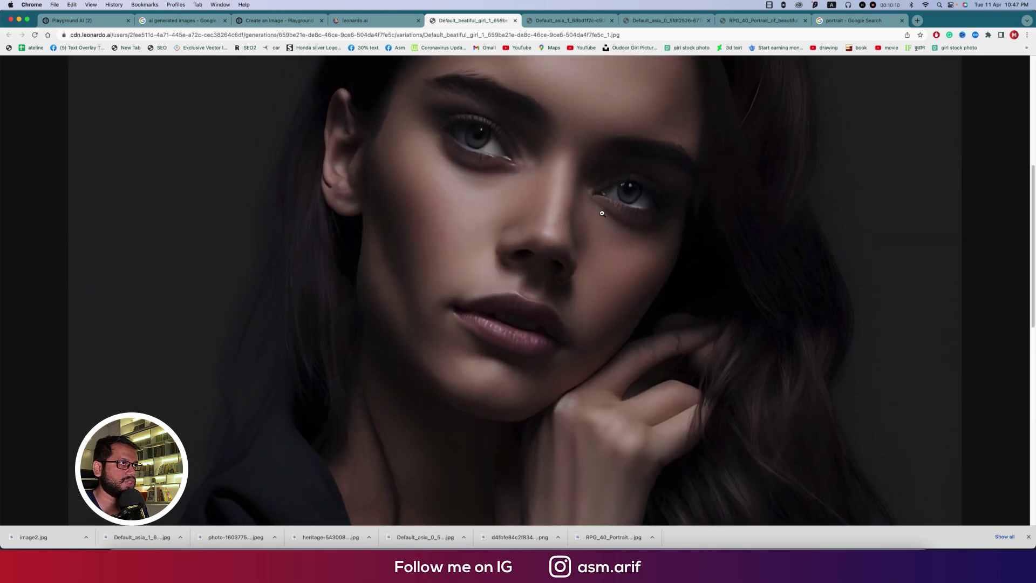
right_click(602, 217)
click(609, 224)
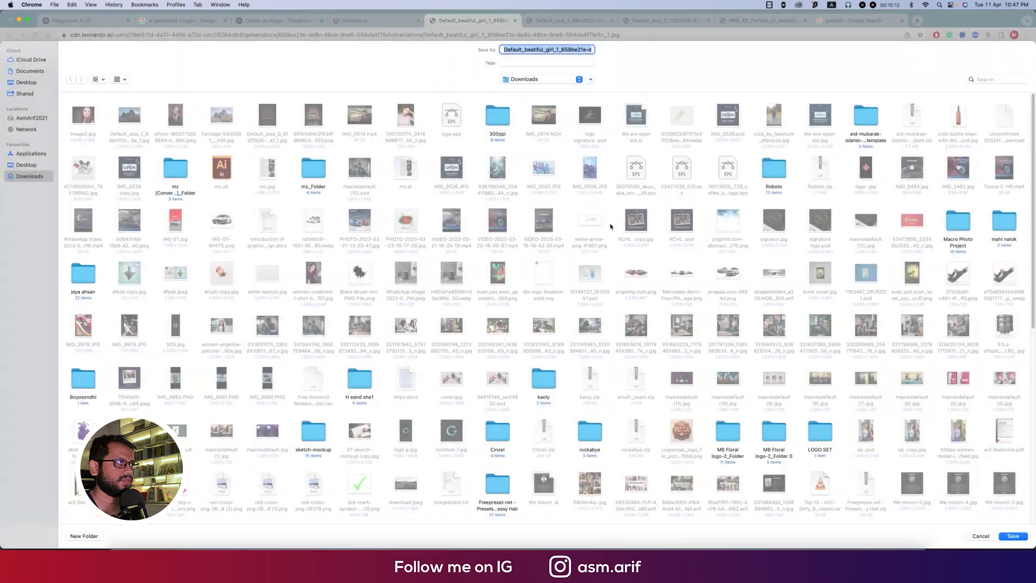
key(Return)
Back in Leonardo.Ai, remove the current image-to-image input and upload image2.jpg in its place.
click(355, 22)
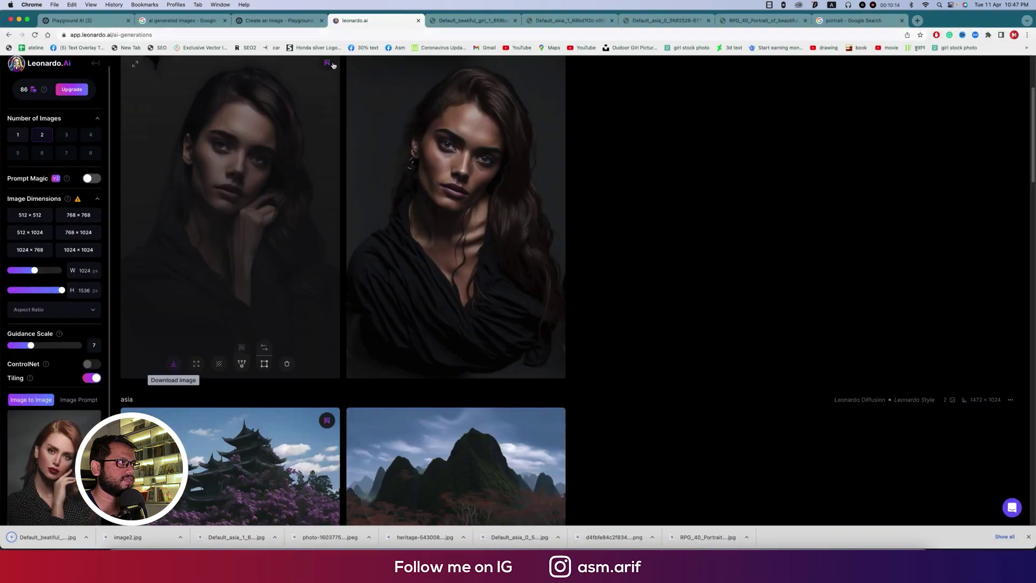
scroll(65, 488, down, 2)
click(55, 423)
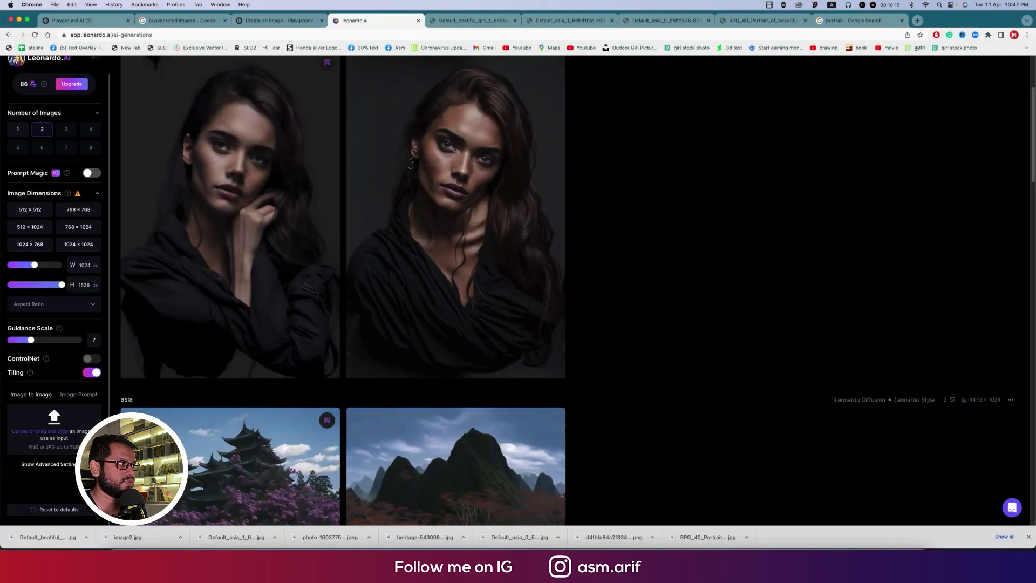
click(66, 424)
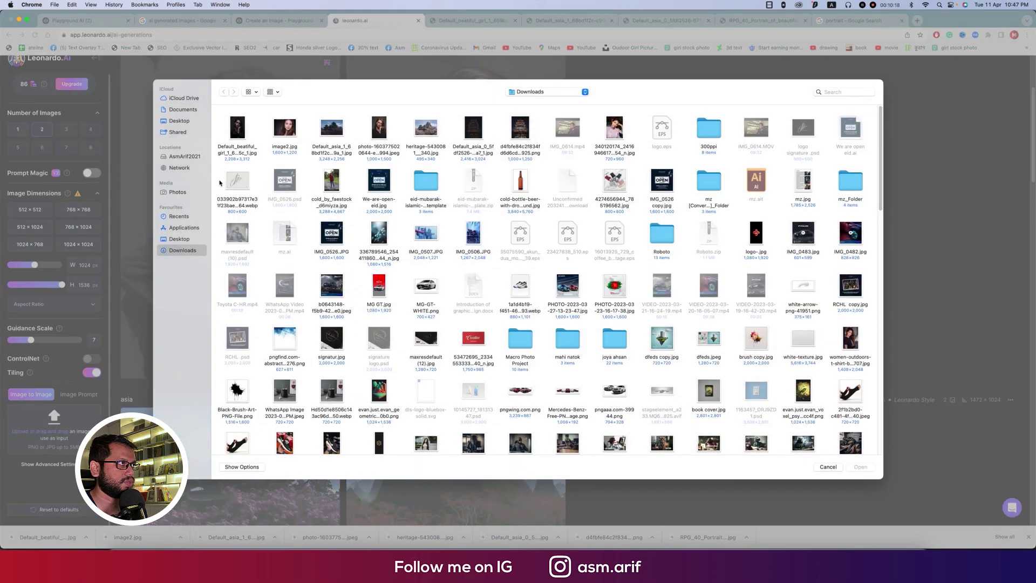
double_click(285, 131)
Generate new images from the uploaded long-haired portrait, keeping the "beatiful girl" prompt.
scroll(461, 268, up, 5)
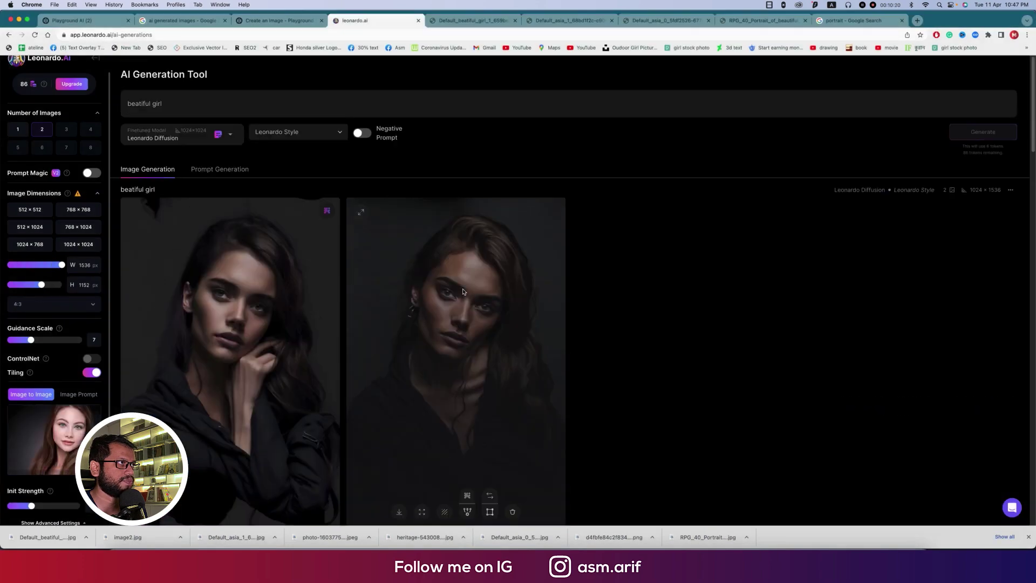
click(175, 107)
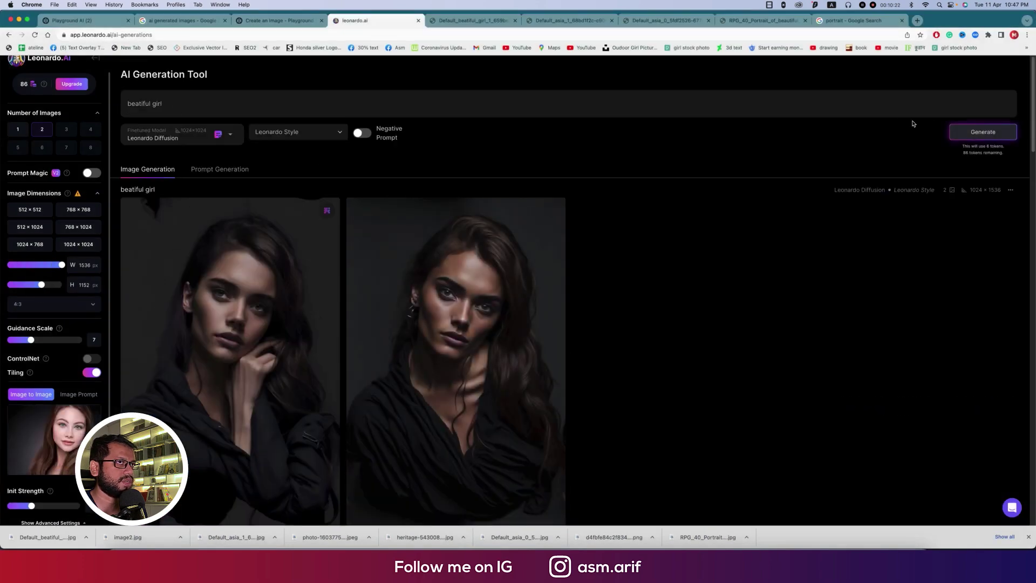
click(960, 132)
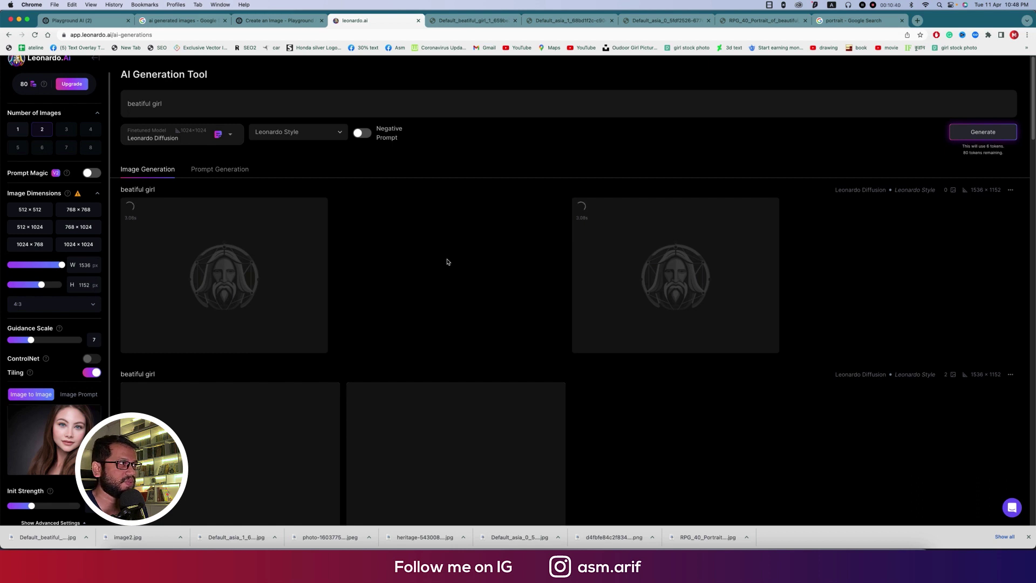
scroll(447, 261, down, 5)
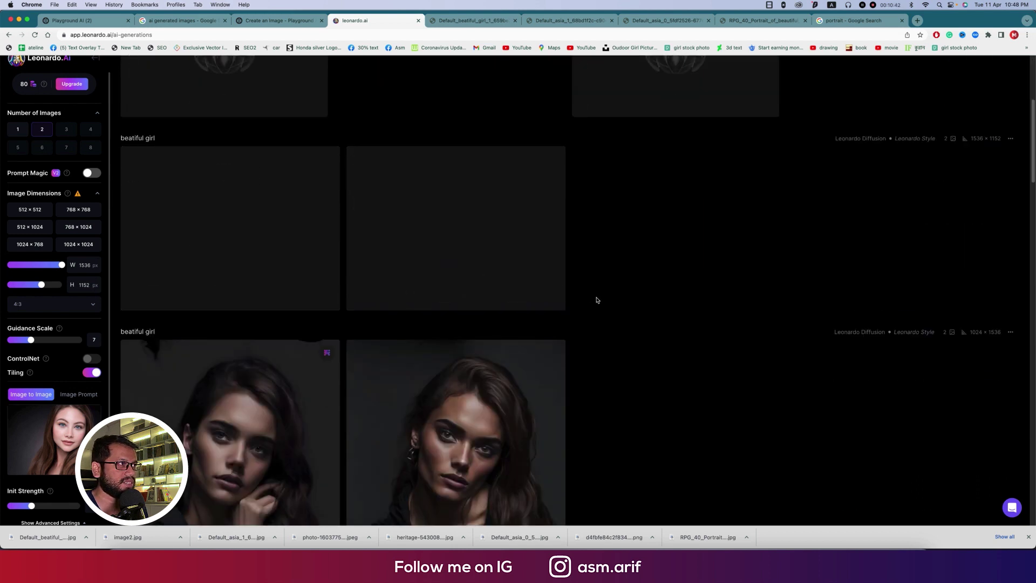
scroll(587, 297, up, 5)
scroll(631, 308, down, 5)
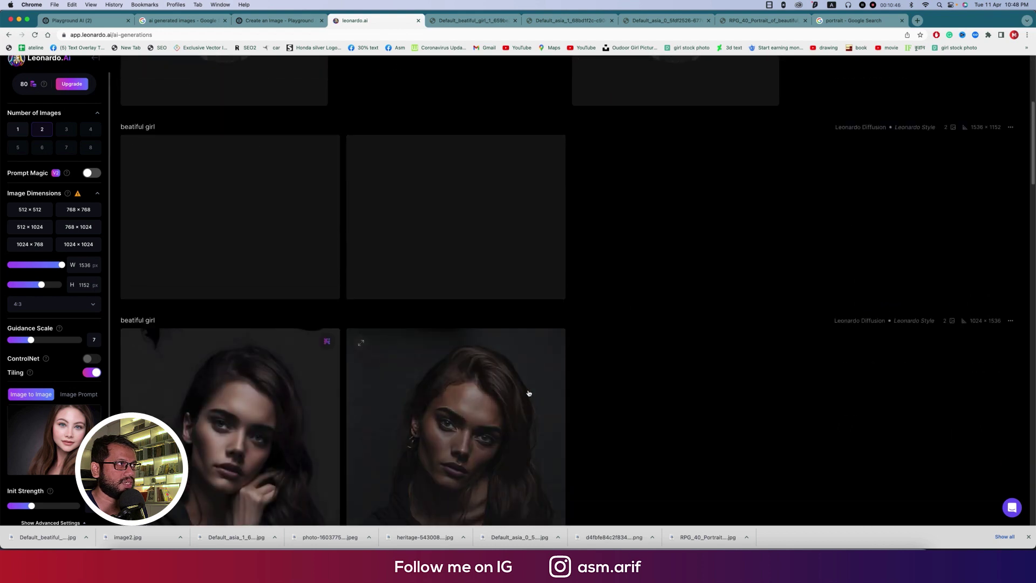
scroll(527, 394, up, 5)
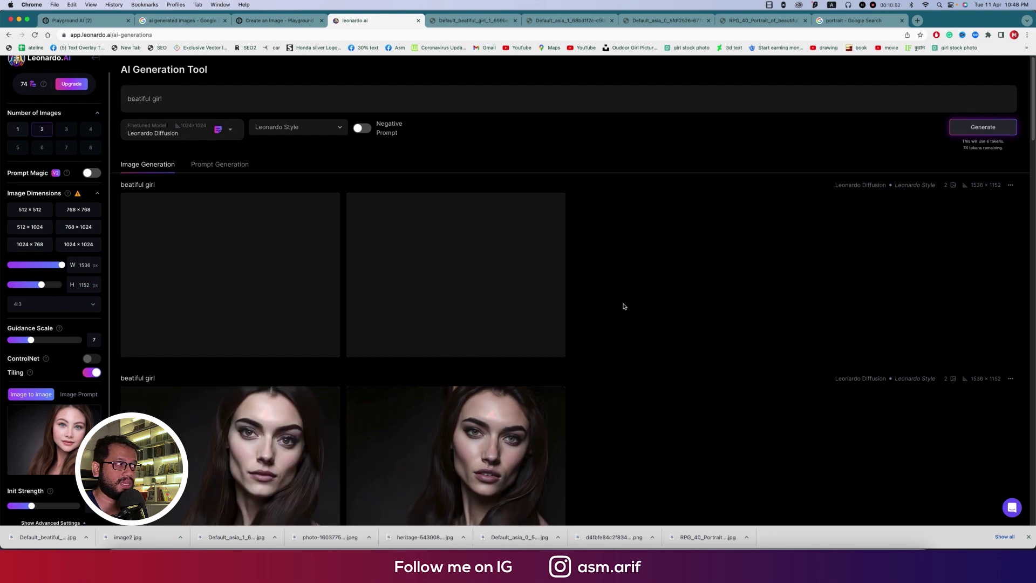
Open the first portrait in the earlier of the two 1536 × 1152 batches and apply the creative upscale.
scroll(623, 306, down, 2)
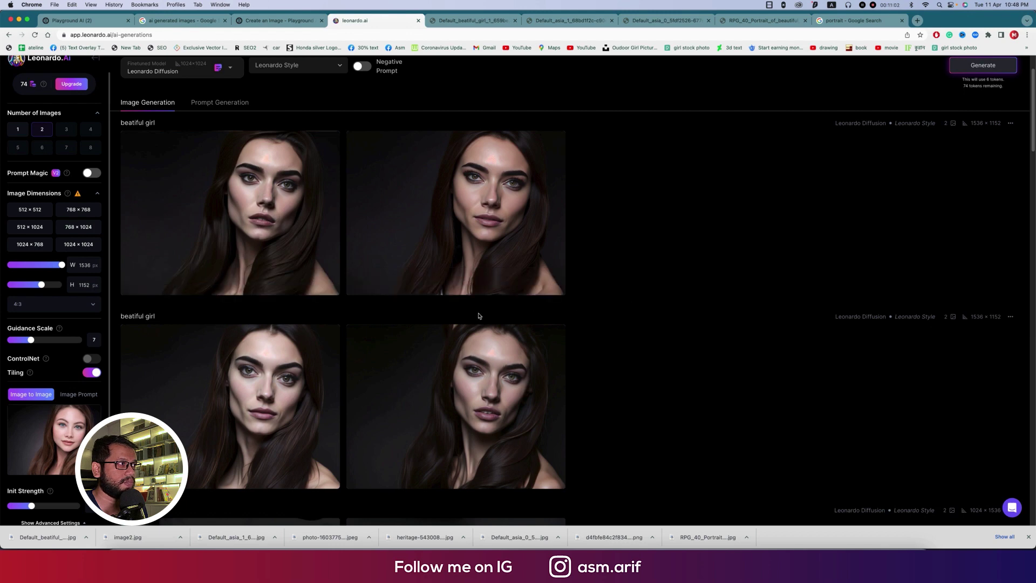
click(273, 391)
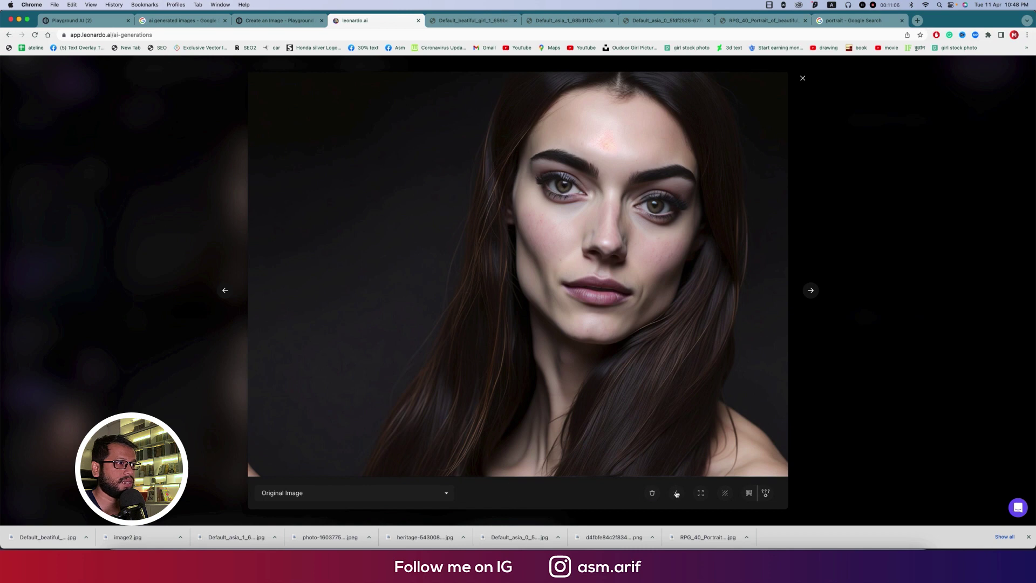
click(749, 495)
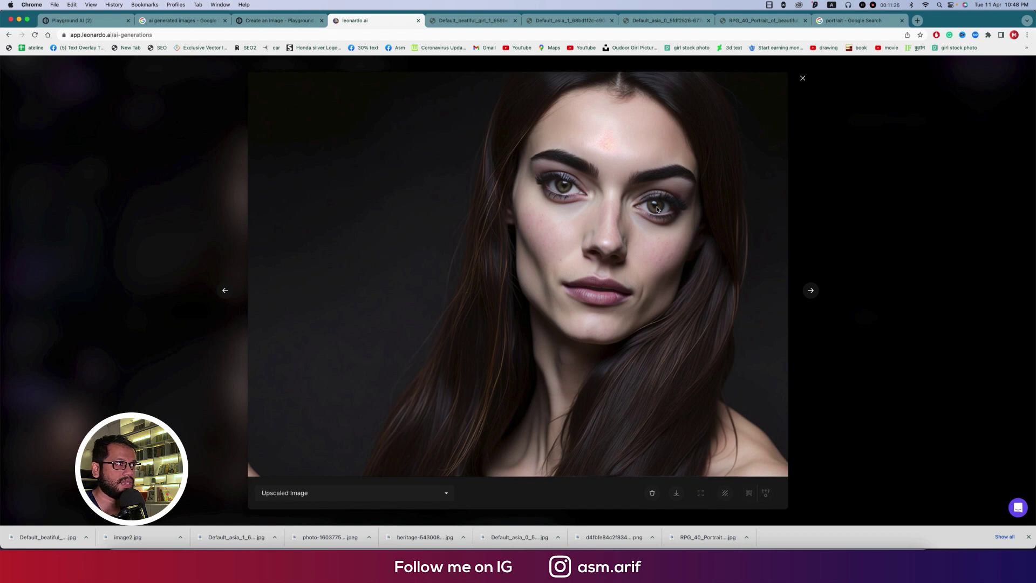
Download the upscaled long-haired portrait, save it to Downloads, and return to the Leonardo.Ai generations list.
click(678, 497)
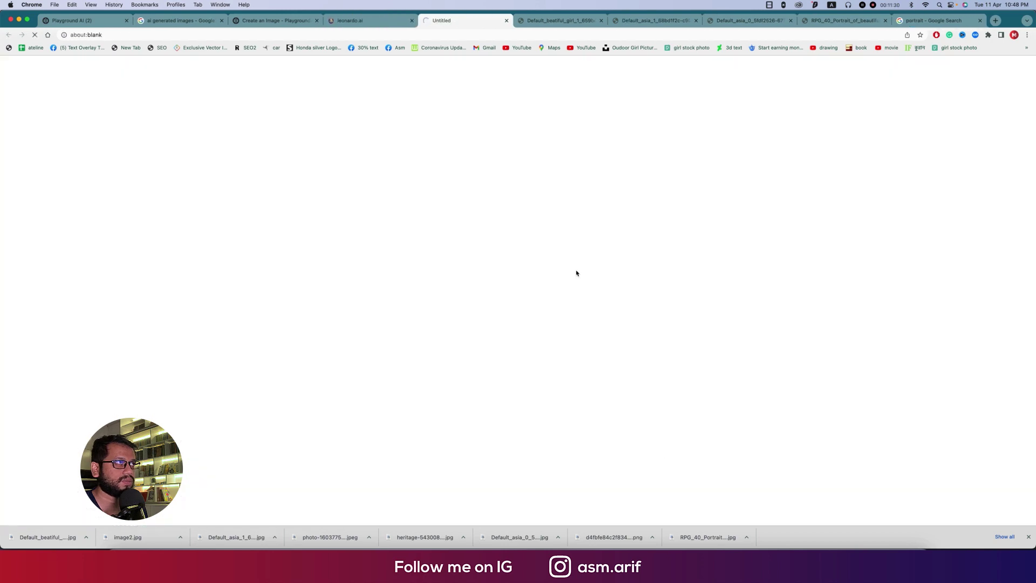
click(356, 20)
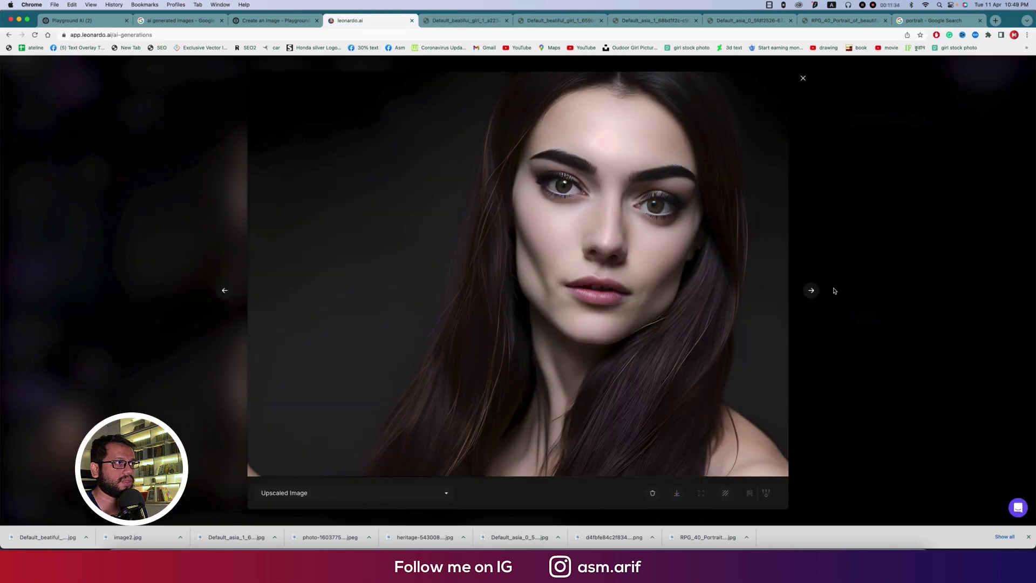
click(467, 20)
right_click(657, 240)
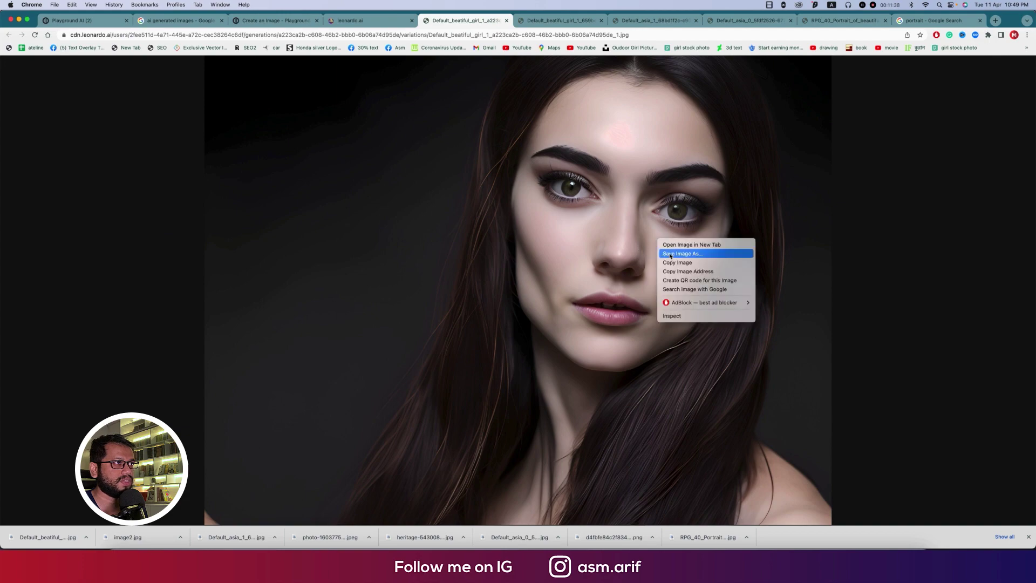
click(669, 253)
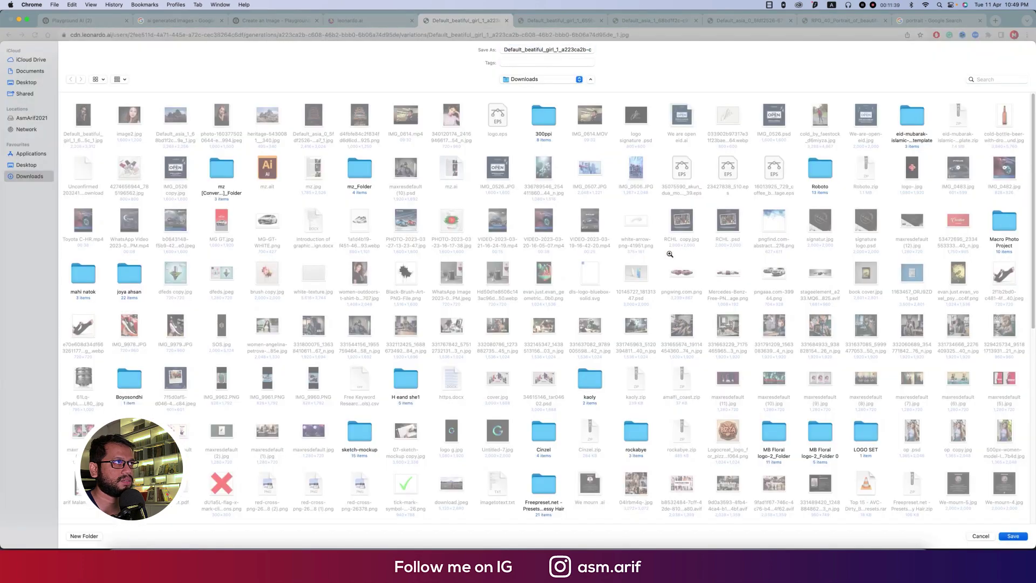
key(Return)
key(ctrl+shift+Tab)
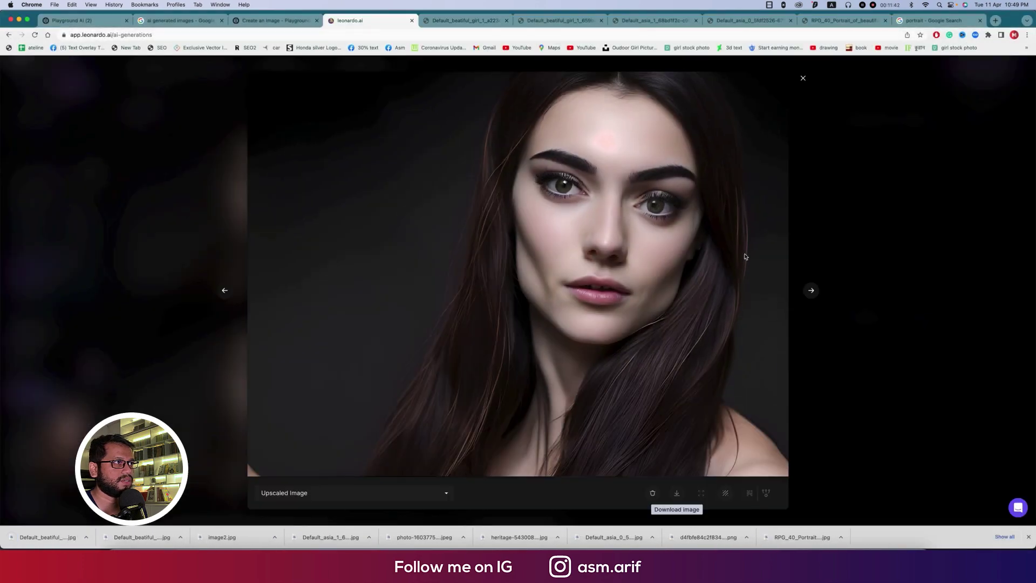
click(839, 270)
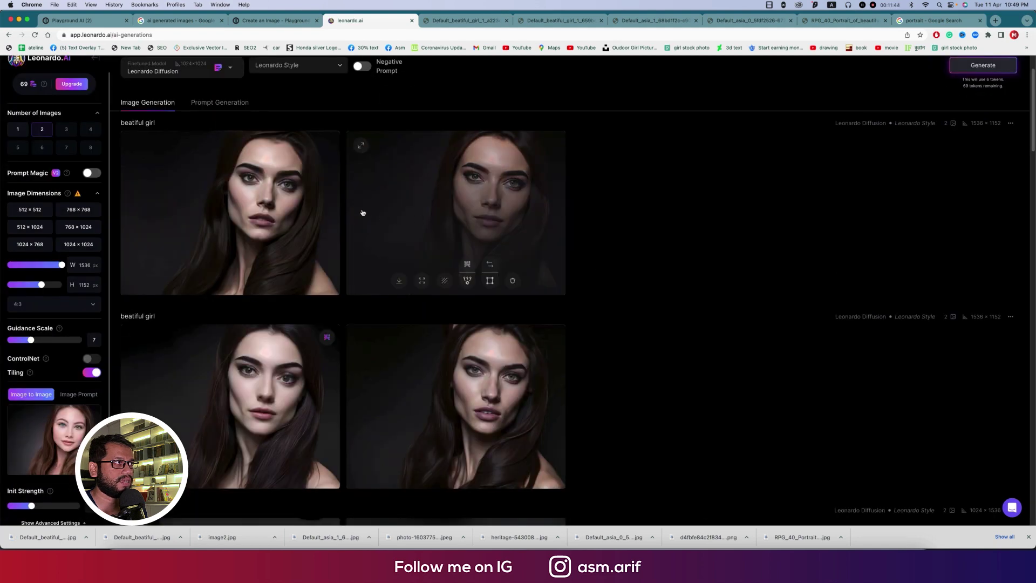
scroll(719, 421, down, 4)
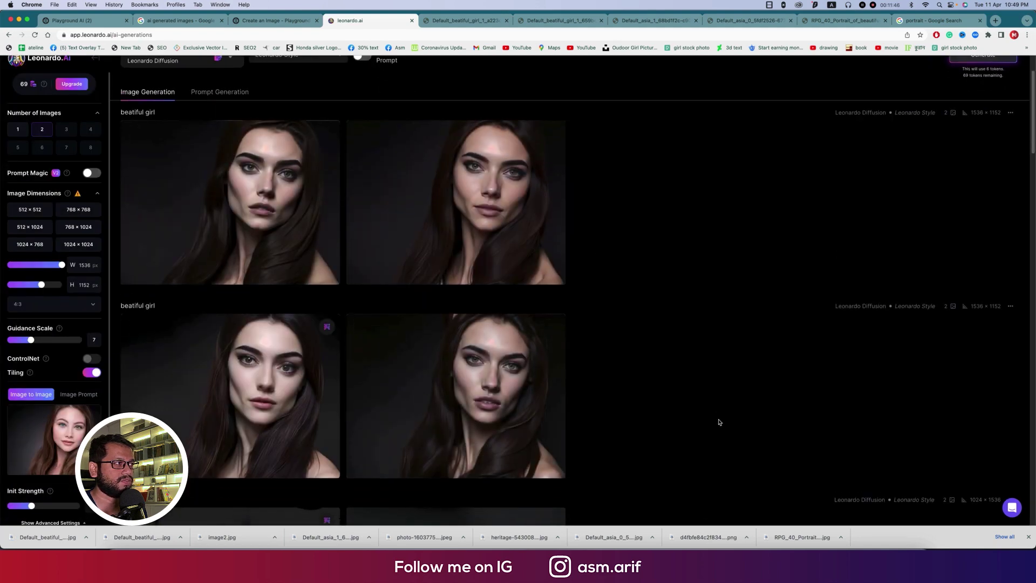
scroll(569, 365, up, 5)
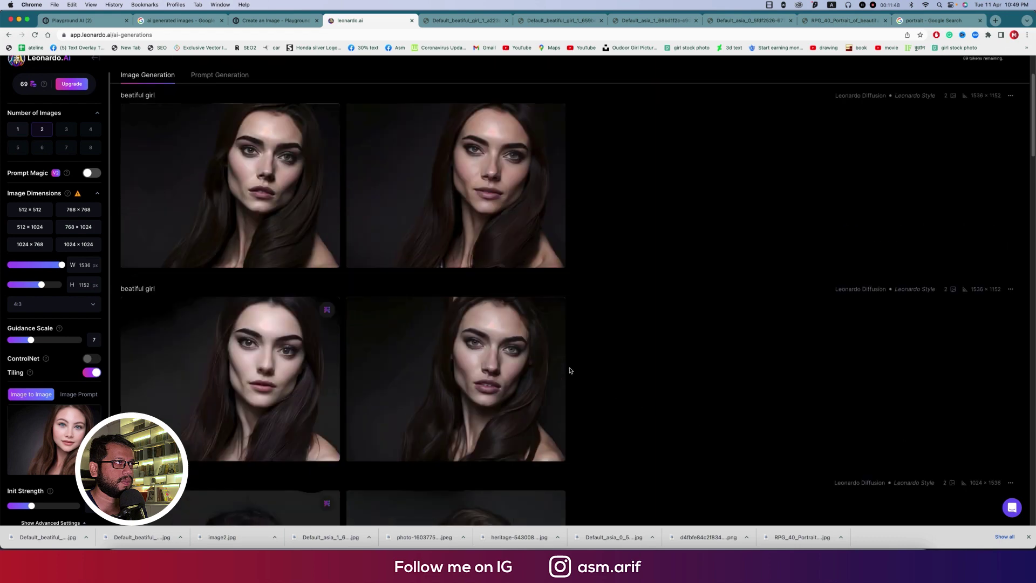